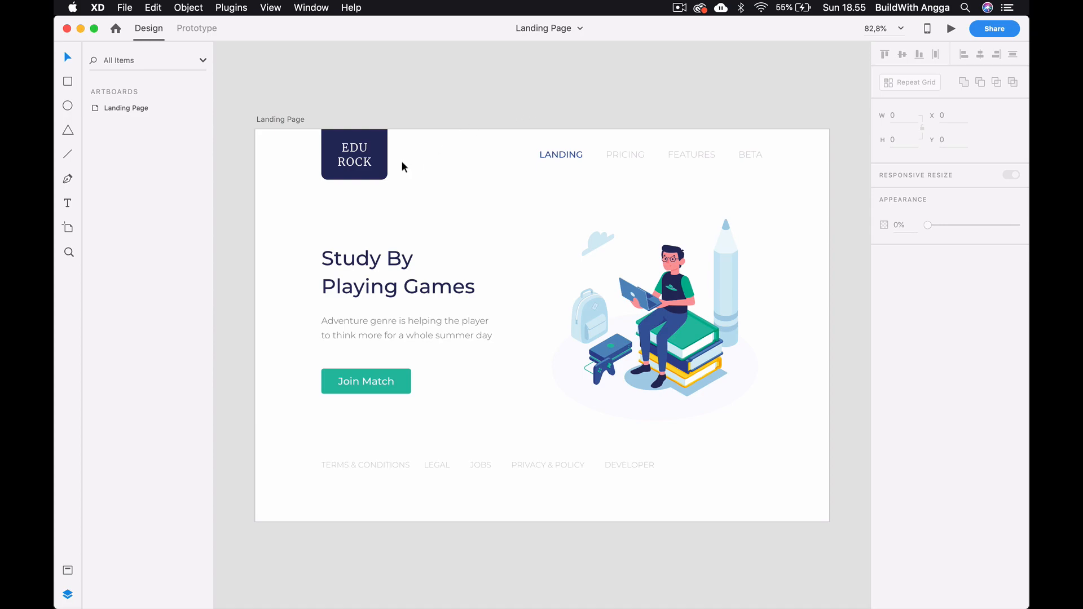
# - Look over the logo, headline and header illustration in the landing page design, and glance at the blank Webflow page
pyautogui.click(378, 154)
pyautogui.click(472, 103)
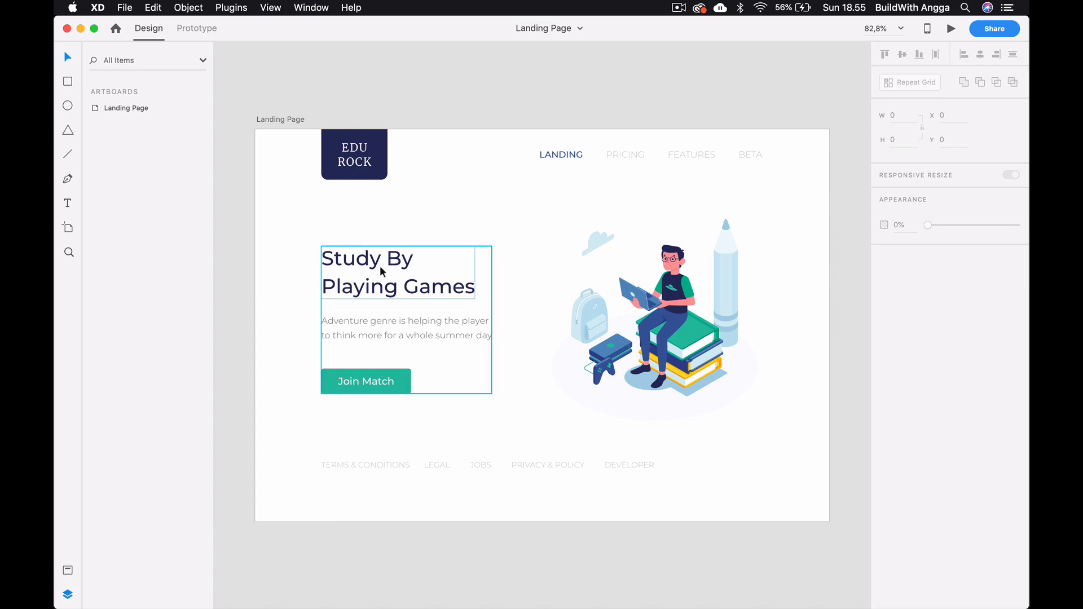
pyautogui.click(675, 313)
pyautogui.click(394, 287)
pyautogui.click(412, 211)
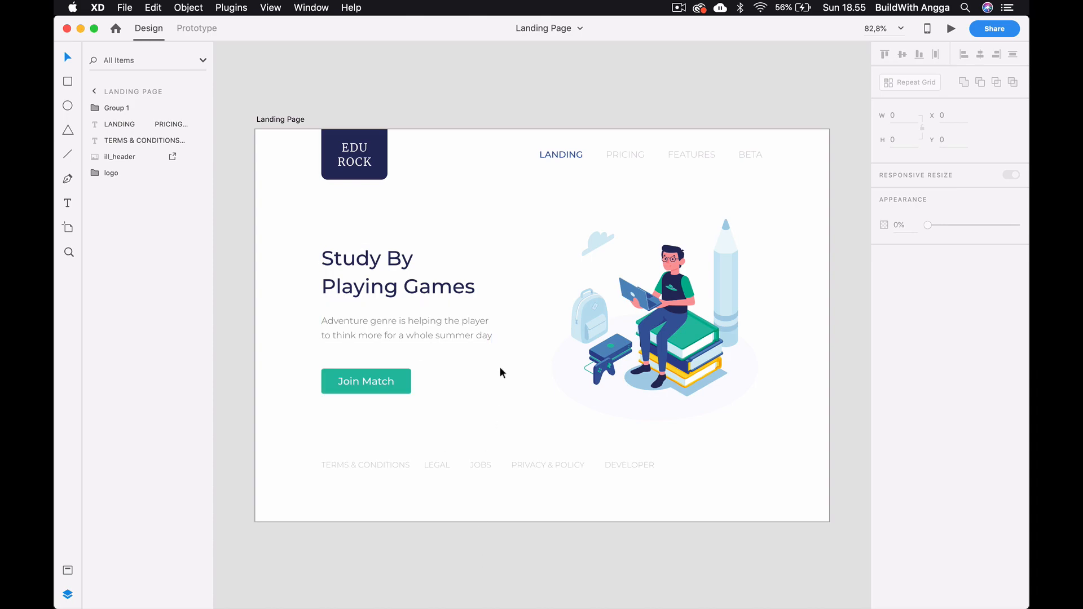
pyautogui.click(382, 153)
pyautogui.click(673, 318)
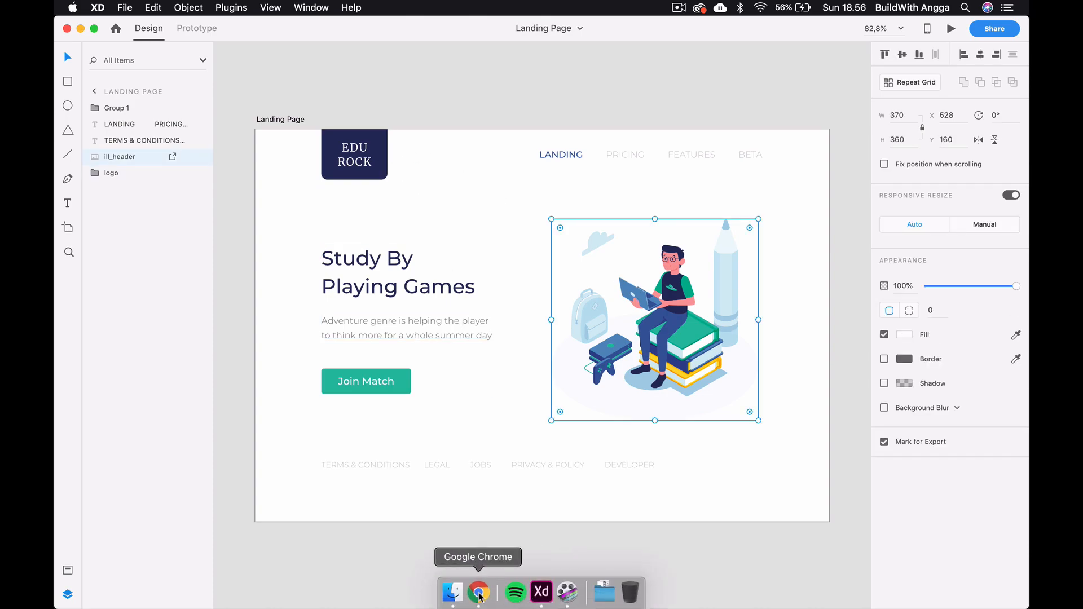
pyautogui.click(480, 595)
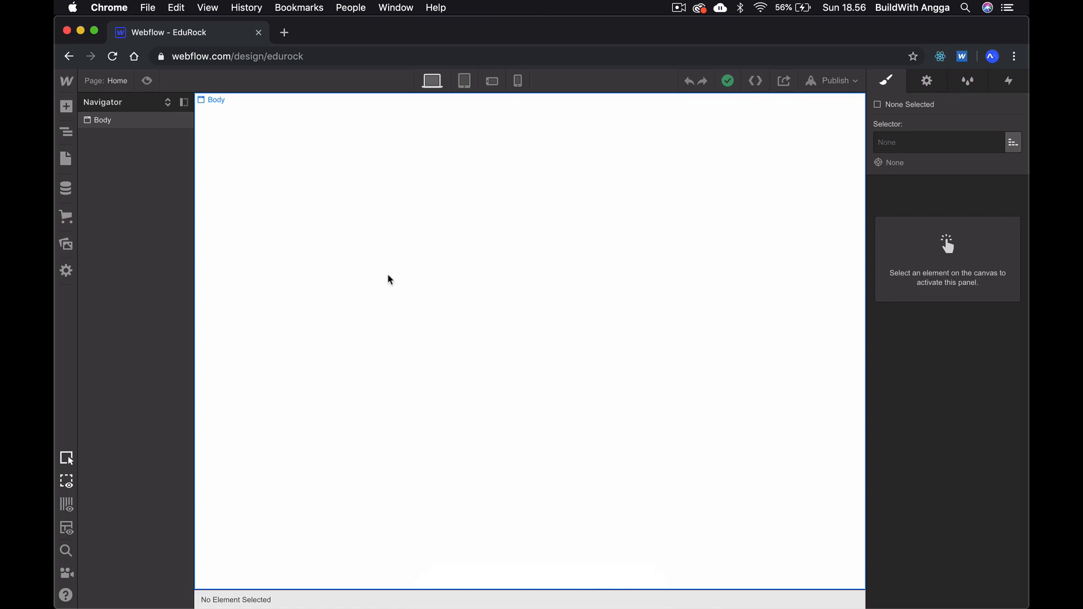
pyautogui.click(545, 592)
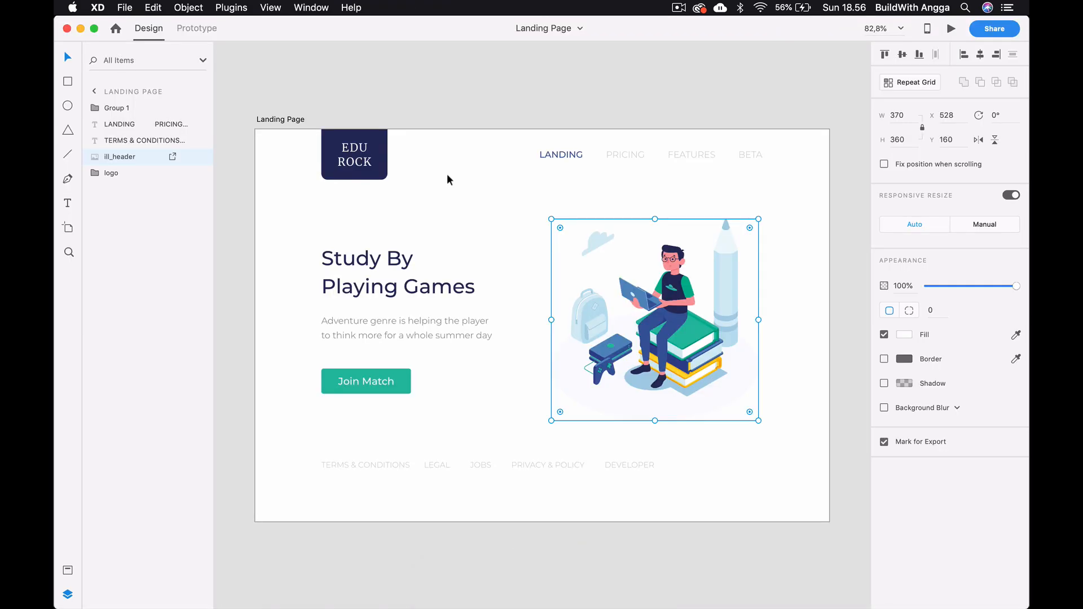
# - Mark the logo group and the ill_header image for export
pyautogui.click(374, 142)
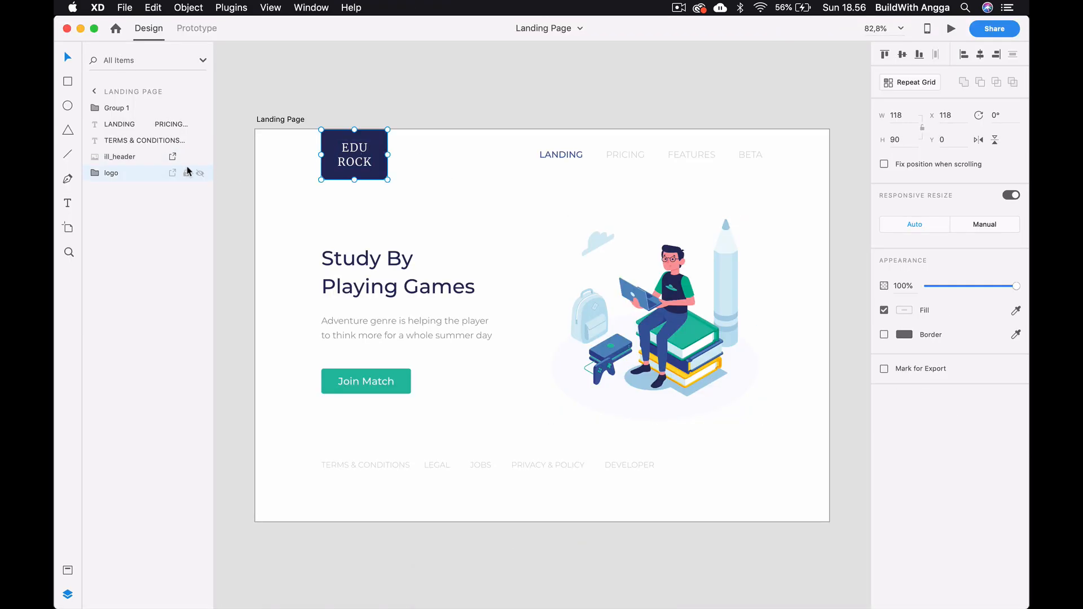
pyautogui.click(172, 173)
pyautogui.click(619, 294)
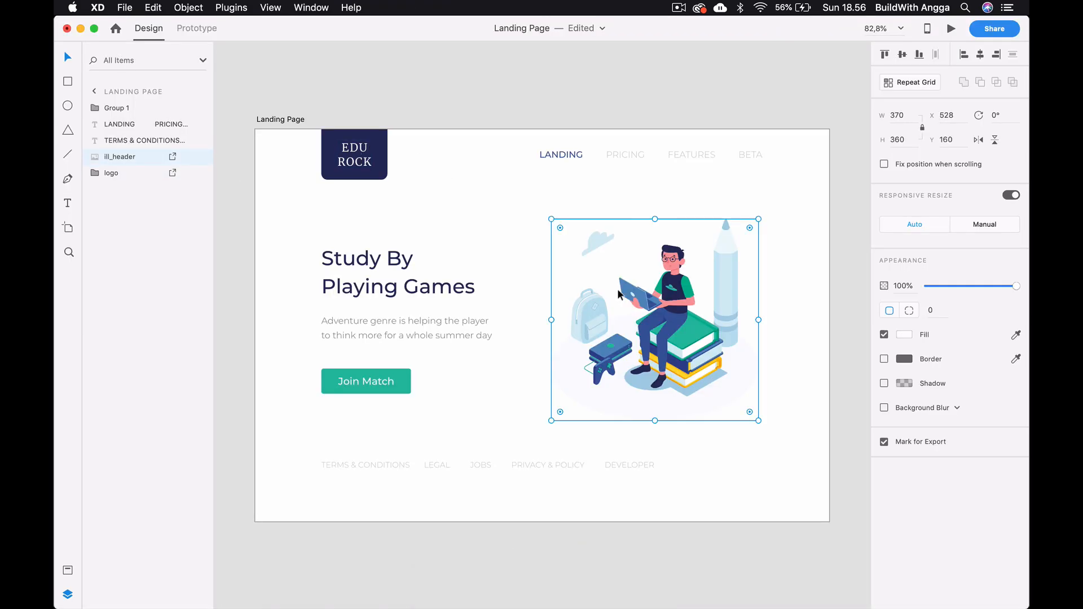
pyautogui.click(172, 159)
pyautogui.click(171, 159)
pyautogui.click(144, 171)
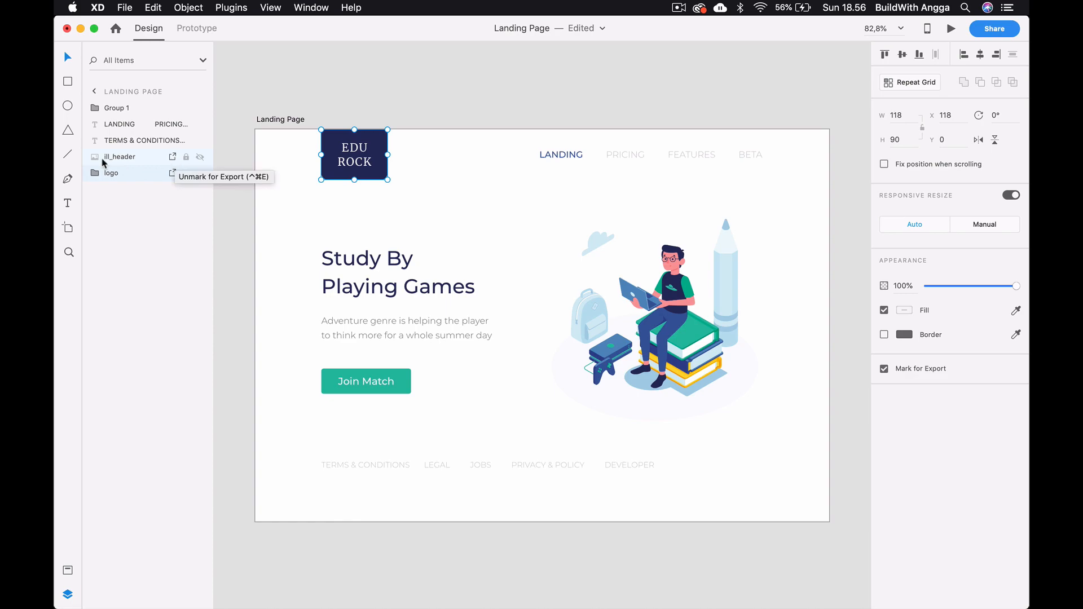
pyautogui.click(295, 63)
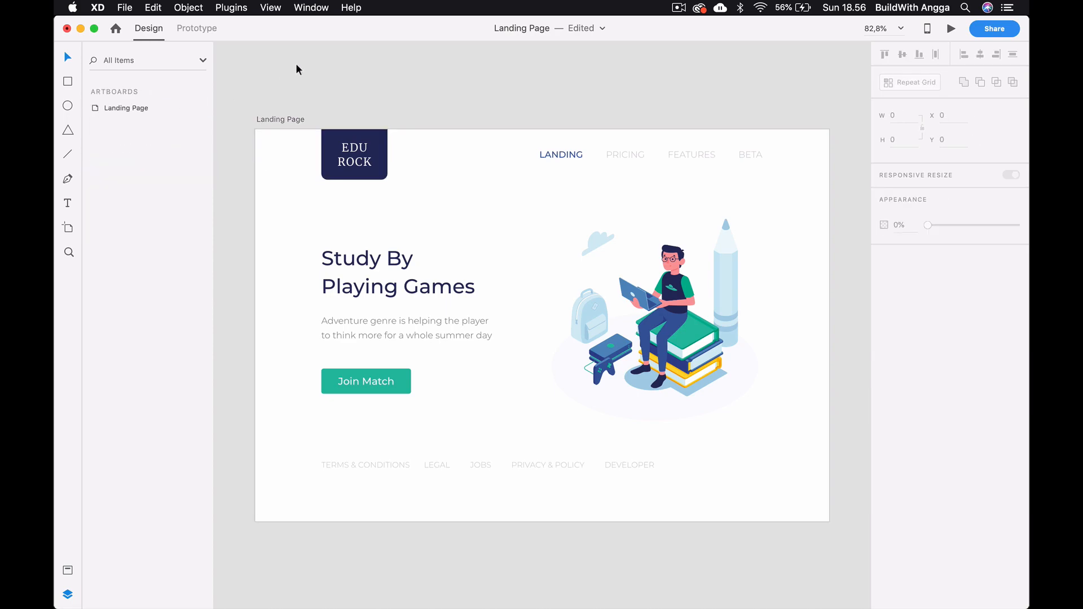
# - Batch export the marked assets as PNG for Web, designed at 1x, into a new Desktop folder named "edurock asset"
pyautogui.click(125, 8)
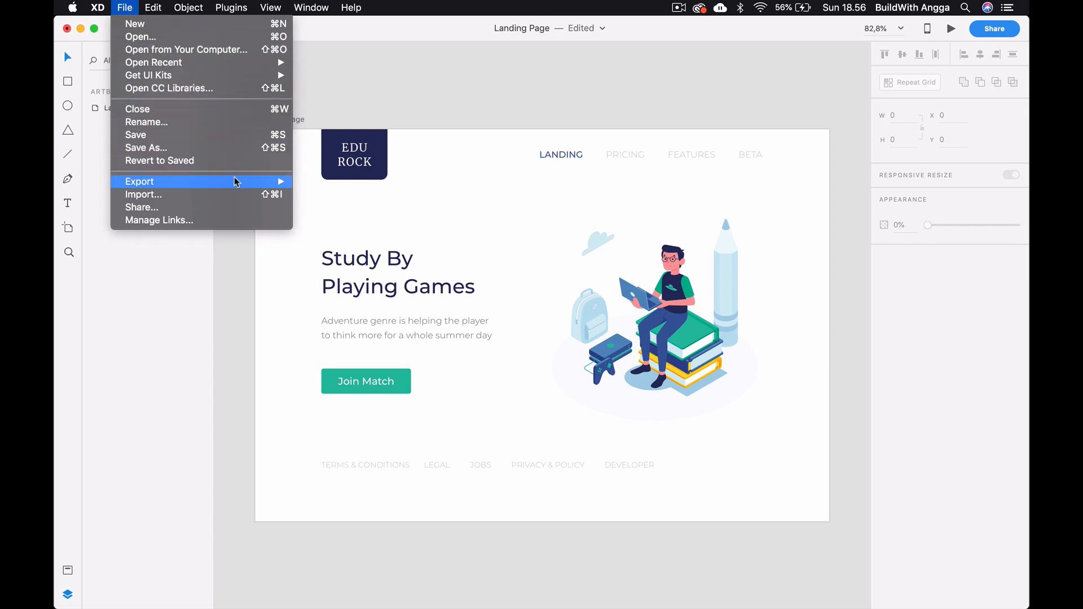
pyautogui.moveTo(237, 182)
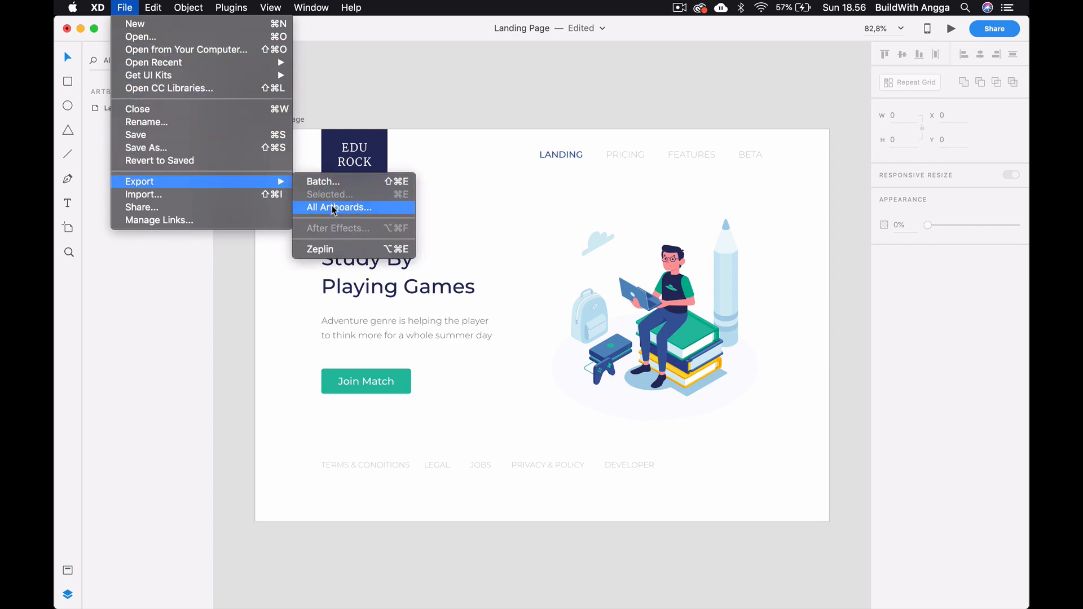
pyautogui.click(333, 184)
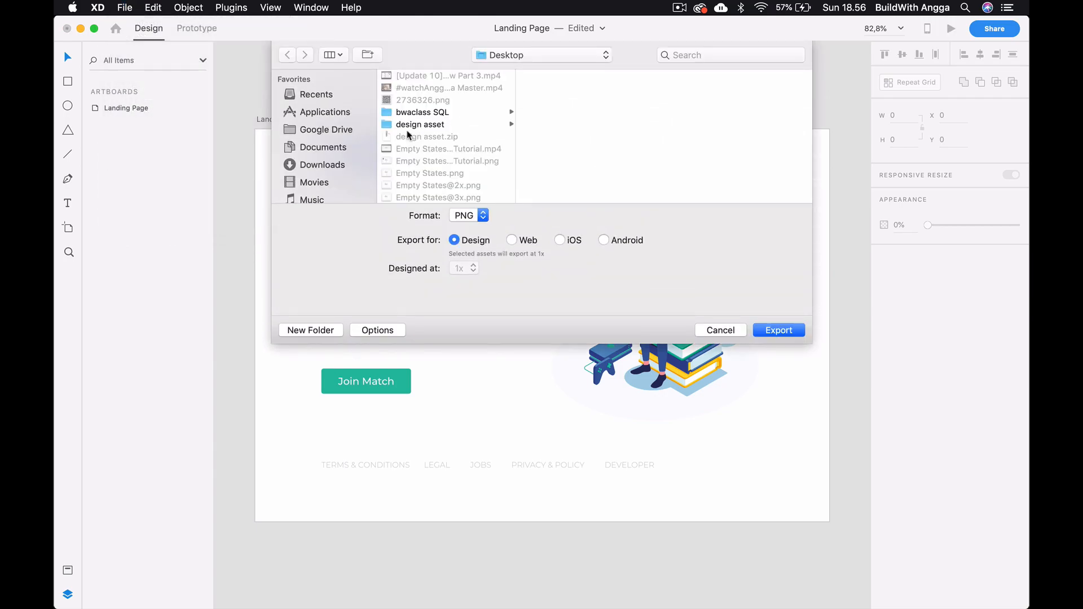
pyautogui.click(300, 331)
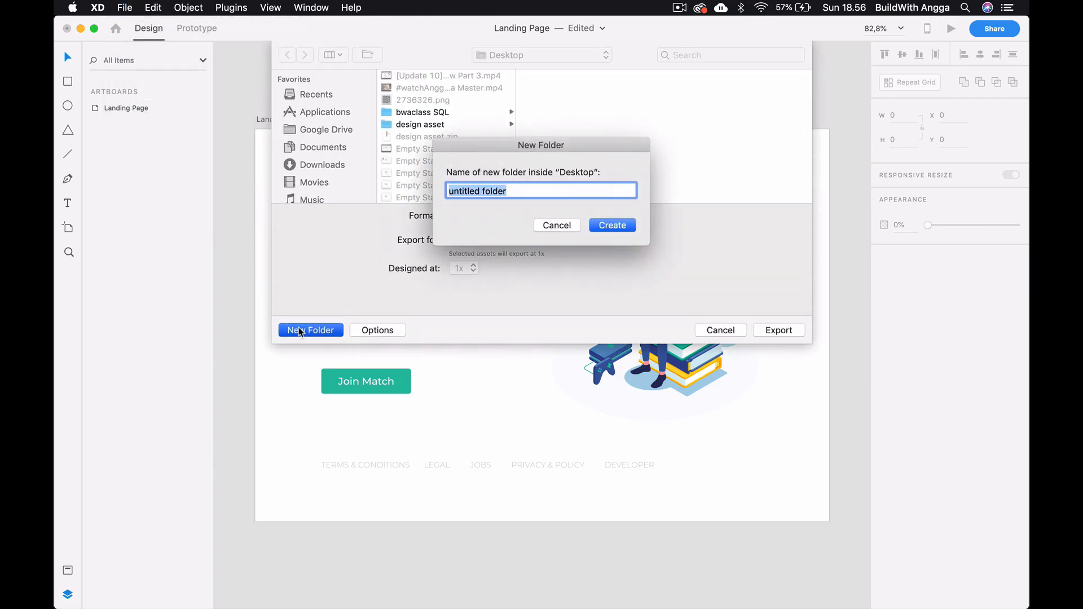
pyautogui.write('edurock asset')
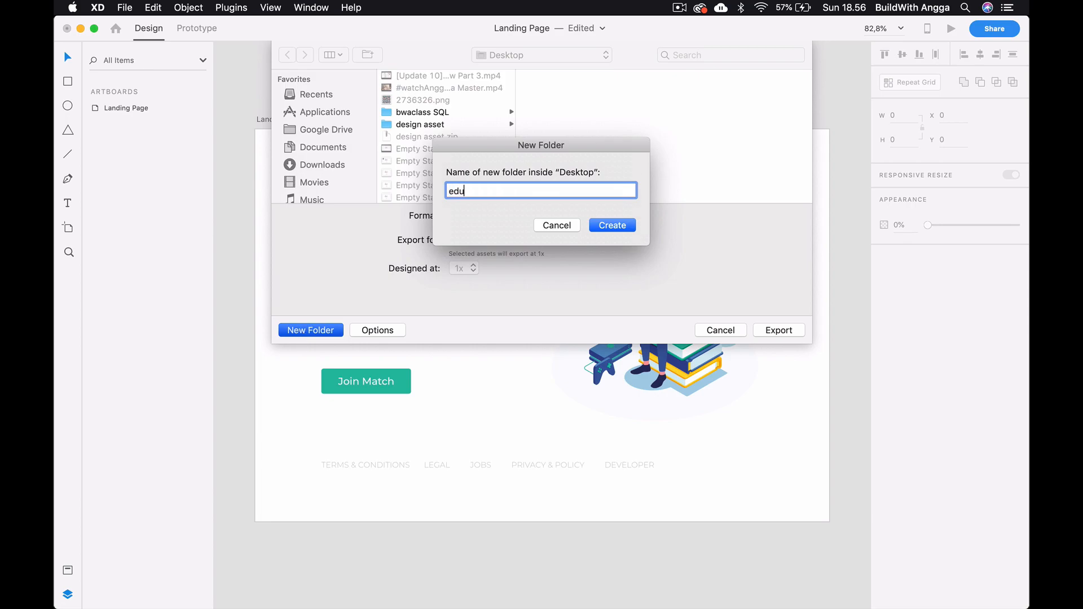
pyautogui.click(628, 227)
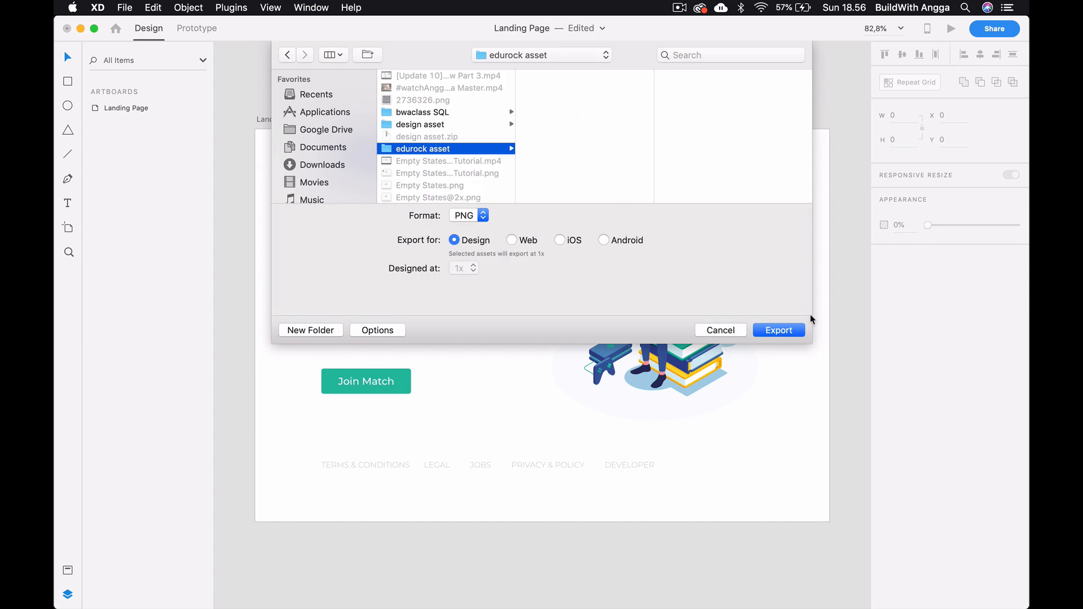
pyautogui.click(523, 242)
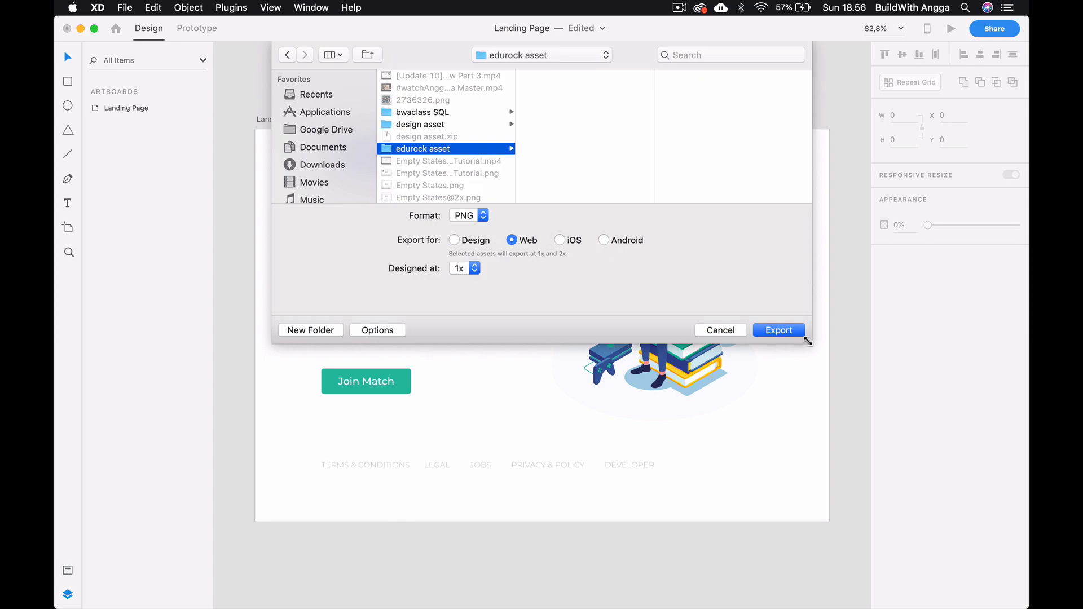
pyautogui.click(782, 330)
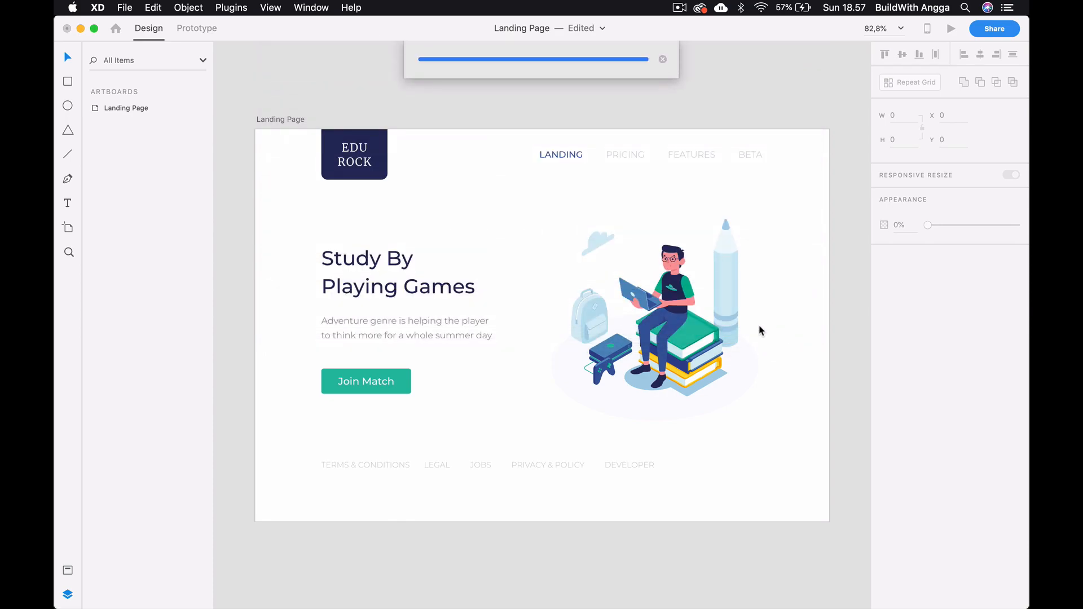
pyautogui.moveTo(602, 104); pyautogui.dragTo(601, 178)
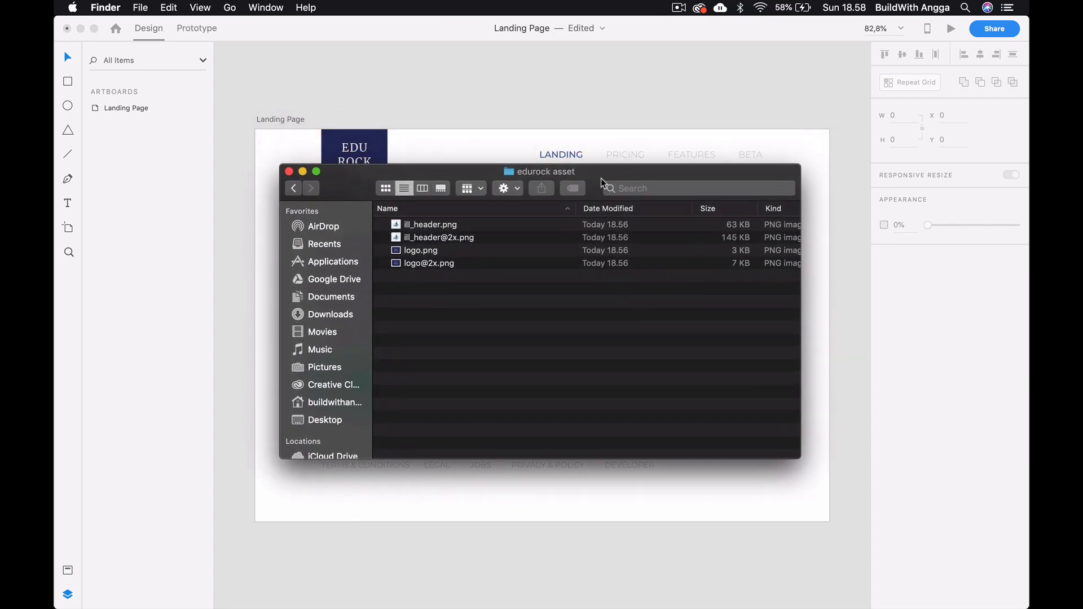
pyautogui.click(473, 224)
pyautogui.keyDown('shift'); pyautogui.click(485, 237); pyautogui.keyUp('shift')
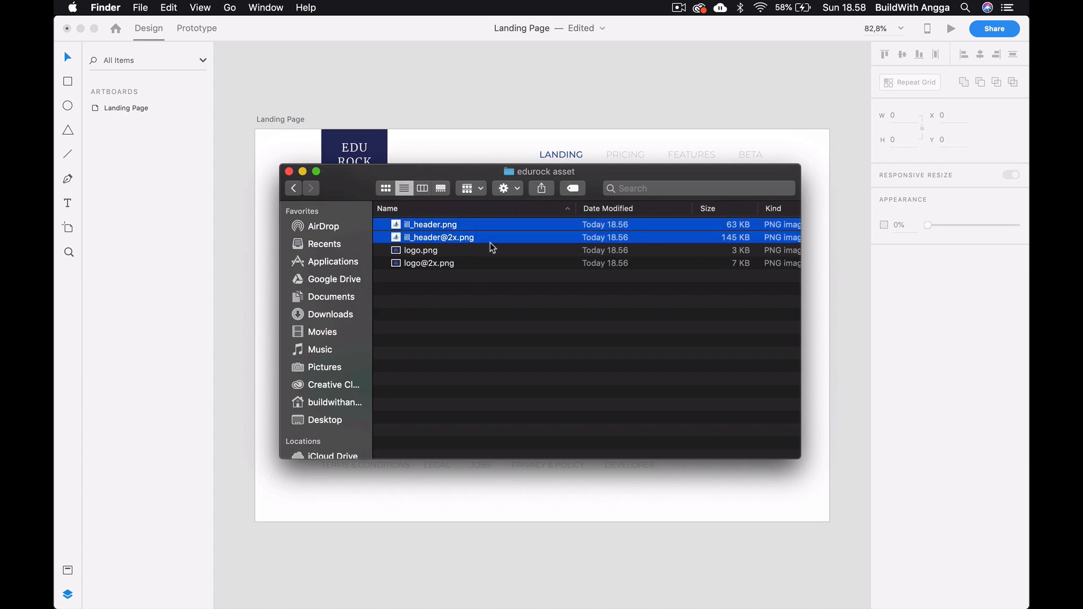
pyautogui.click(459, 265)
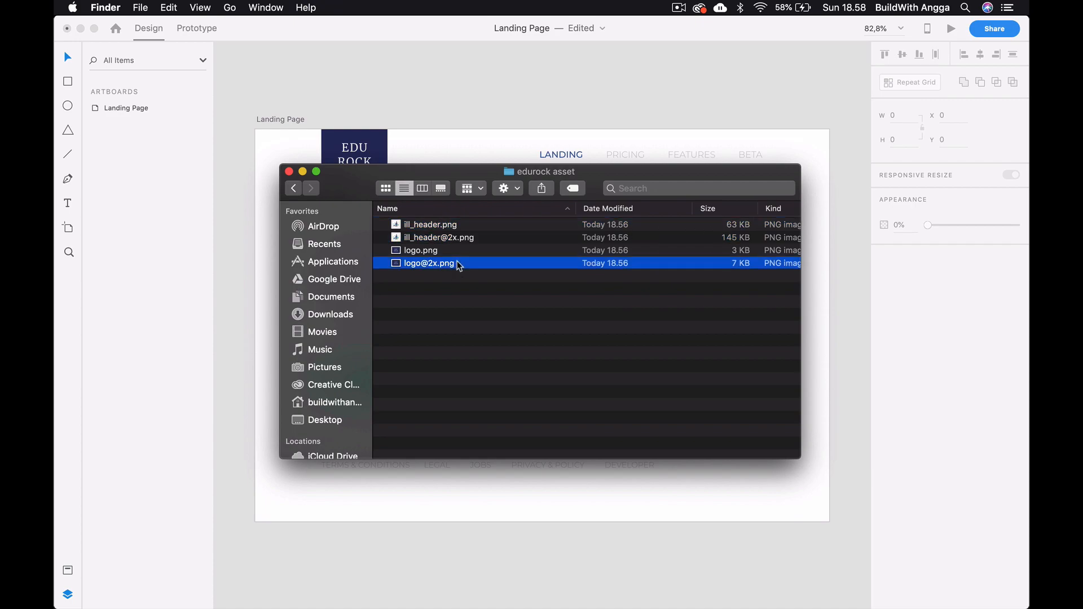
pyautogui.keyDown('super'); pyautogui.click(486, 239); pyautogui.keyUp('super')
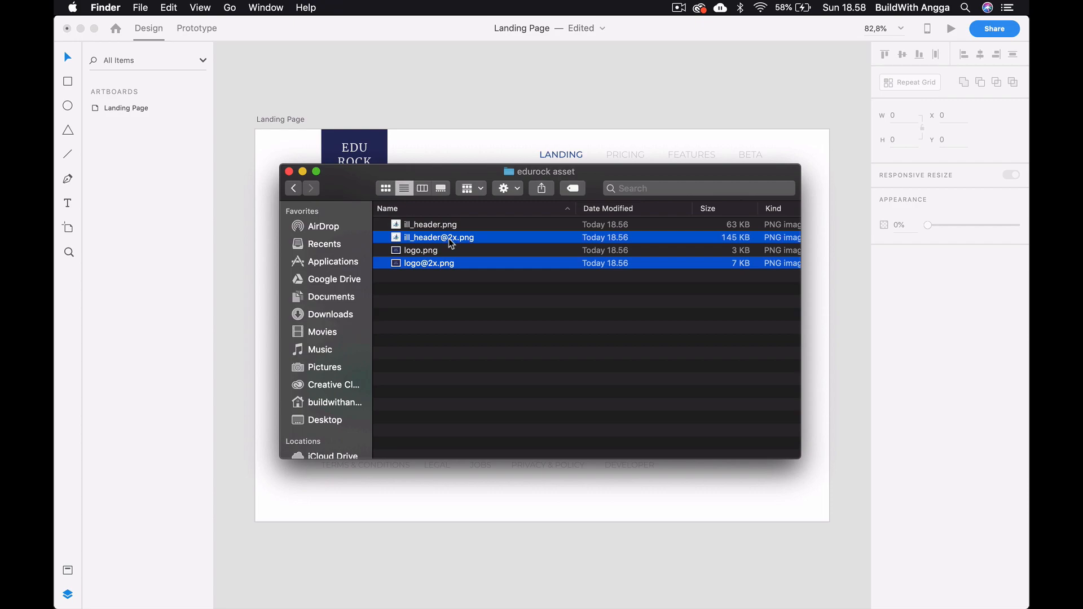
pyautogui.click(439, 284)
pyautogui.click(448, 264)
pyautogui.press('space')
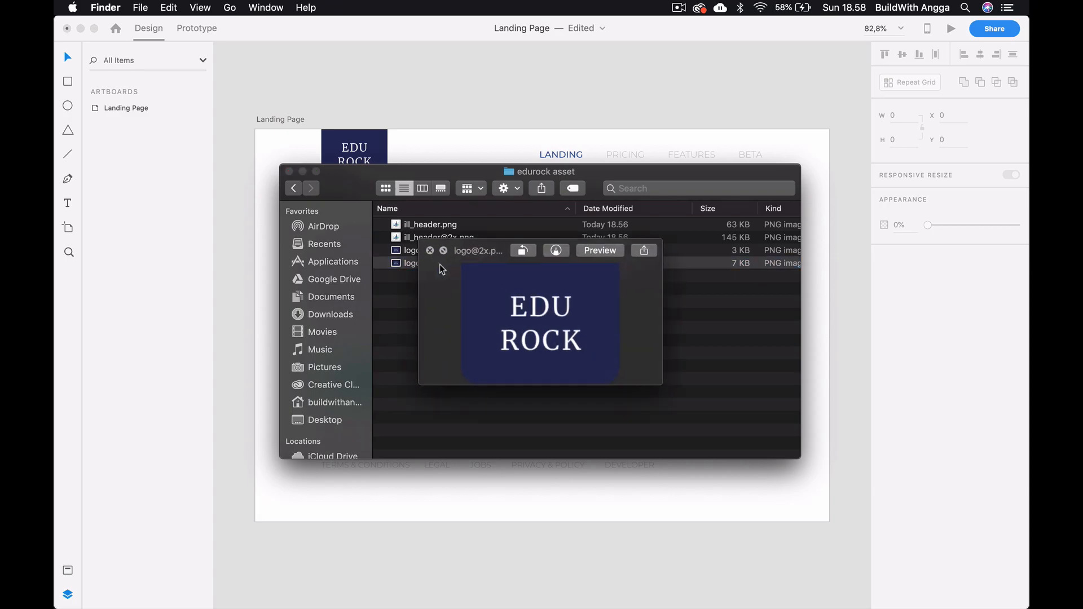
pyautogui.press('space')
pyautogui.click(563, 83)
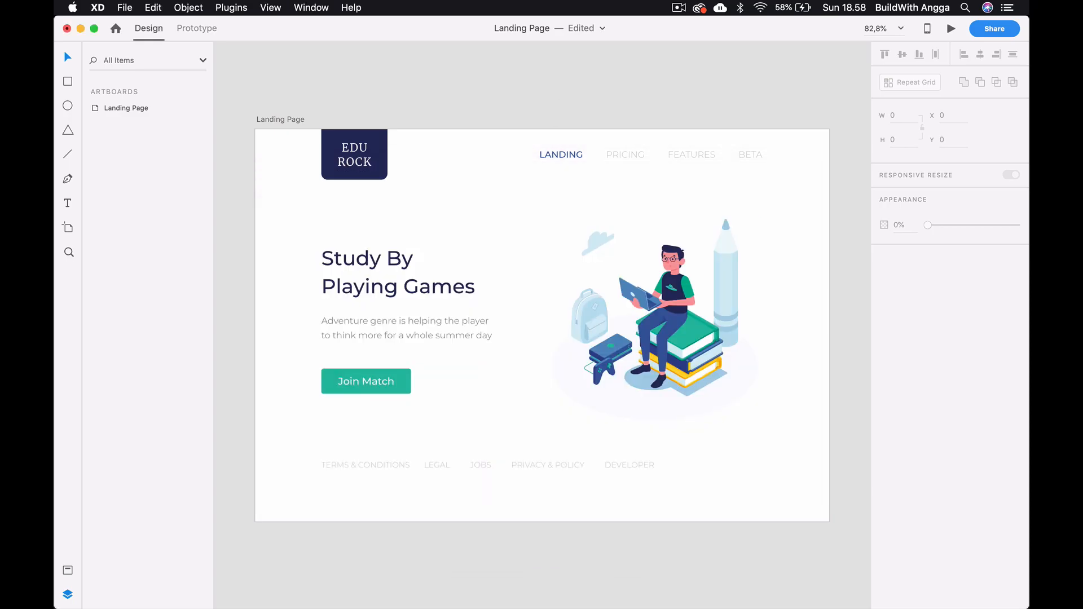
pyautogui.moveTo(509, 595)
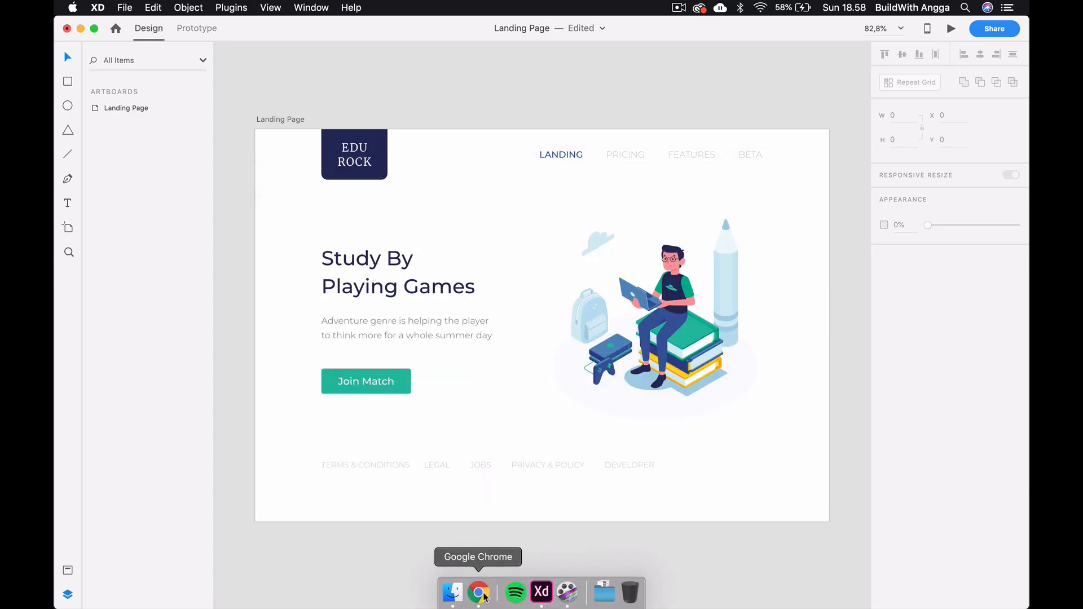
pyautogui.click(485, 597)
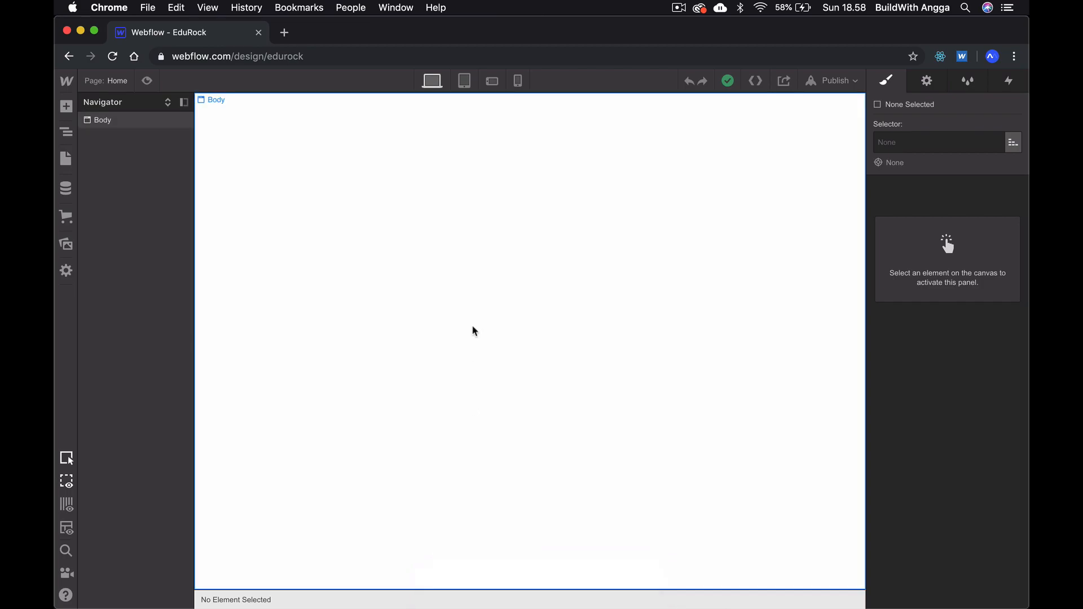
pyautogui.press('super+Tab')
pyautogui.press('super+Tab')
pyautogui.press('super+Tab')
pyautogui.press('Tab')
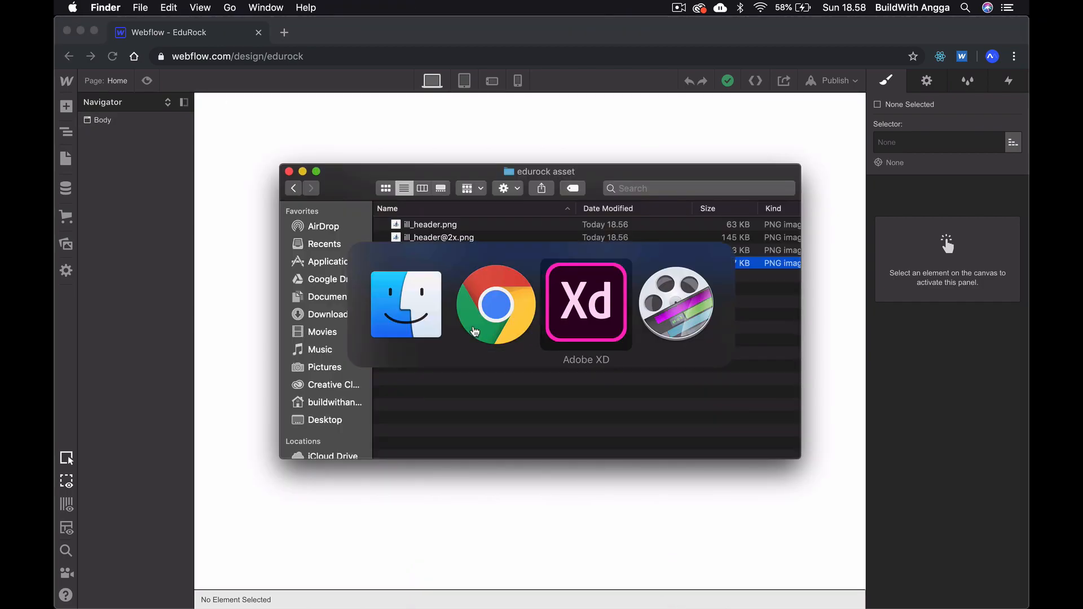
# - Show the layout grid on the Landing Page artboard in Adobe XD
pyautogui.scroll(5, 439, 275)
pyautogui.scroll(3, 438, 272)
pyautogui.hscroll(1, 438, 271)
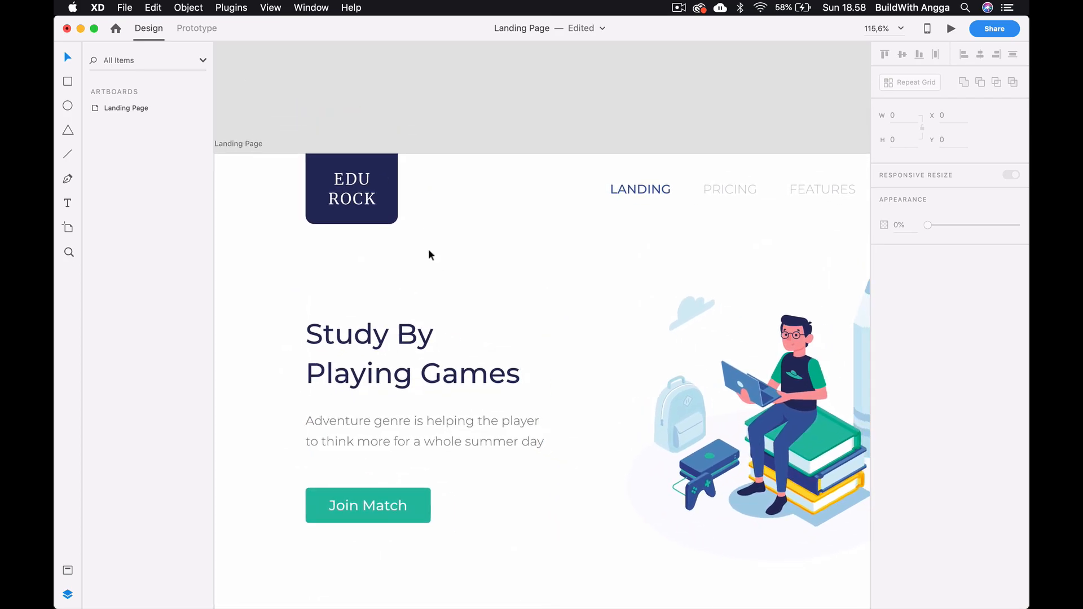
pyautogui.scroll(-5, 399, 188)
pyautogui.click(305, 72)
pyautogui.scroll(3, 304, 72)
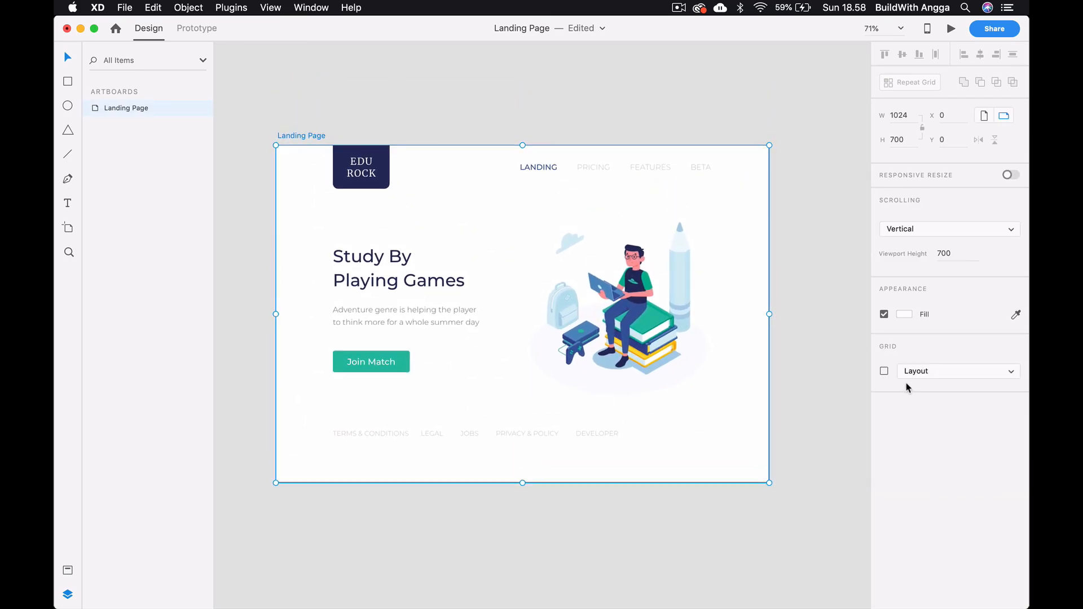
pyautogui.click(884, 372)
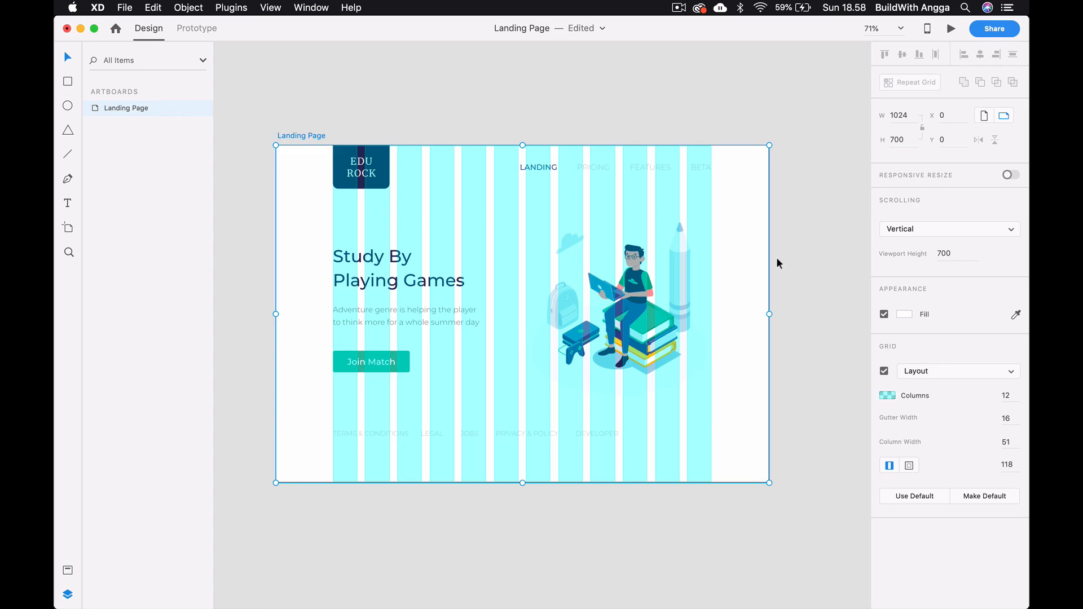
pyautogui.click(772, 242)
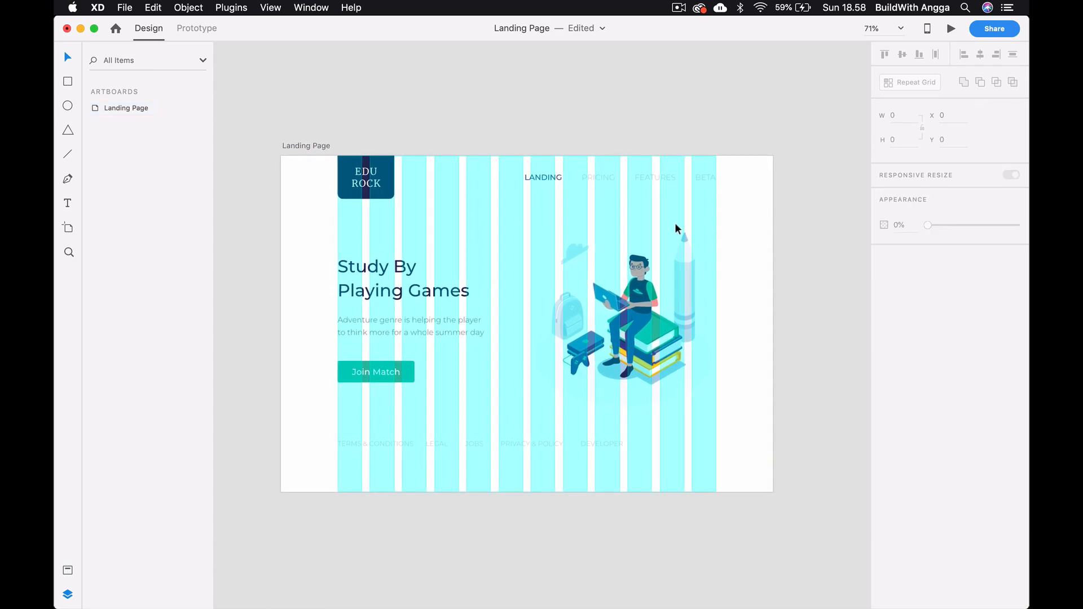
# - Switch to Webflow in Chrome and add a Section element to the empty page body
pyautogui.press('super+Tab')
pyautogui.press('super+Tab')
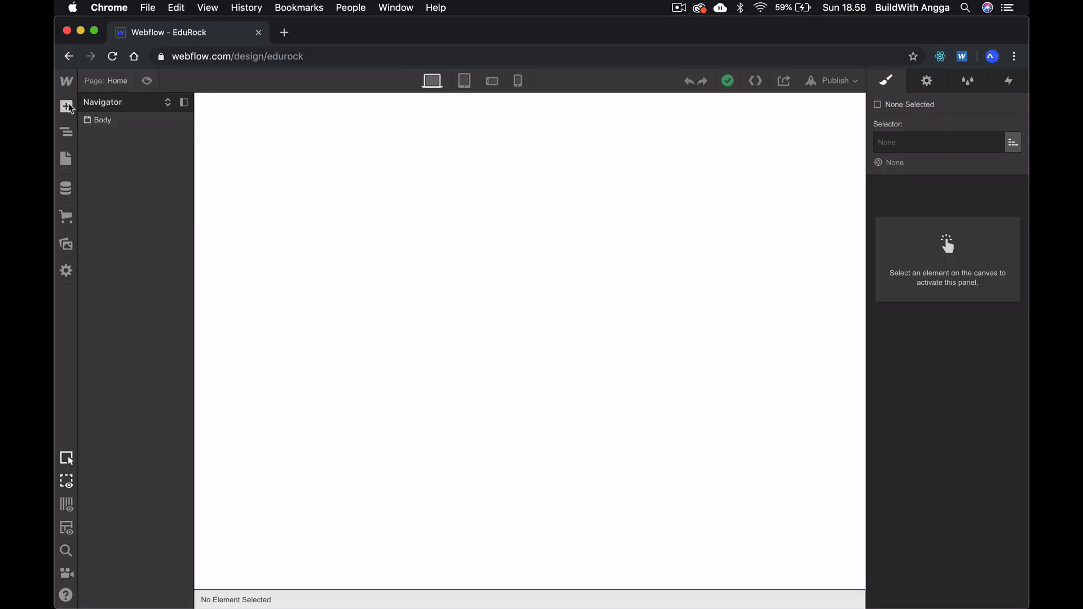
pyautogui.click(68, 107)
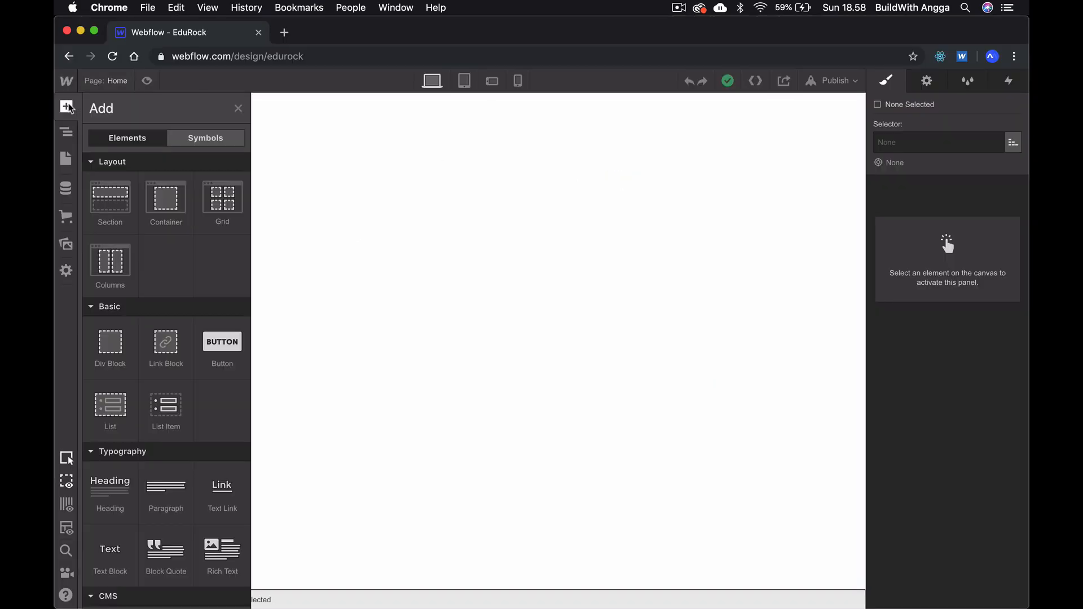
pyautogui.click(118, 198)
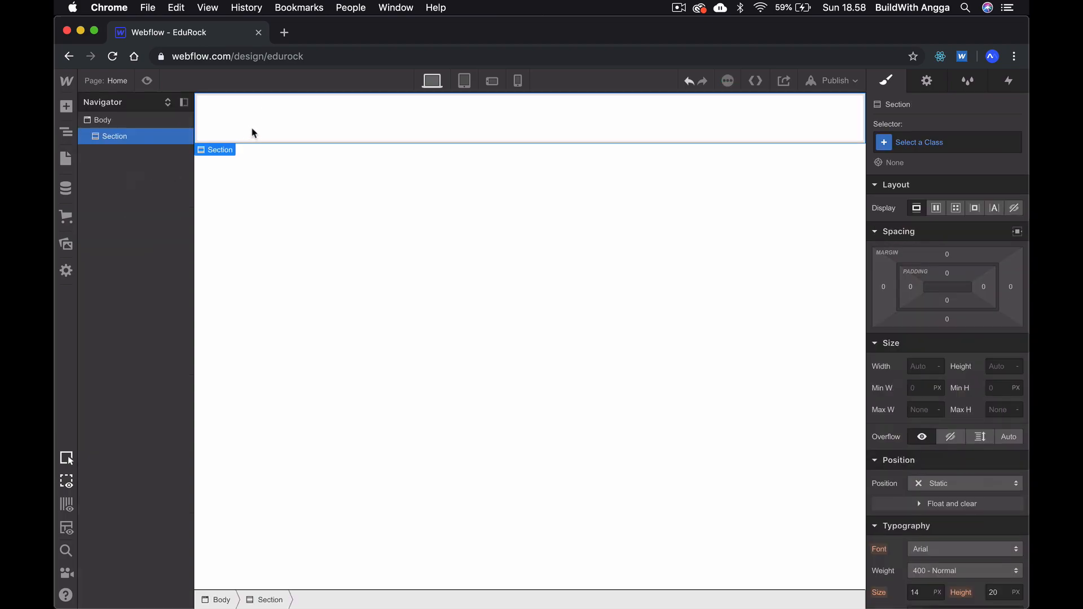
# - Compare with the Adobe XD design and give the Webflow Section a new class named "navigation"
pyautogui.press('super+Tab')
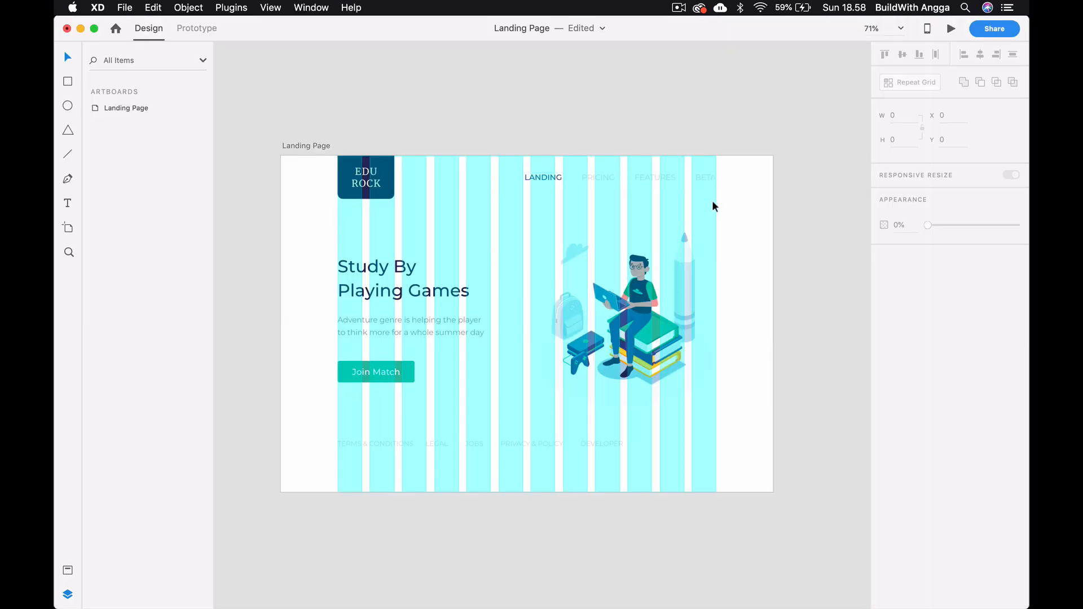
pyautogui.press('super+Tab')
pyautogui.click(913, 148)
pyautogui.write('navigation')
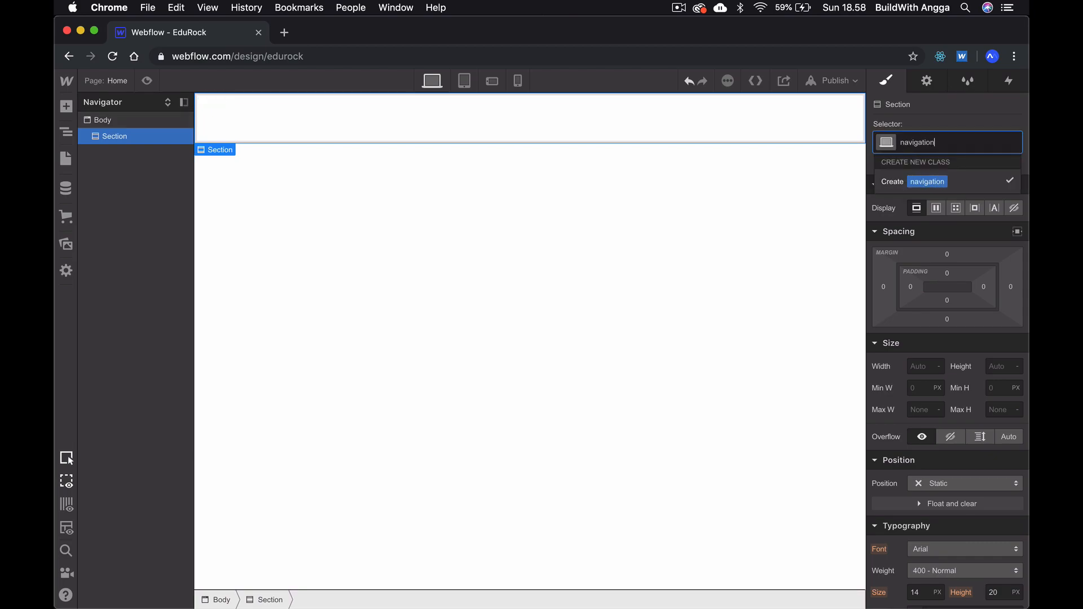
pyautogui.click(926, 180)
pyautogui.click(553, 202)
pyautogui.click(396, 129)
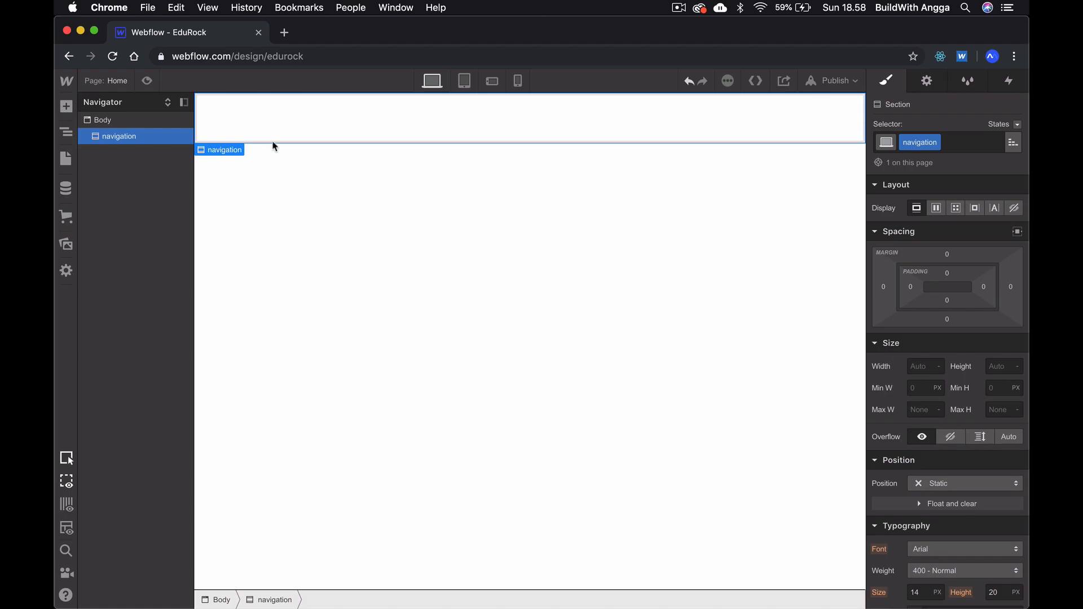
# - Add a Container inside the navigation section and give it the class "header"
pyautogui.click(67, 107)
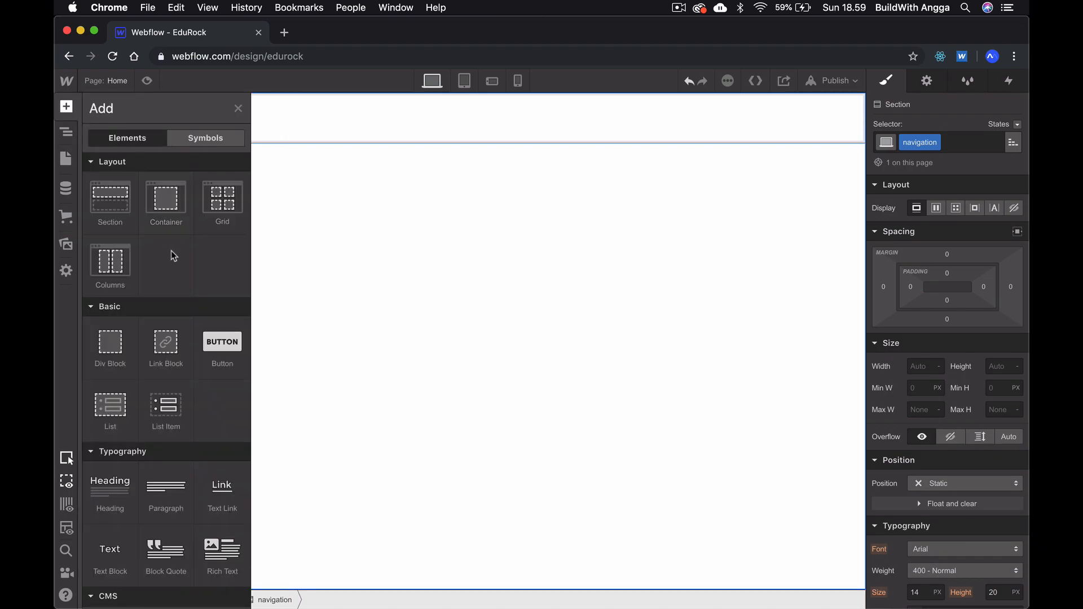
pyautogui.click(171, 198)
pyautogui.click(933, 146)
pyautogui.write('header')
pyautogui.press('Return')
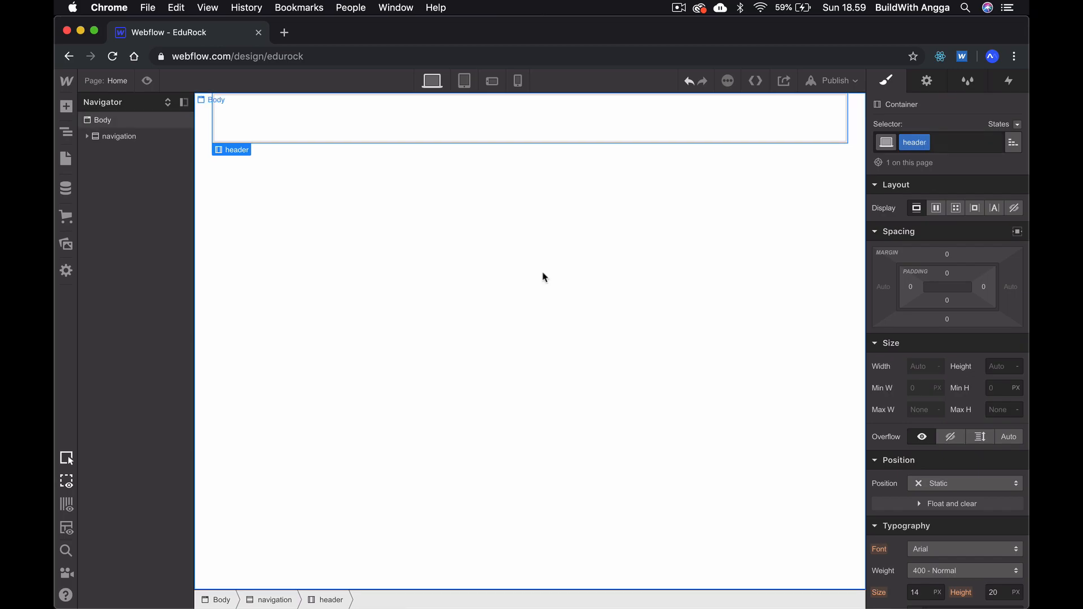
pyautogui.click(513, 293)
# - Add a Columns element inside the header container, using the two-column preset with a narrow first column and a wide second one
pyautogui.press('super+Tab')
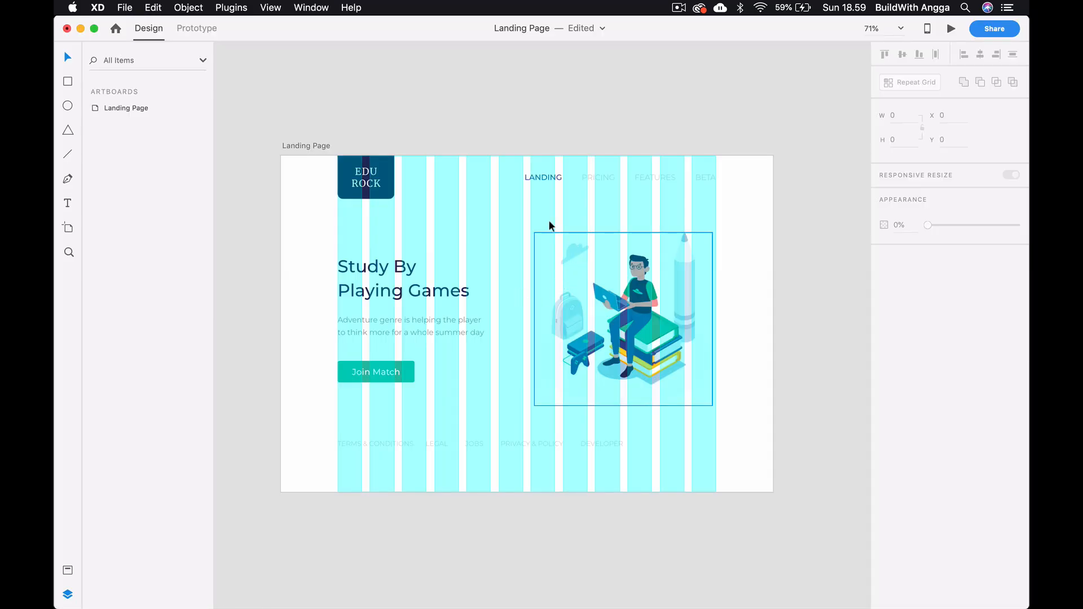
pyautogui.press('super+Tab')
pyautogui.click(406, 125)
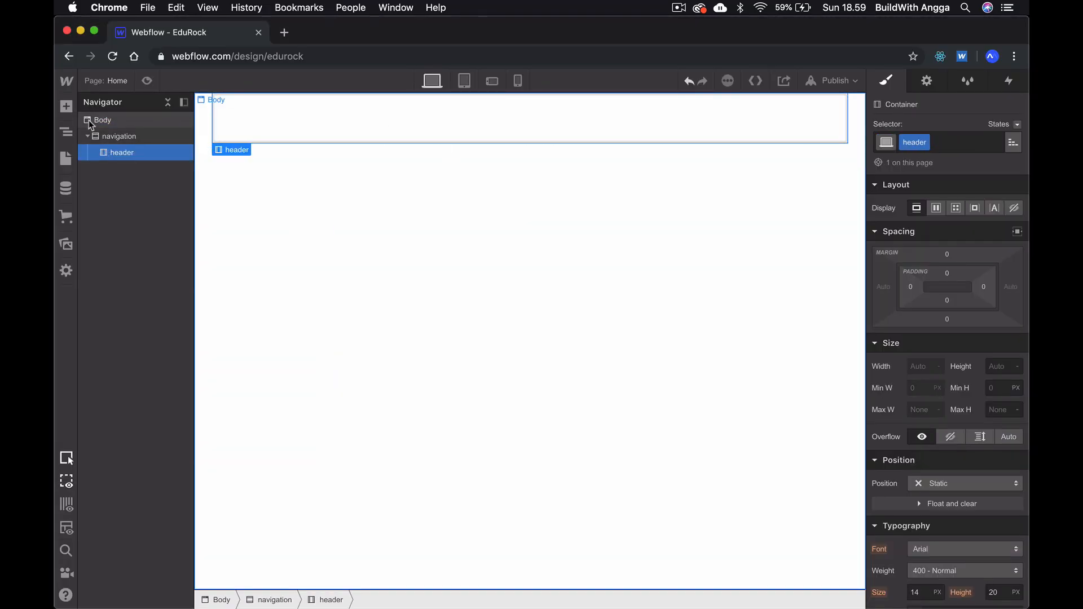
pyautogui.click(72, 110)
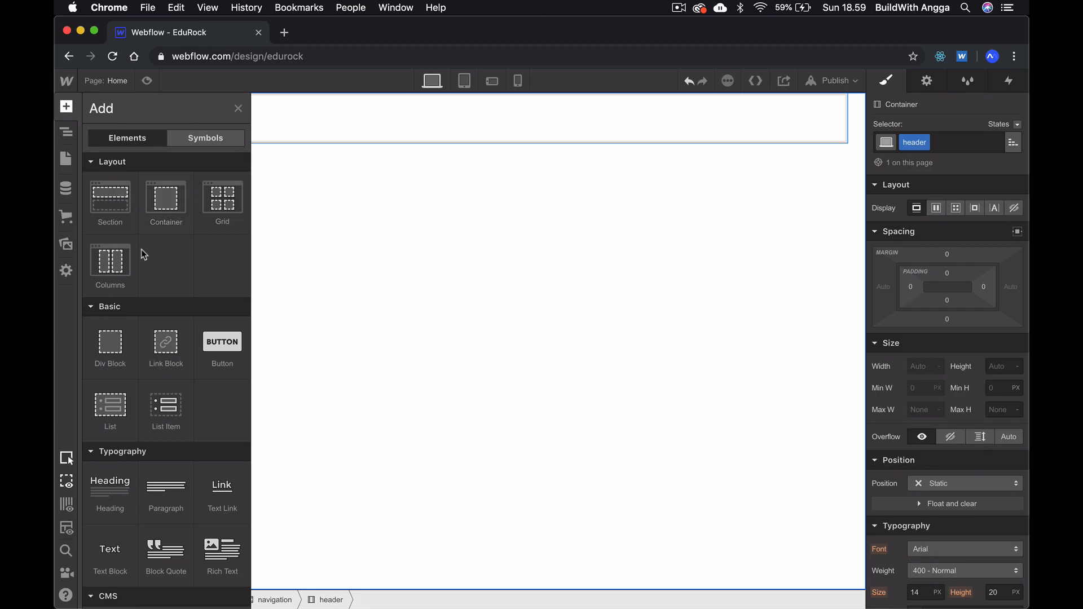
pyautogui.click(103, 263)
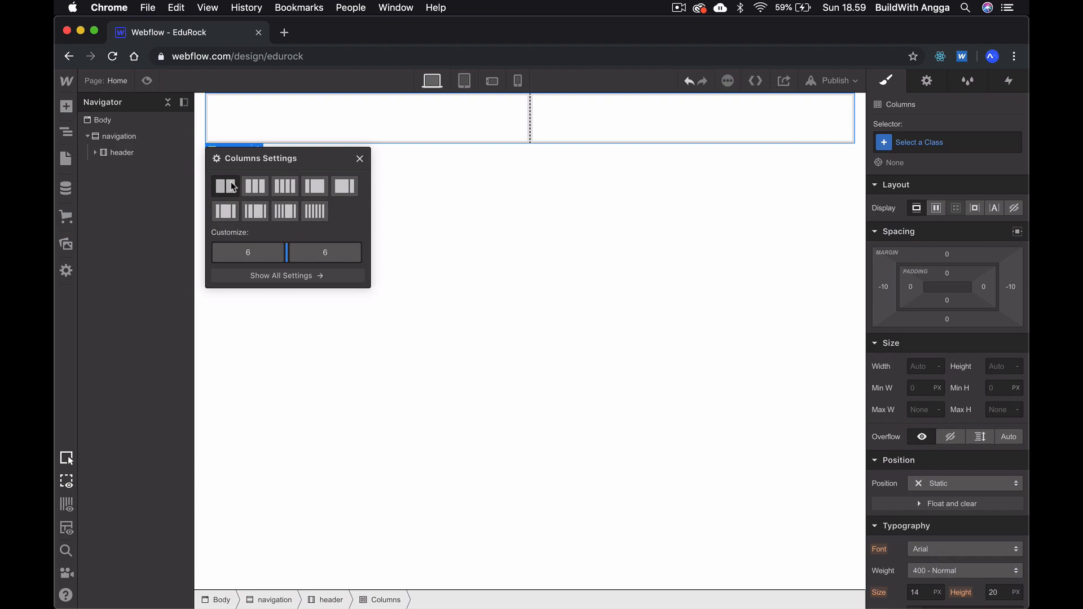
pyautogui.click(315, 187)
pyautogui.click(459, 259)
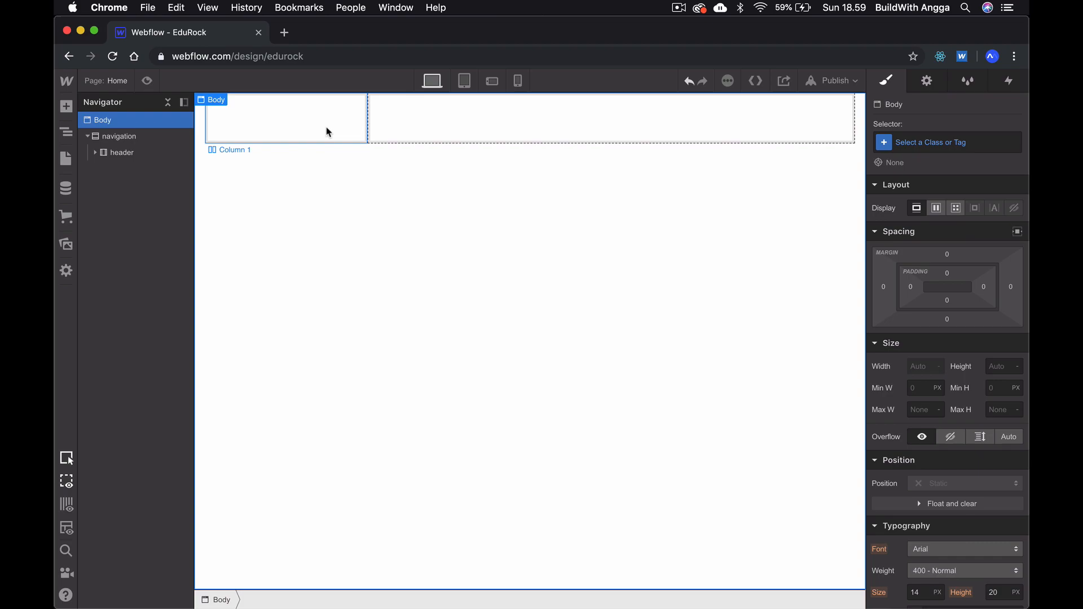
# - Check the navigation menu text in Adobe XD, and add a Div Block to the first column in Webflow
pyautogui.click(471, 116)
pyautogui.press('super+Tab')
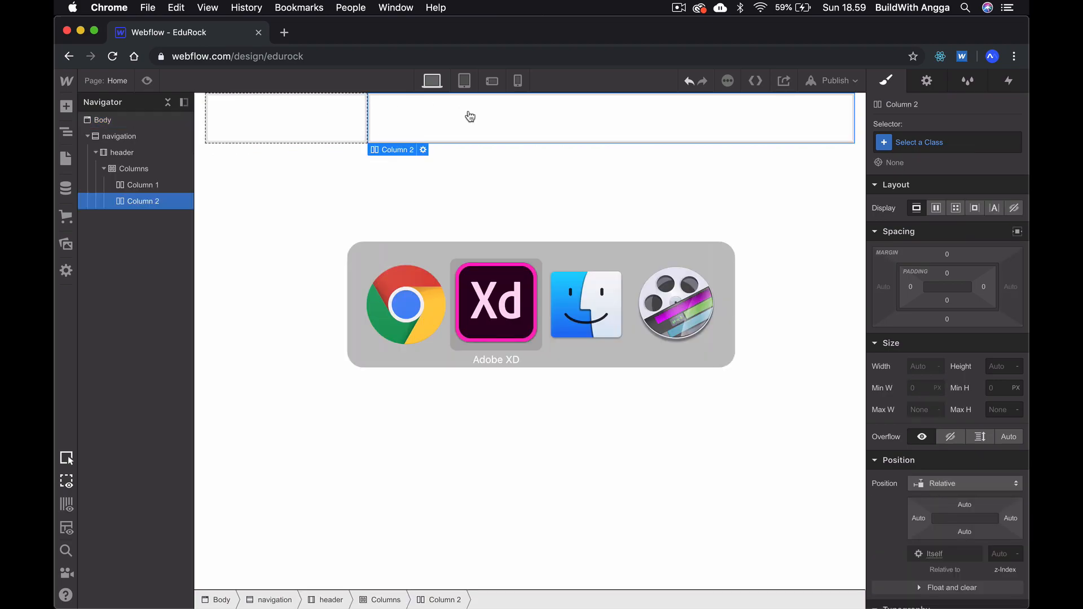
pyautogui.click(530, 175)
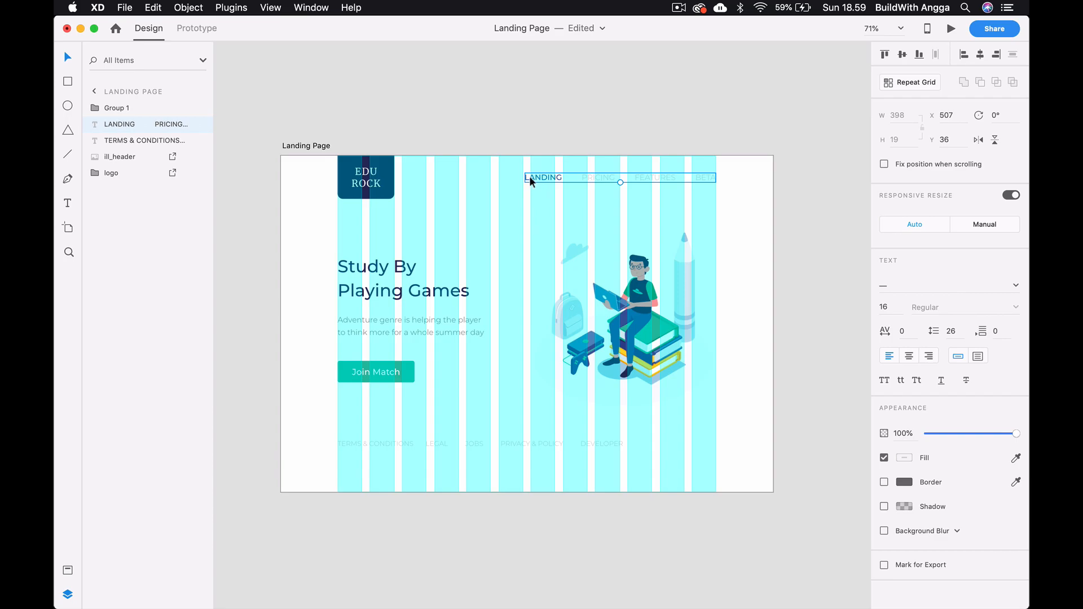
pyautogui.press('super+Tab')
pyautogui.click(258, 117)
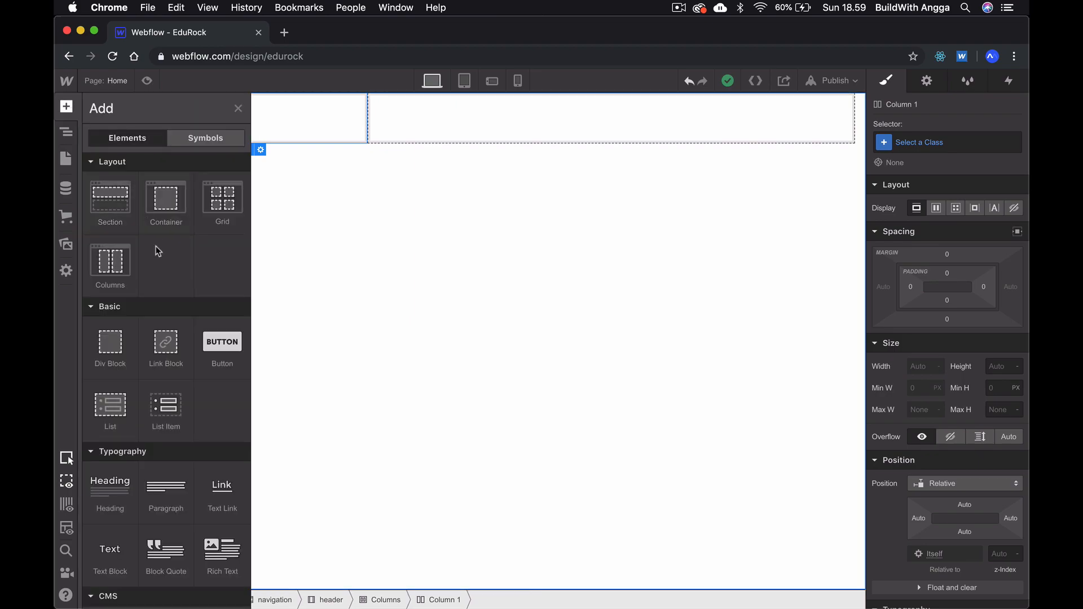
pyautogui.click(118, 347)
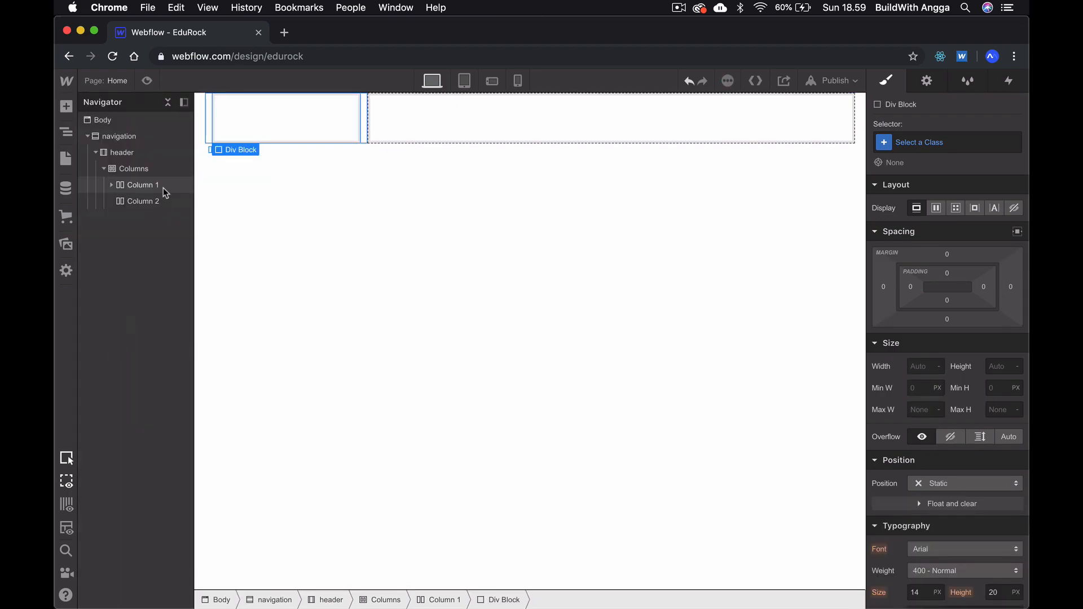
pyautogui.click(111, 186)
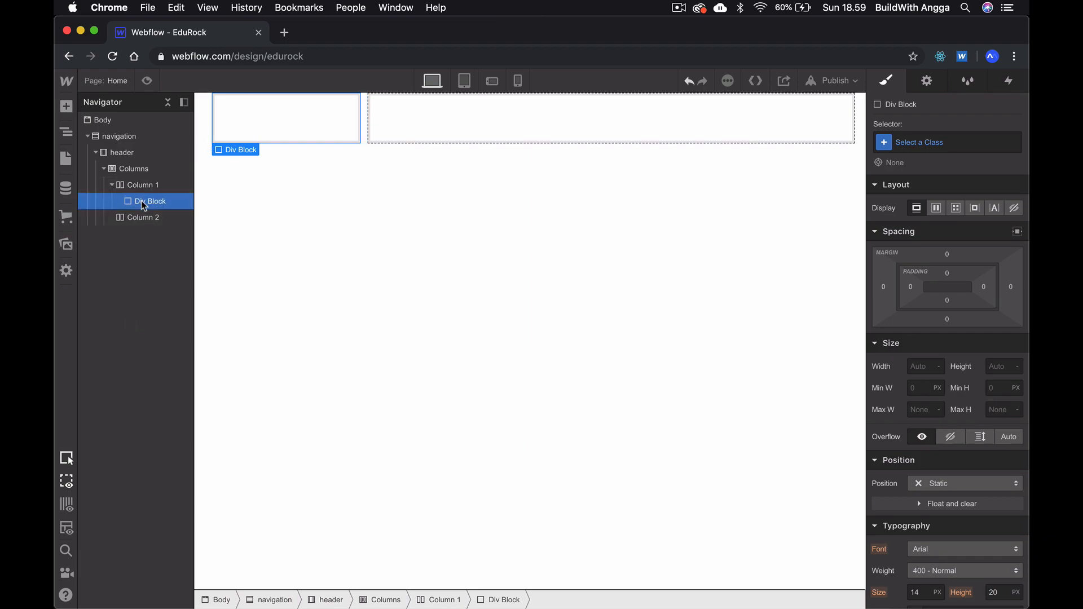
# - Add an Image element inside the first column's Div Block and open the image chooser for it
pyautogui.click(66, 107)
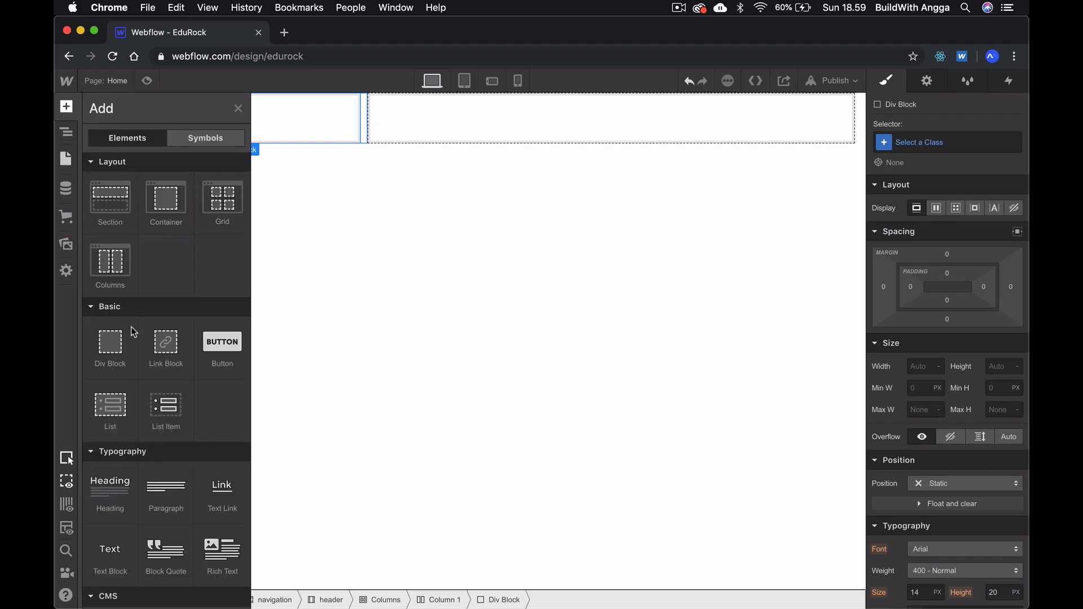
pyautogui.scroll(-5, 119, 452)
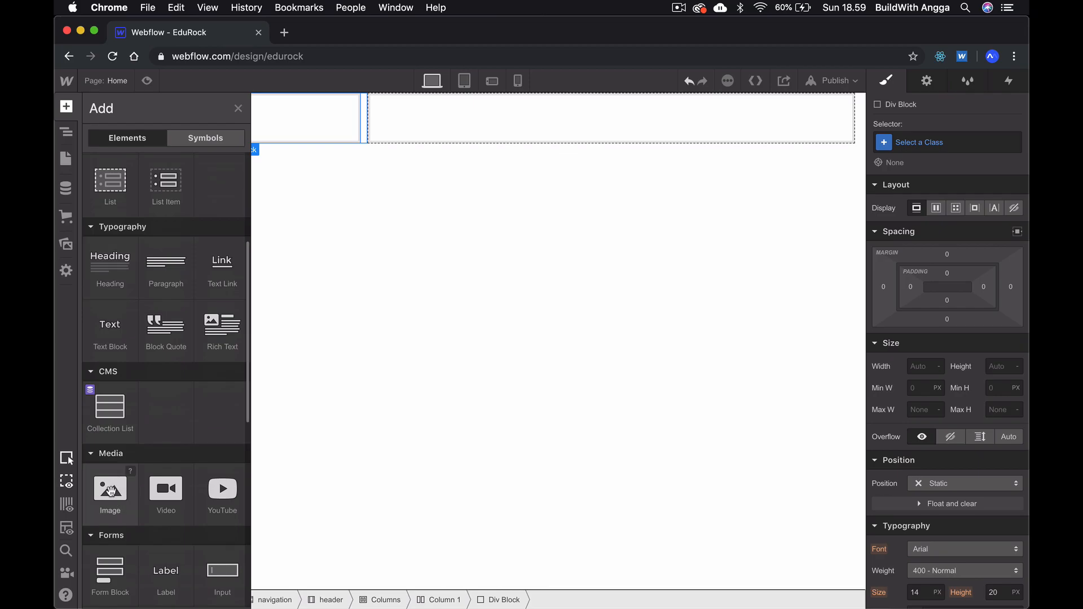
pyautogui.click(110, 491)
pyautogui.click(348, 138)
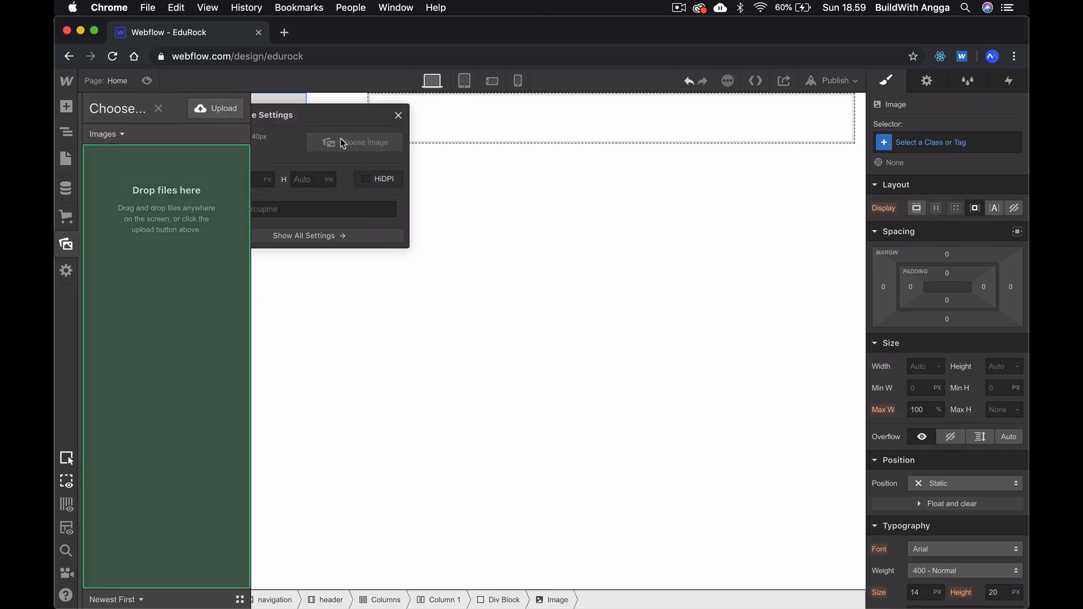
pyautogui.click(220, 108)
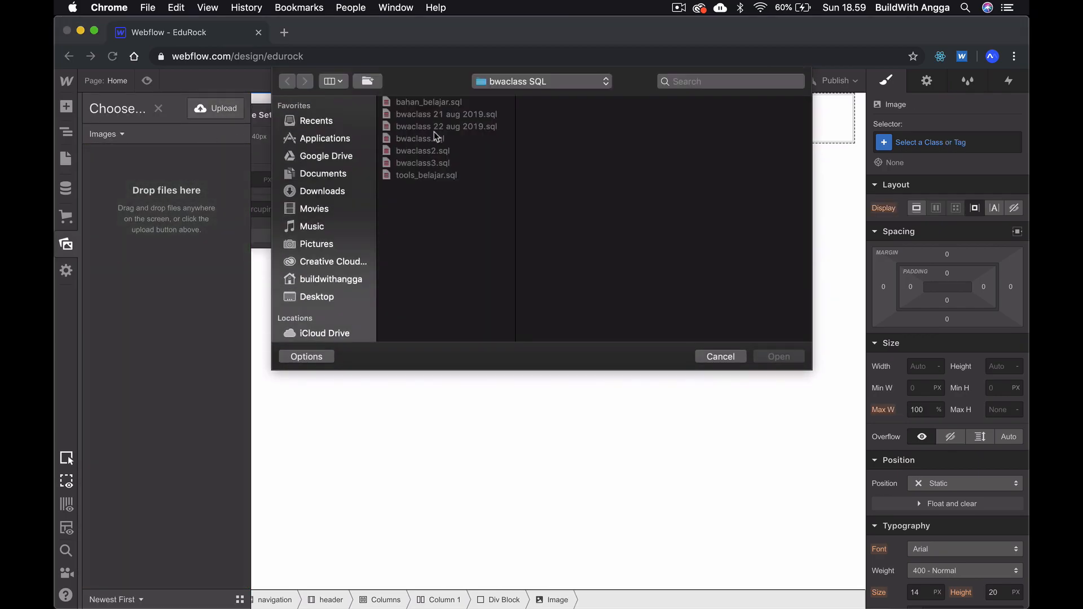
pyautogui.click(343, 293)
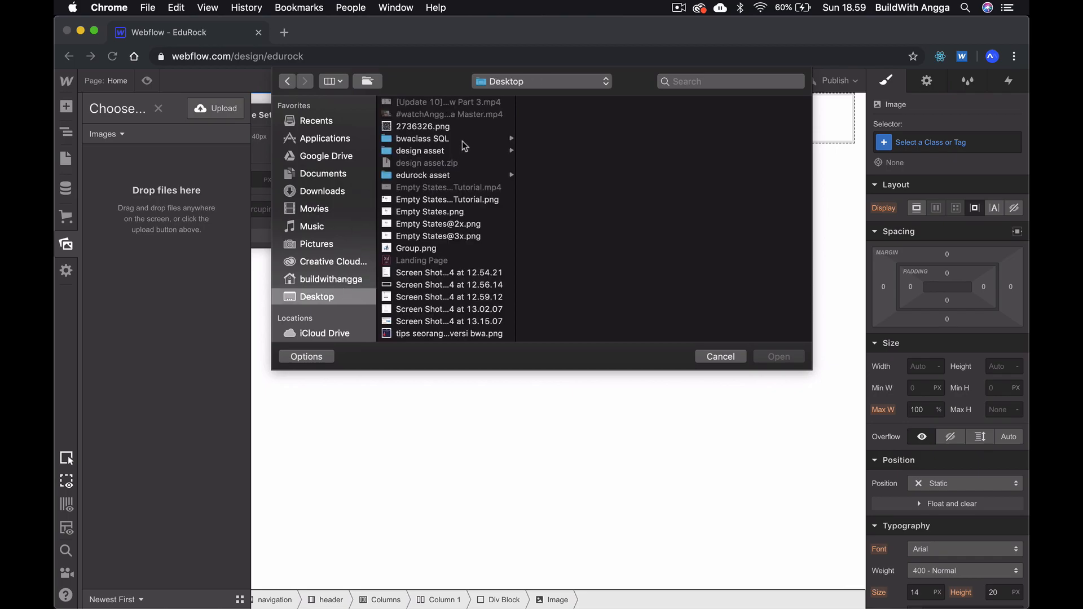
pyautogui.click(455, 176)
pyautogui.moveTo(572, 159); pyautogui.dragTo(594, 116)
pyautogui.click(605, 115)
pyautogui.keyDown('super'); pyautogui.click(599, 141); pyautogui.keyUp('super')
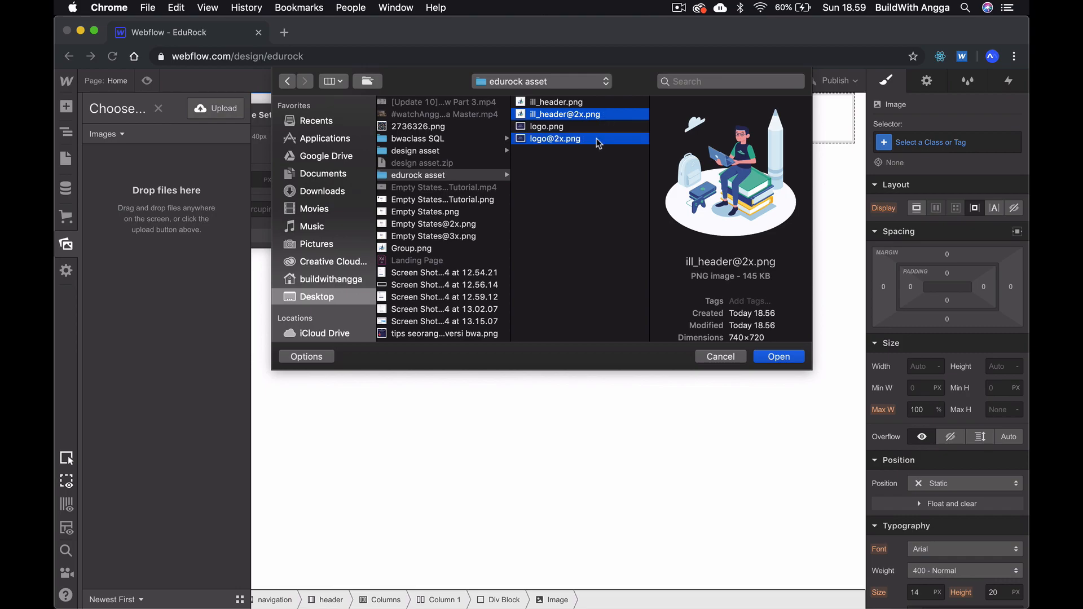
pyautogui.click(778, 357)
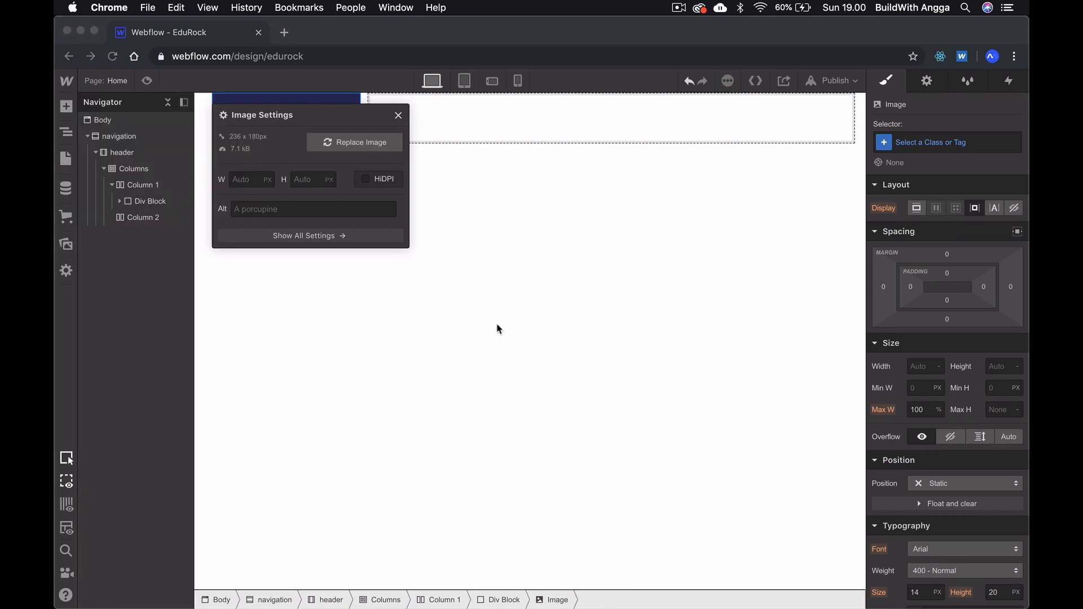
# - Check the logo's size in Adobe XD and set the Webflow logo image's height to 90 px
pyautogui.moveTo(504, 608)
pyautogui.click(543, 590)
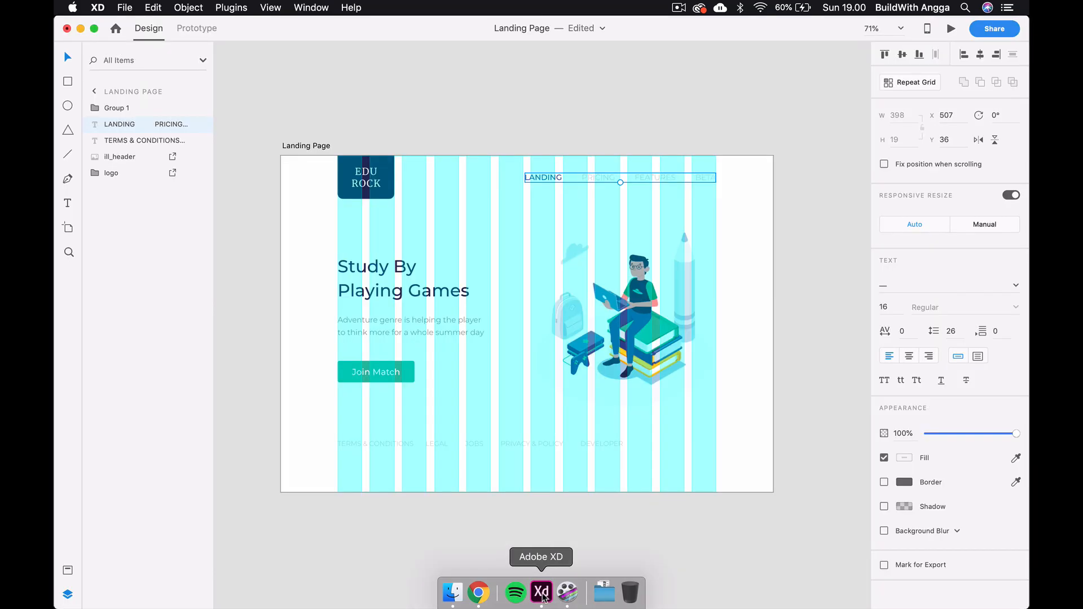
pyautogui.click(389, 178)
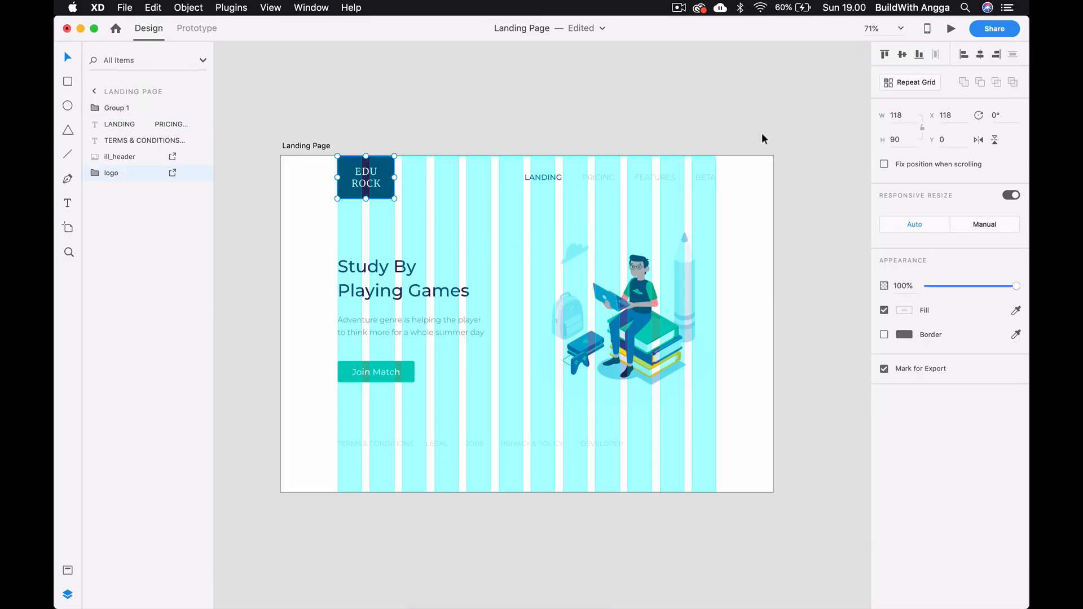
pyautogui.click(700, 96)
pyautogui.press('super+Tab')
pyautogui.click(318, 181)
pyautogui.write('90')
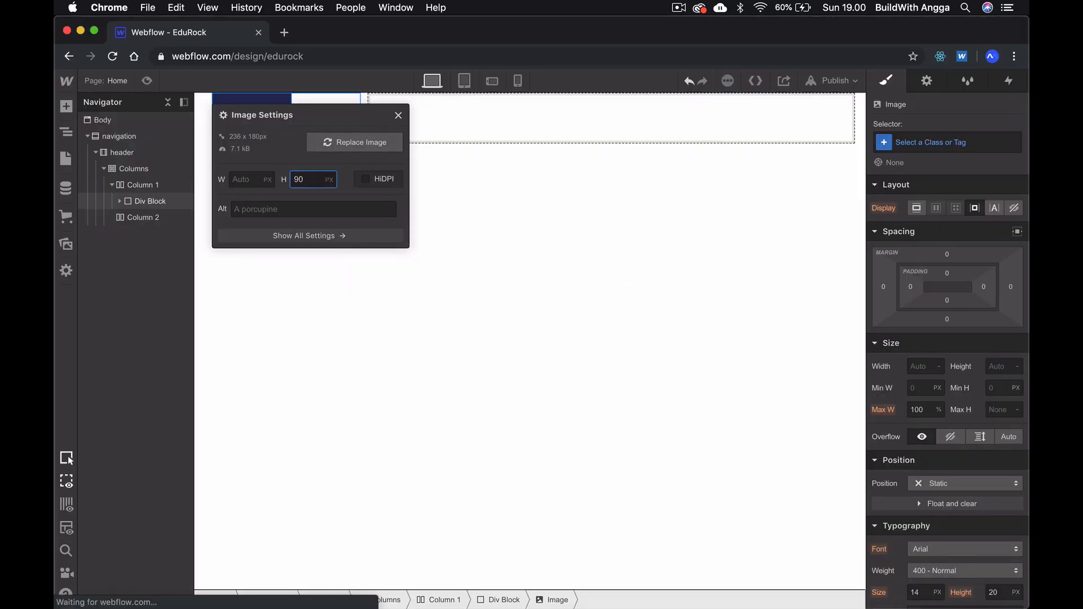
pyautogui.click(434, 194)
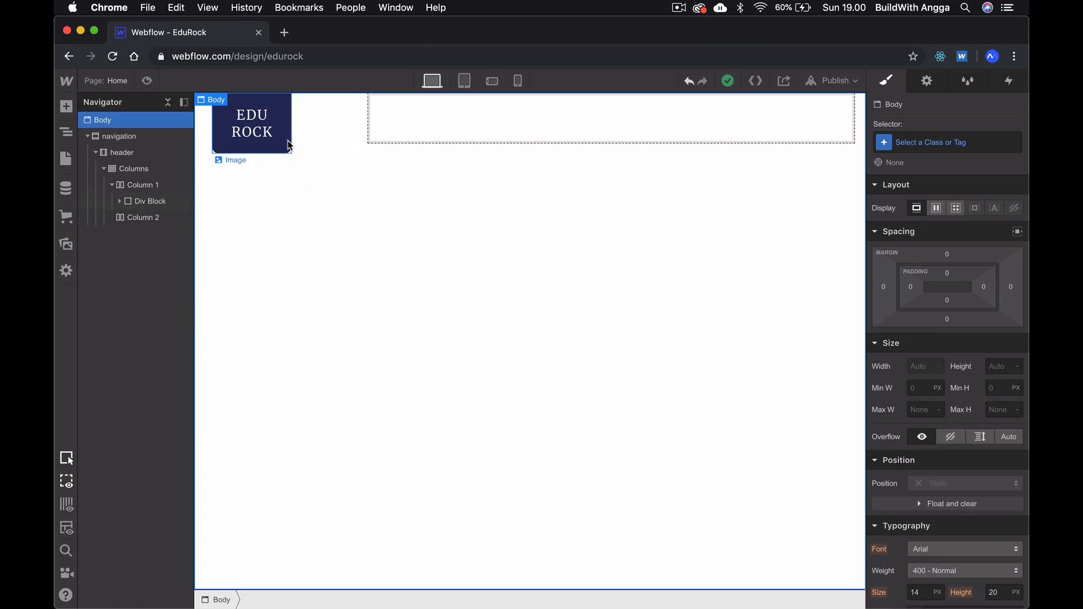
# - Add a Div Block to the second column and expand that column in the element tree
pyautogui.click(413, 135)
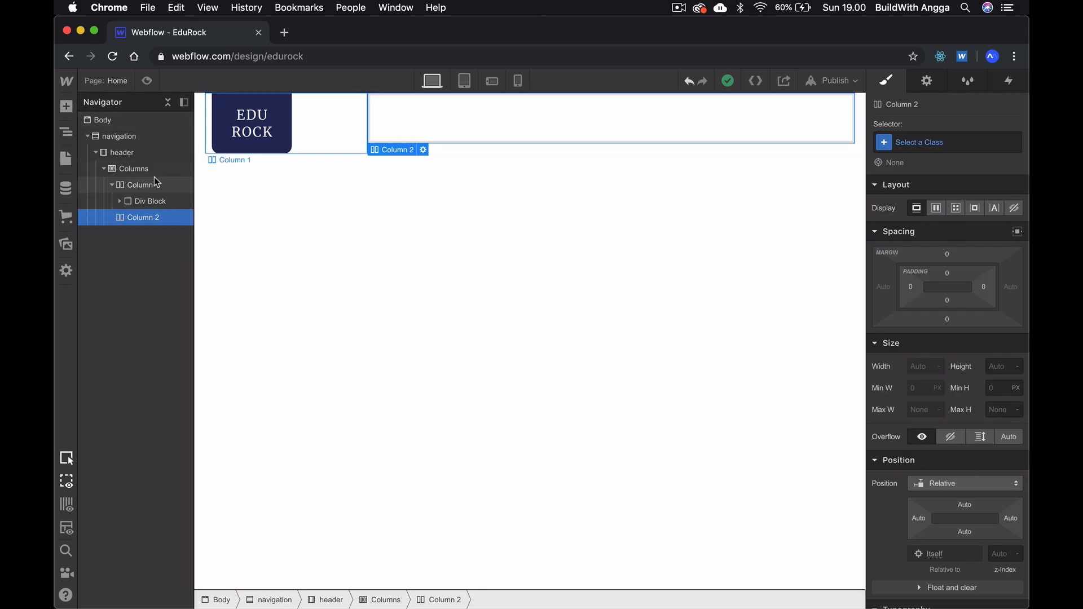
pyautogui.click(66, 106)
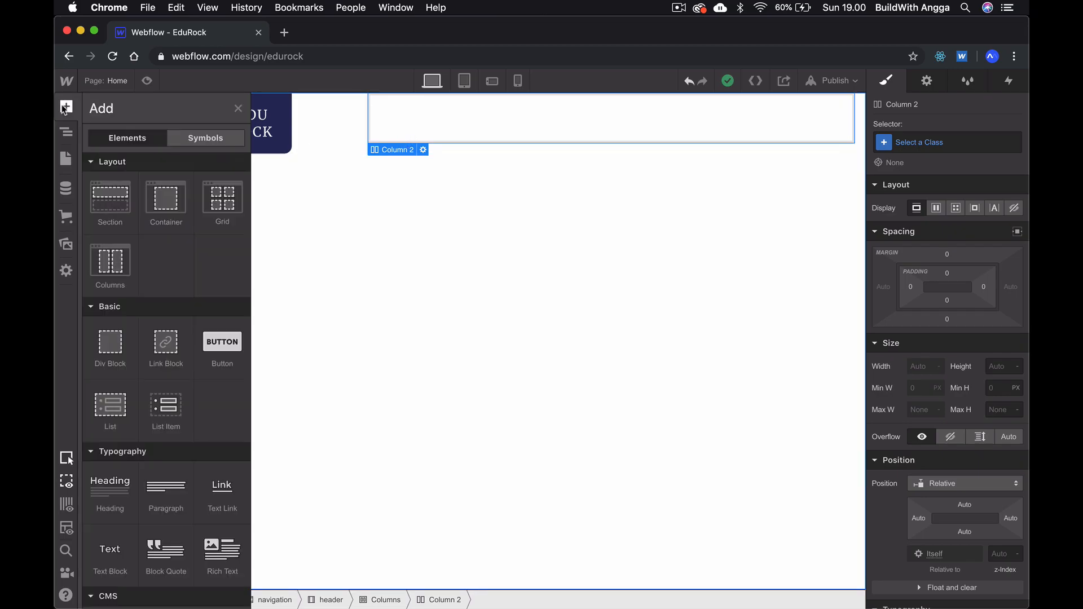
pyautogui.click(111, 344)
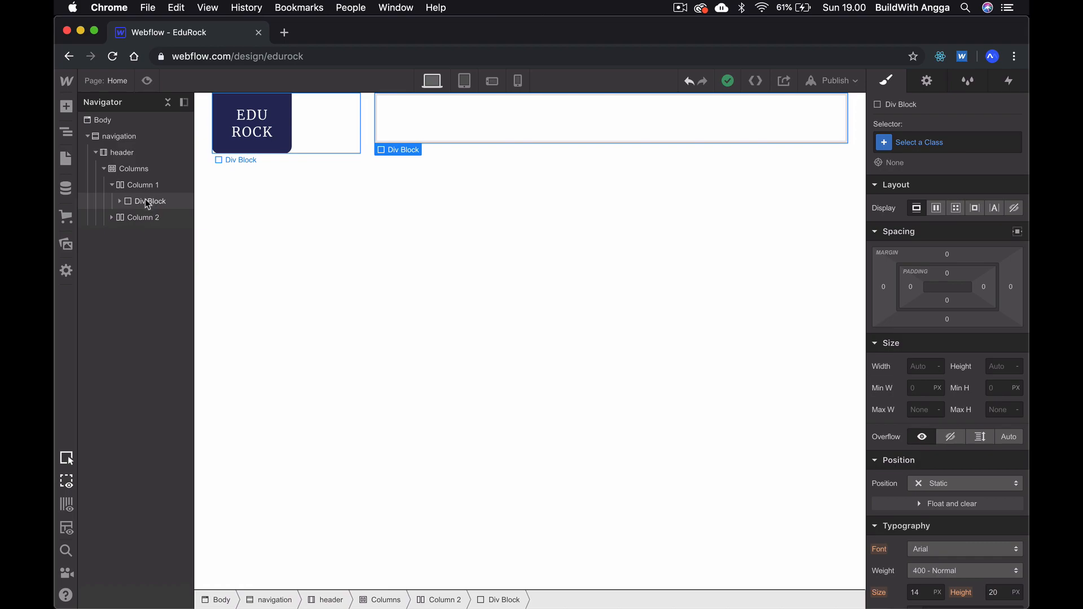
pyautogui.click(109, 218)
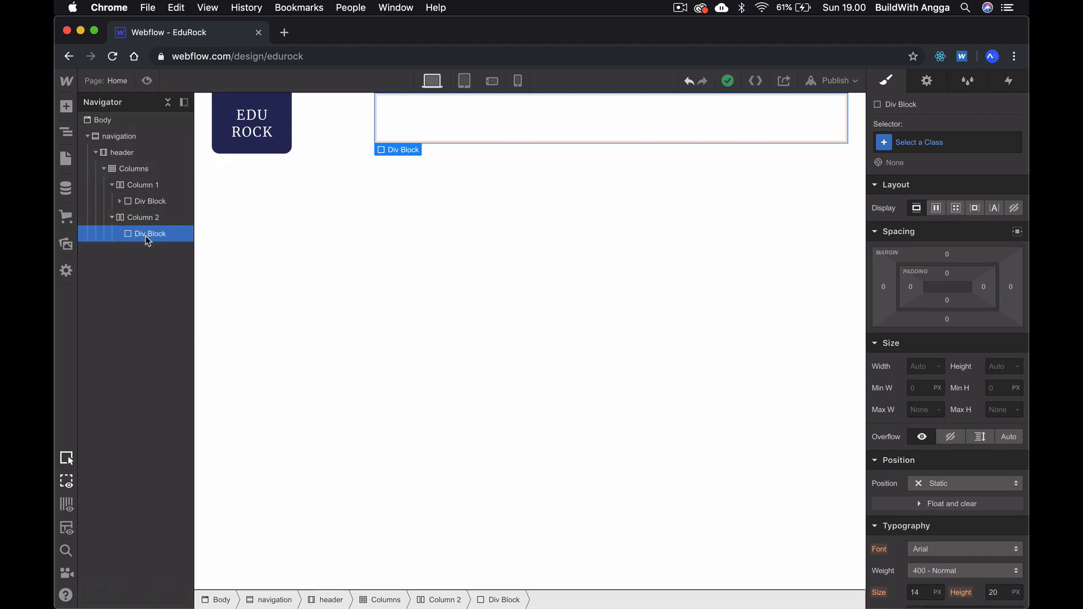
# - Add a Text Link inside the second column's Div Block, keeping its default link settings
pyautogui.click(67, 107)
pyautogui.scroll(-3, 151, 311)
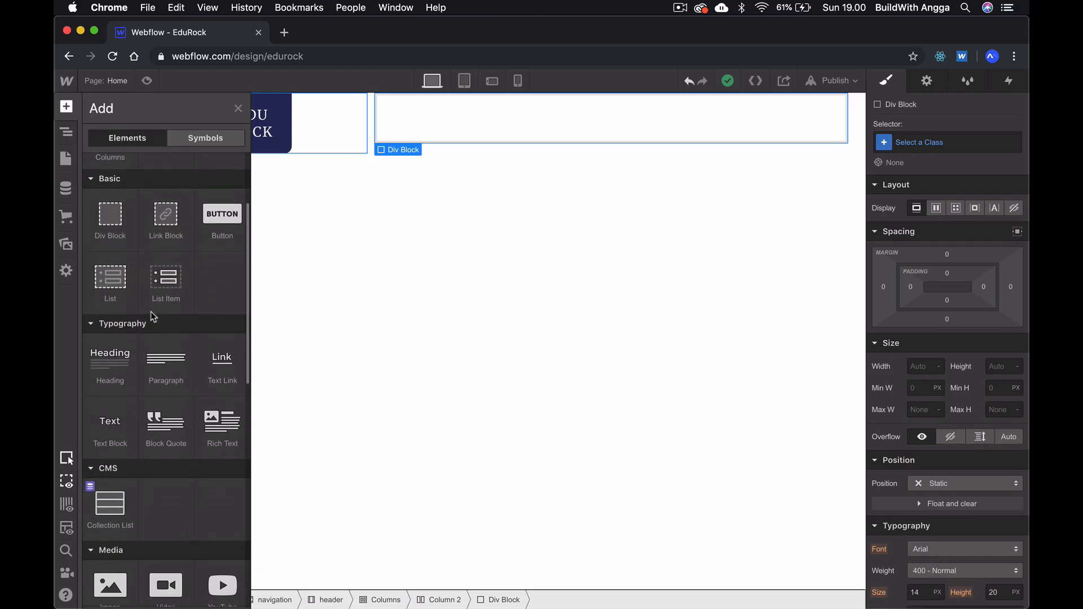
pyautogui.click(221, 367)
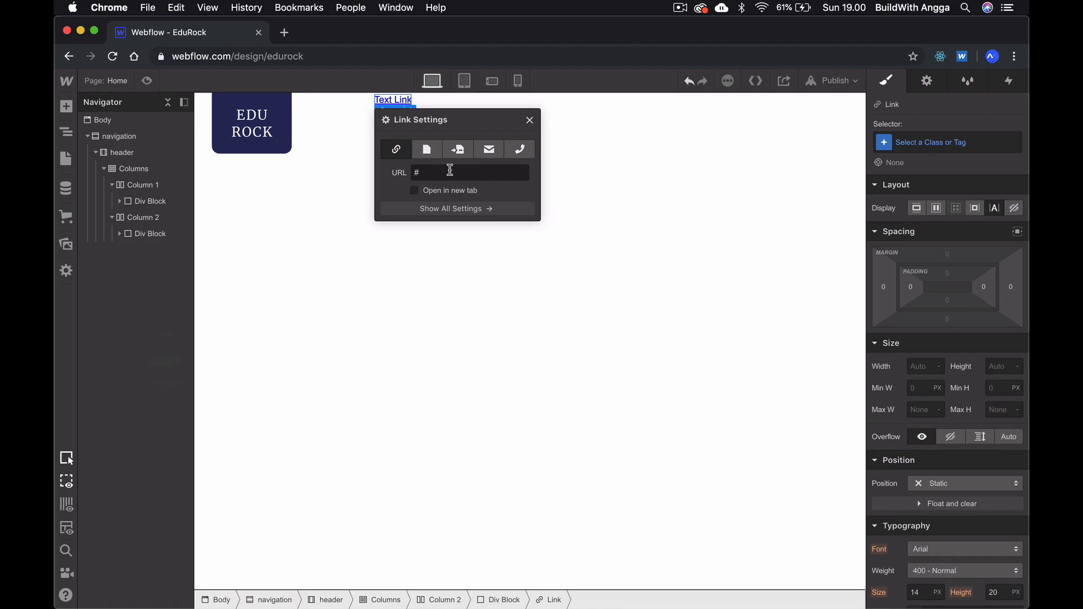
pyautogui.click(530, 120)
# - Check the header menu in the Adobe XD design and give the Webflow text link the class main_nav
pyautogui.press('super+Tab')
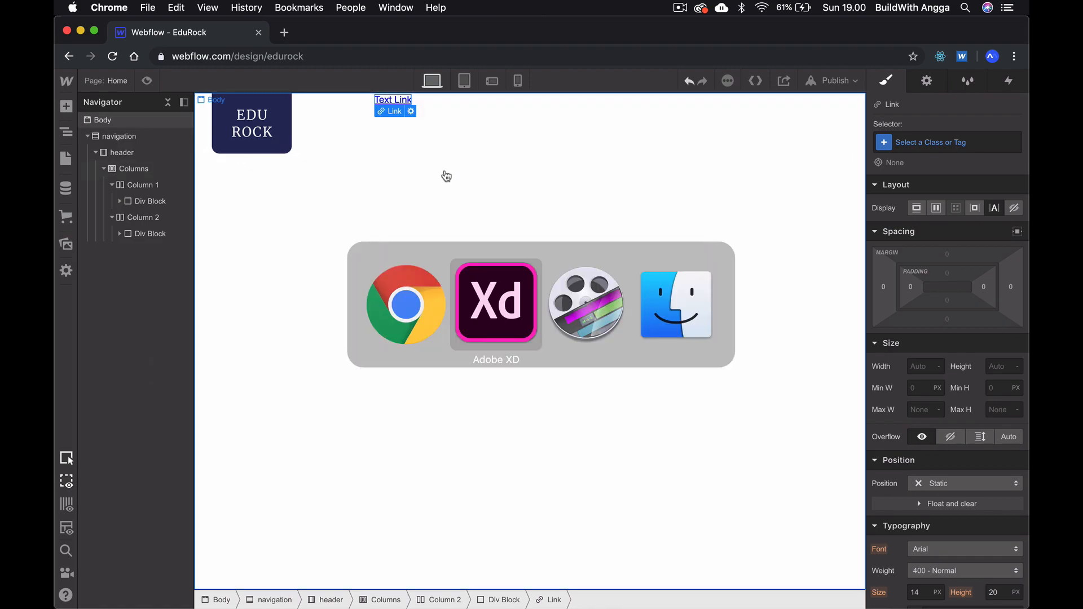
pyautogui.press('super+1')
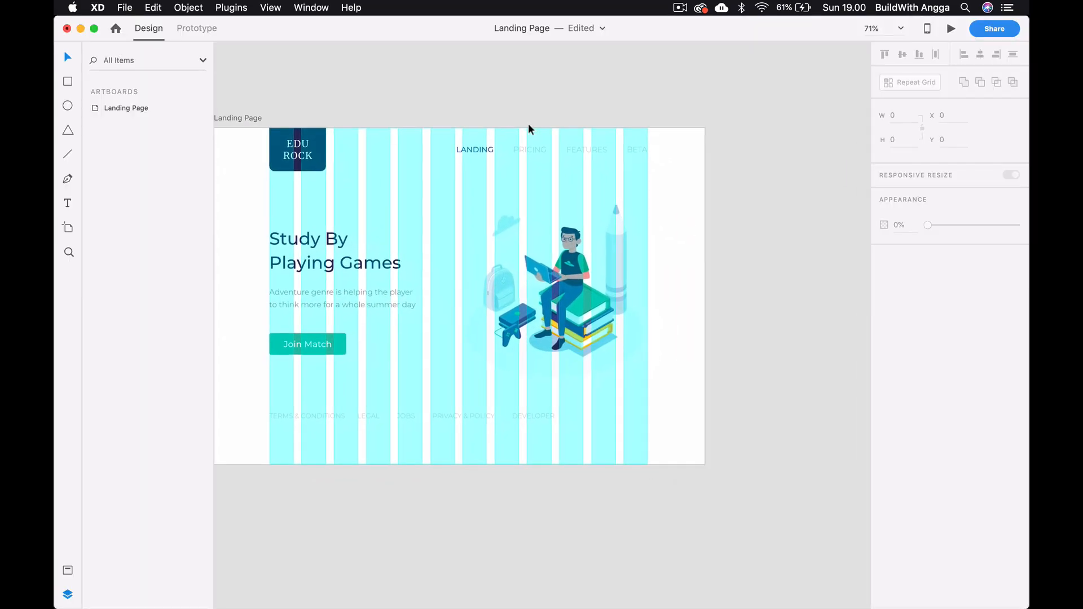
pyautogui.press('super+plus')
pyautogui.press('super+plus')
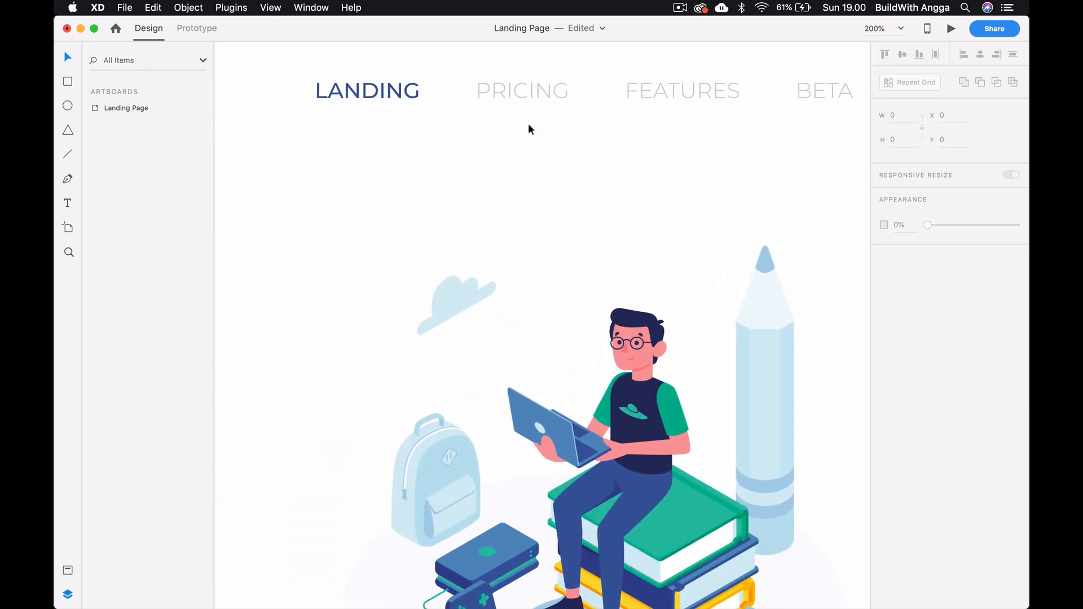
pyautogui.press('super+shift+apostrophe')
pyautogui.scroll(1, 528, 125)
pyautogui.press('super+Tab')
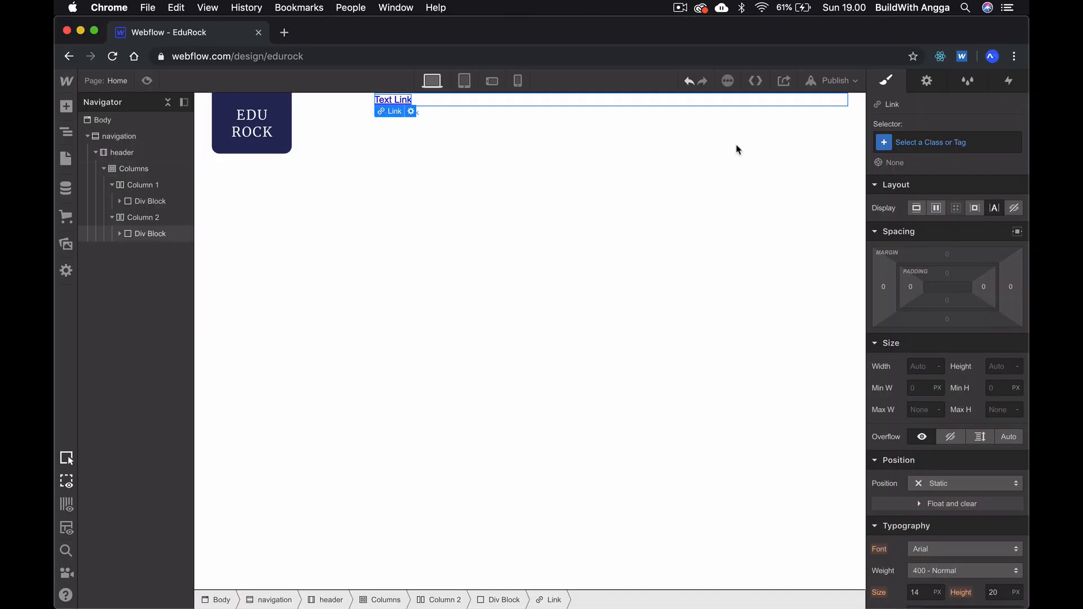
pyautogui.click(932, 141)
pyautogui.write('main_nav')
pyautogui.press('Return')
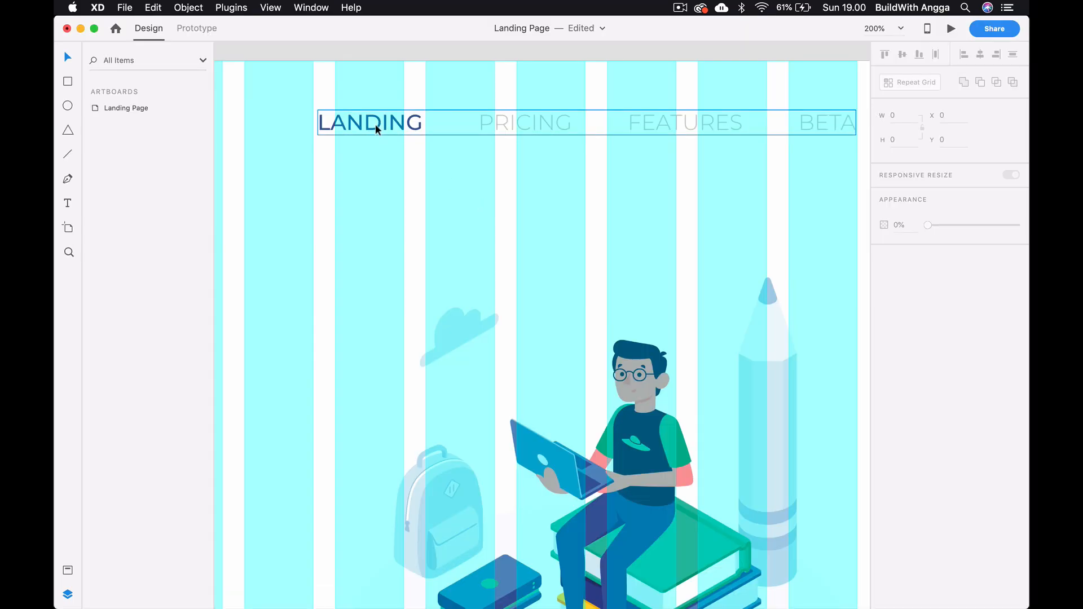
# - Switch to Adobe XD and examine the font settings and fill colour of the FEATURES menu item
pyautogui.click(377, 124)
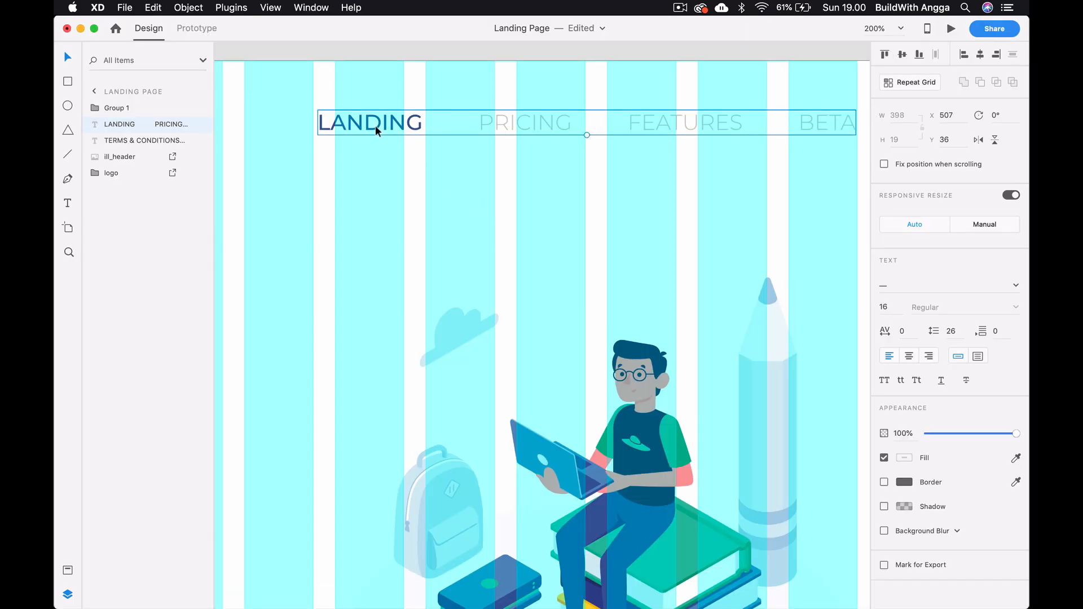
pyautogui.hscroll(3, 519, 135)
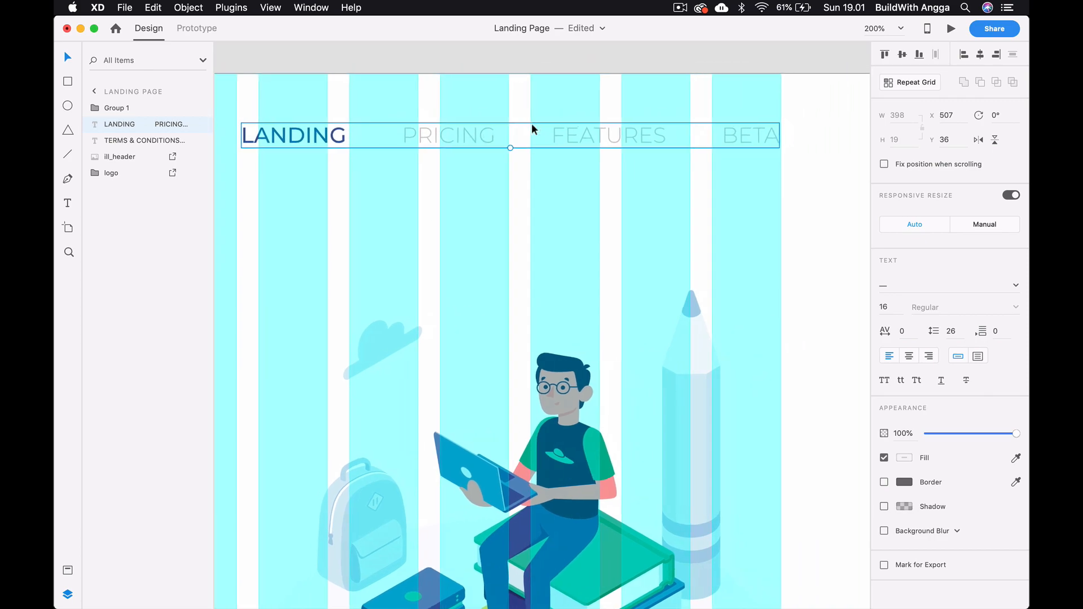
pyautogui.doubleClick(574, 130)
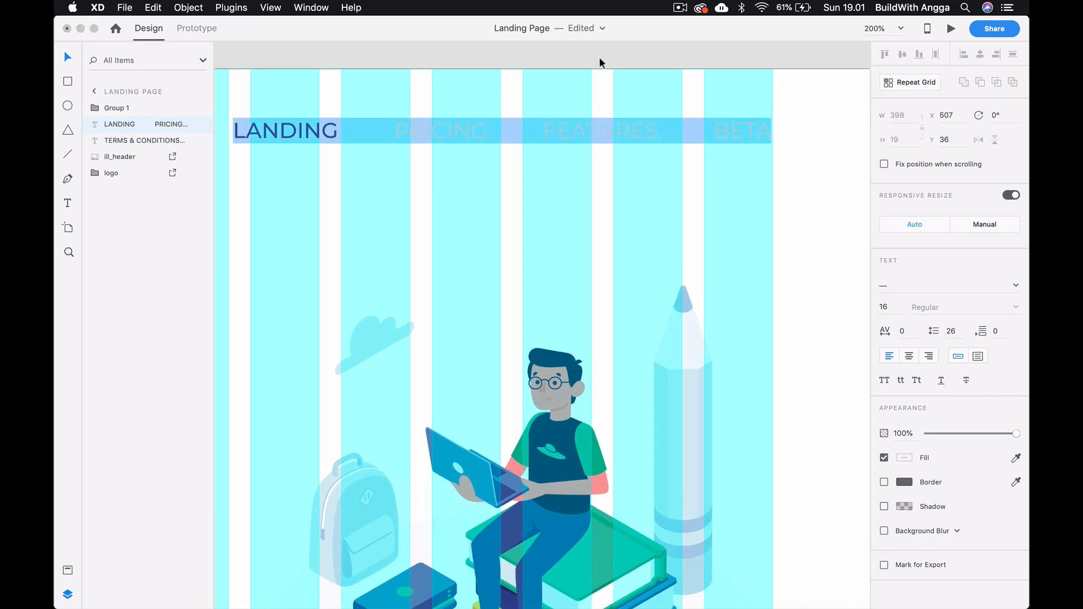
pyautogui.click(596, 132)
pyautogui.doubleClick(594, 131)
pyautogui.doubleClick(594, 131)
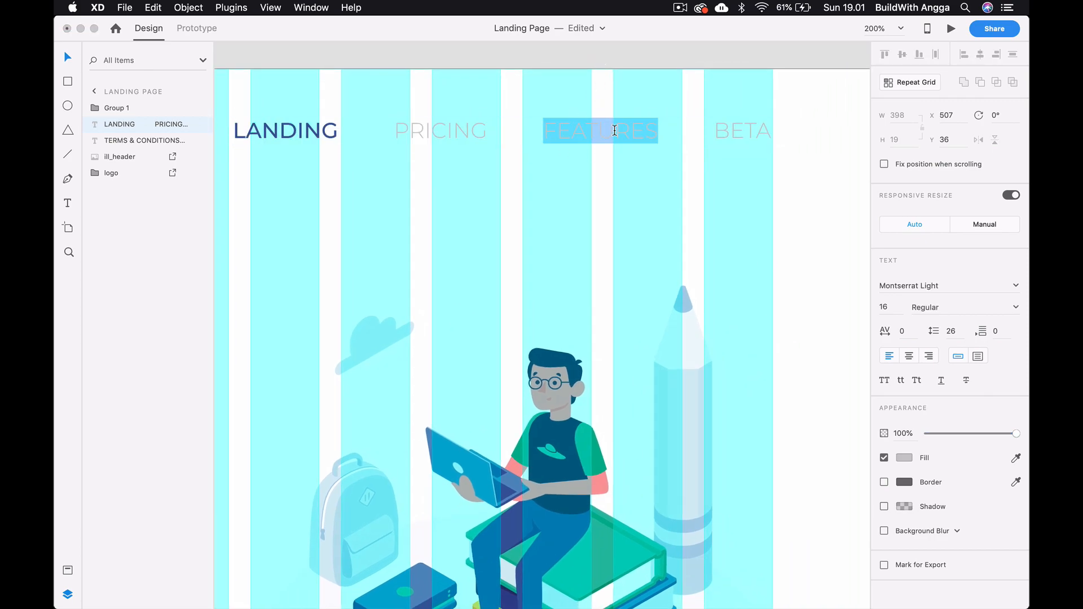
pyautogui.click(909, 456)
pyautogui.click(901, 459)
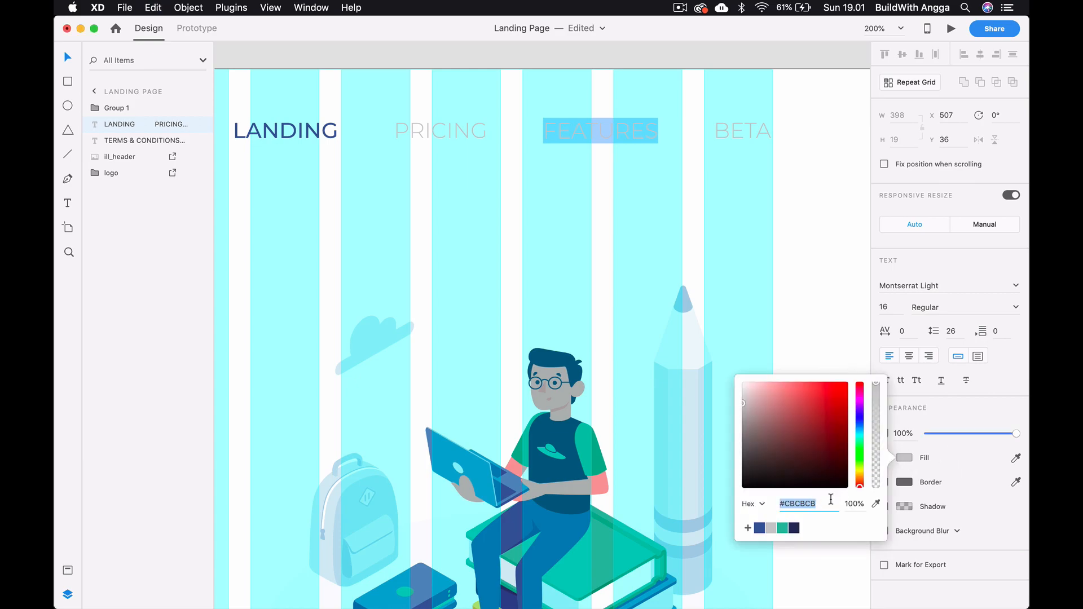
pyautogui.press('super+Tab')
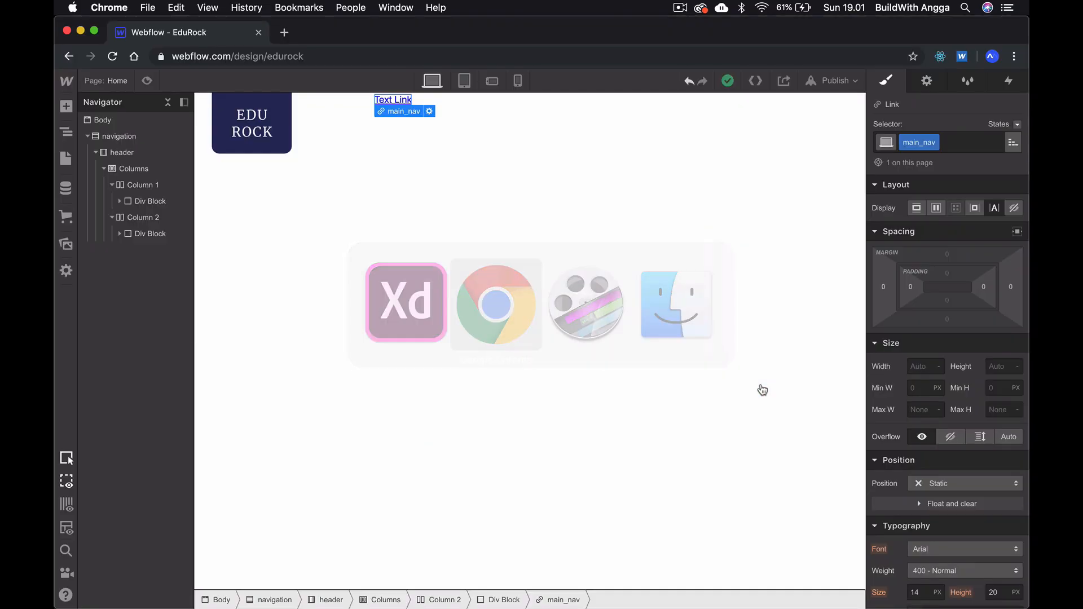
# - Set the main_nav link's text colour to #cbcbcb in Webflow
pyautogui.click(417, 185)
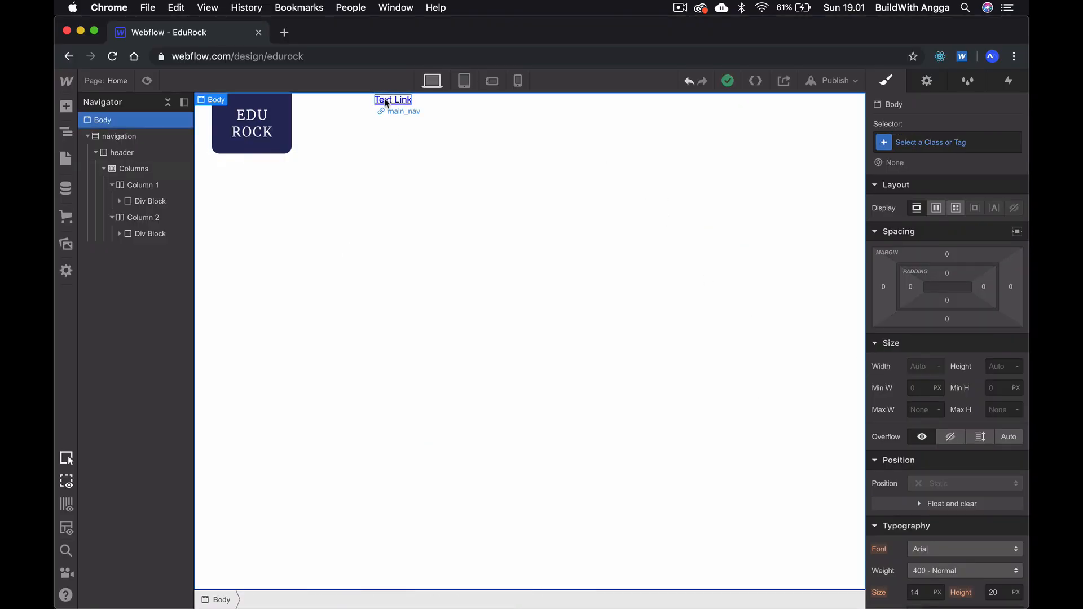
pyautogui.click(385, 101)
pyautogui.scroll(-1, 922, 459)
pyautogui.scroll(-5, 922, 459)
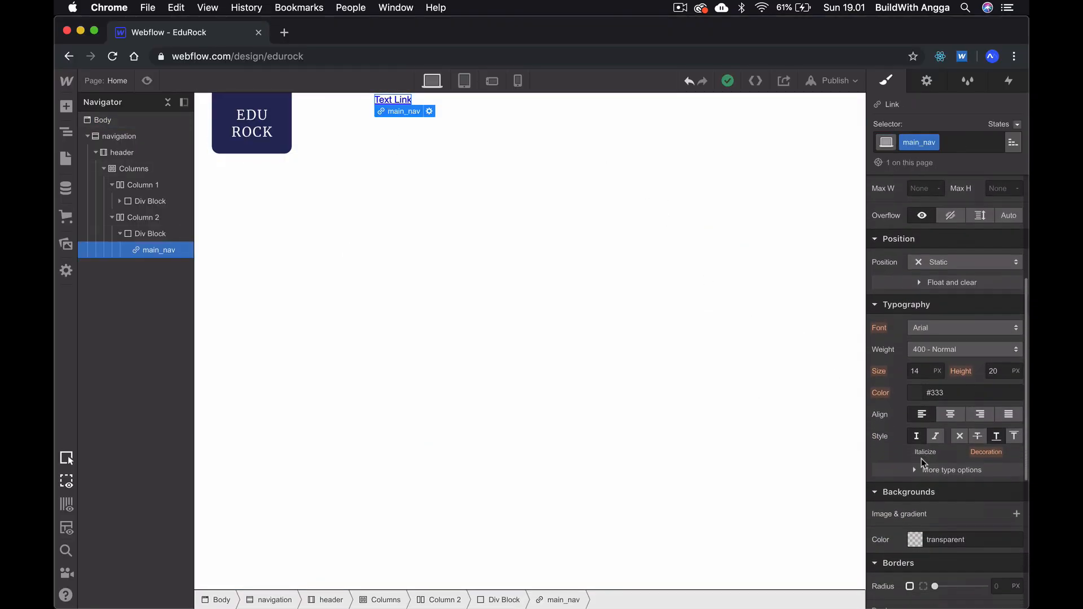
pyautogui.doubleClick(945, 305)
pyautogui.write('cbcbcb')
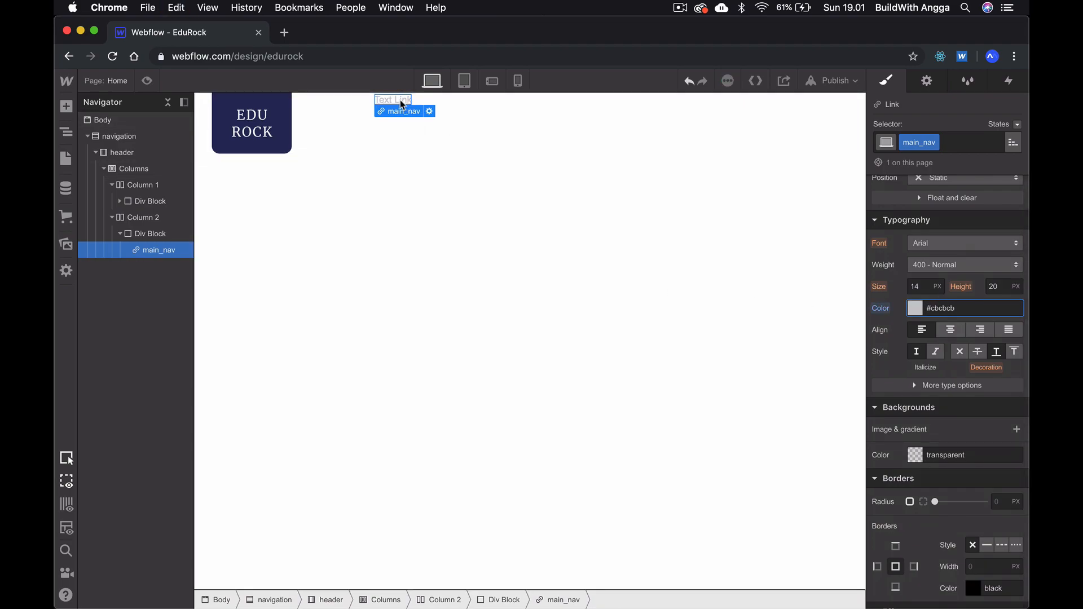
# - Match the main_nav link's typography to the XD menu: Montserrat, weight 300 - Light, size 16 px
pyautogui.click(956, 242)
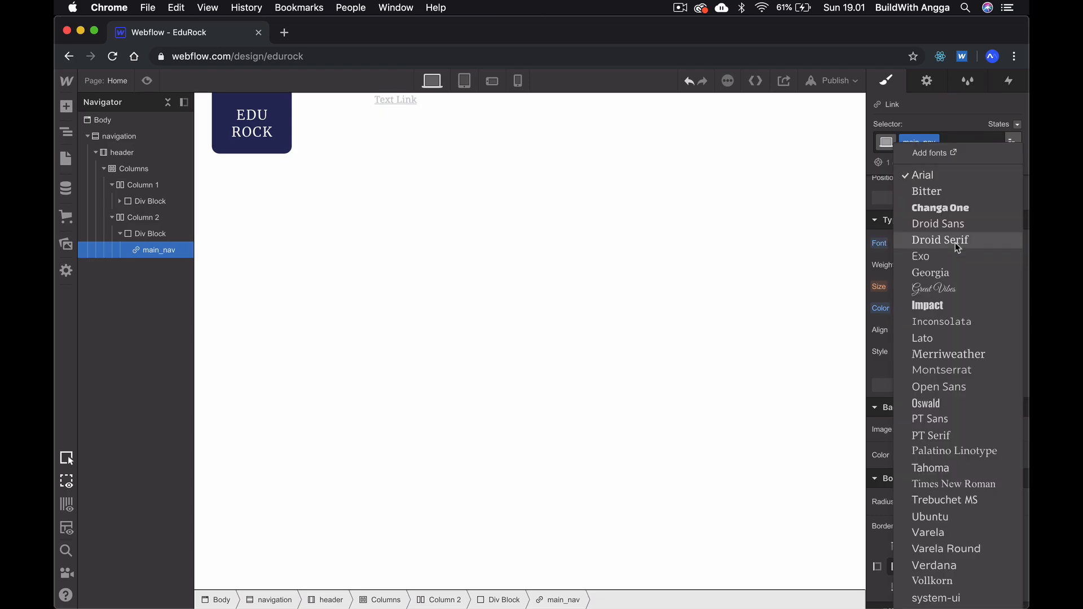
pyautogui.click(939, 369)
pyautogui.press('super+Tab')
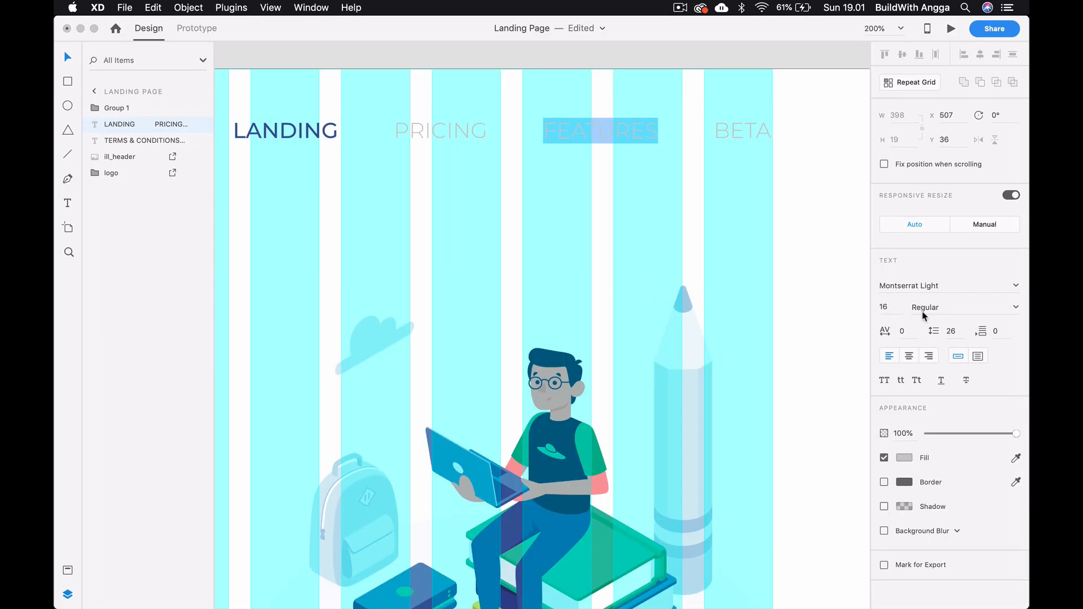
pyautogui.press('super+Tab')
pyautogui.press('super+Tab')
pyautogui.press('super+Tab')
pyautogui.click(976, 263)
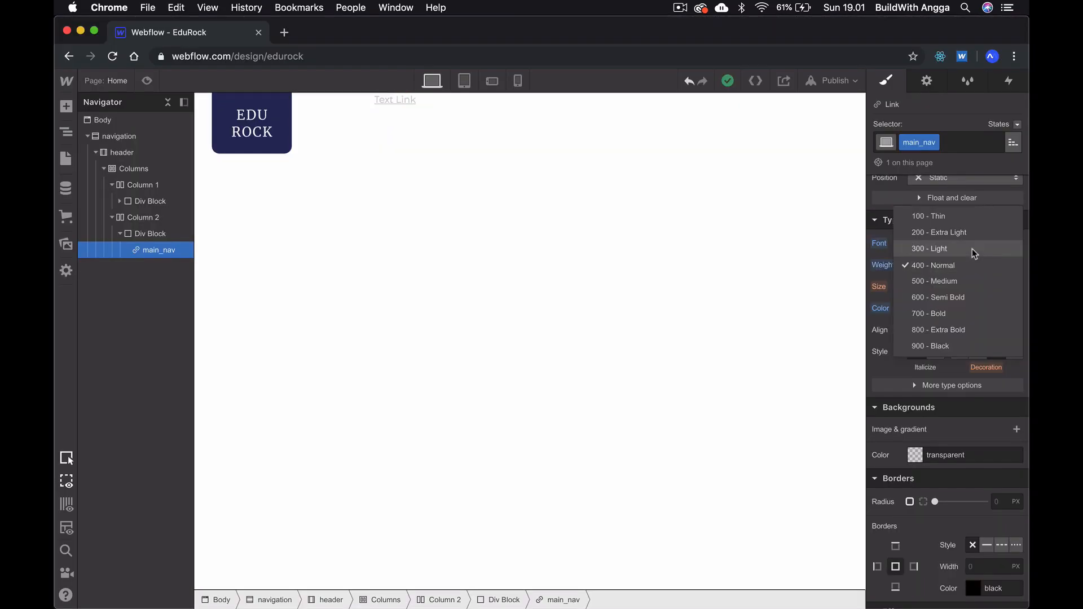
pyautogui.click(973, 248)
pyautogui.click(925, 286)
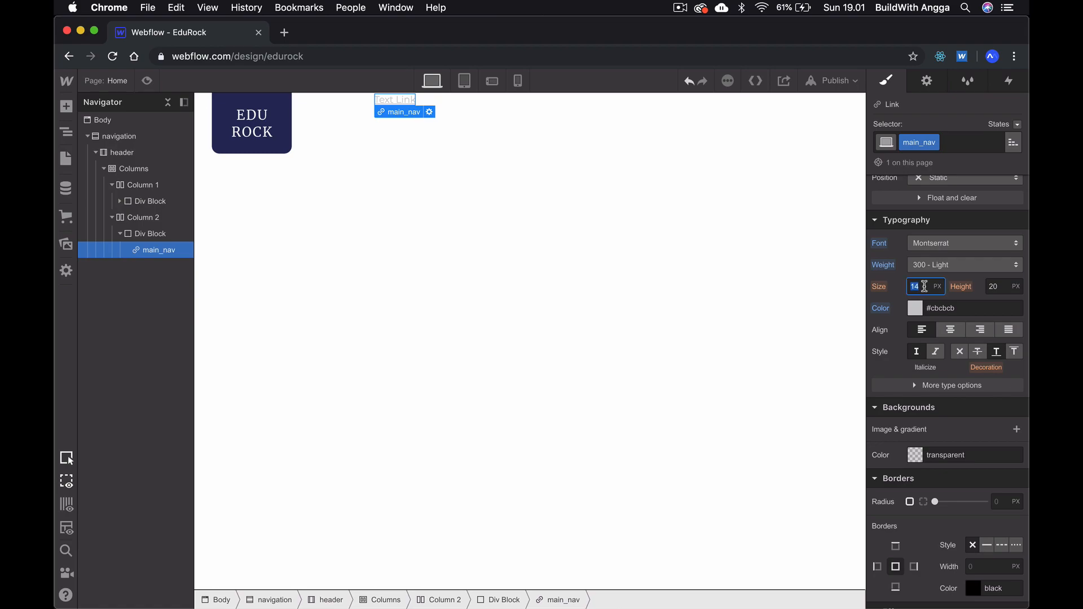
pyautogui.write('16')
pyautogui.press('Return')
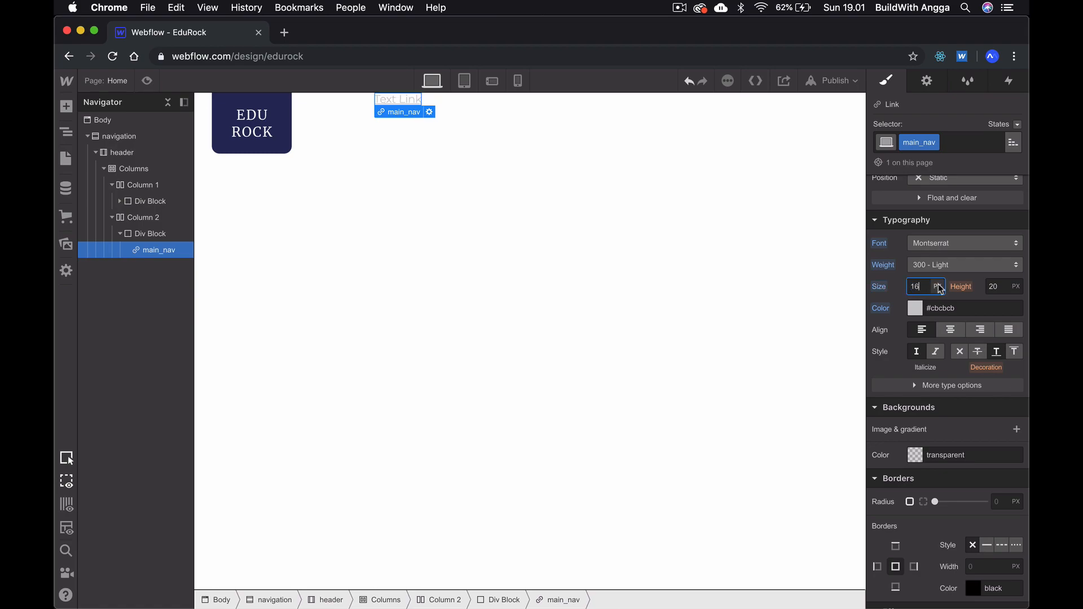
# - Replace the placeholder text of the main_nav link with LANDING
pyautogui.doubleClick(387, 99)
pyautogui.press('super+a')
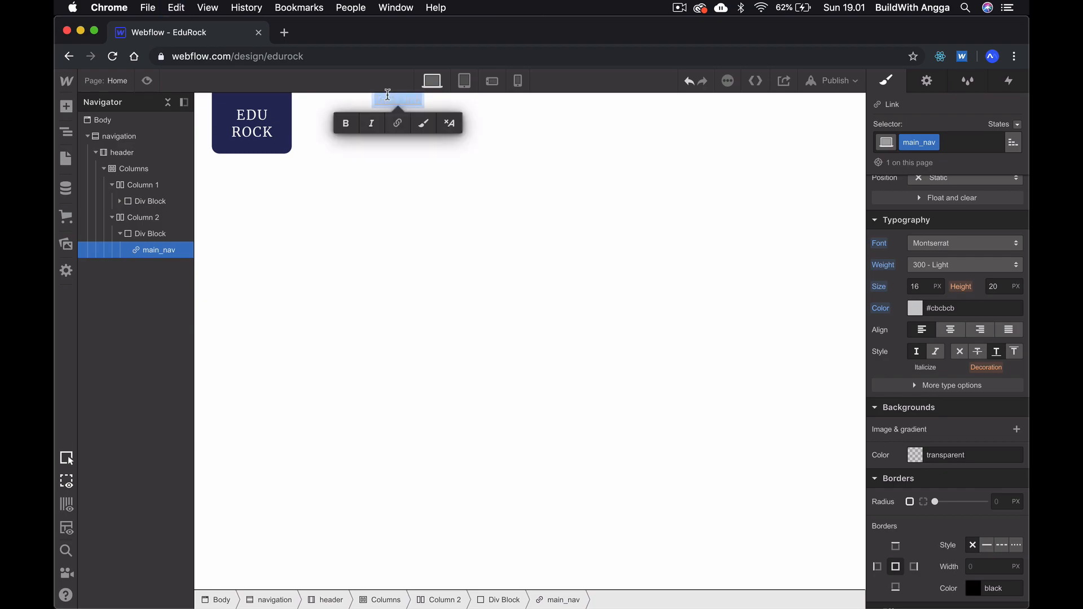
pyautogui.write('LANDING')
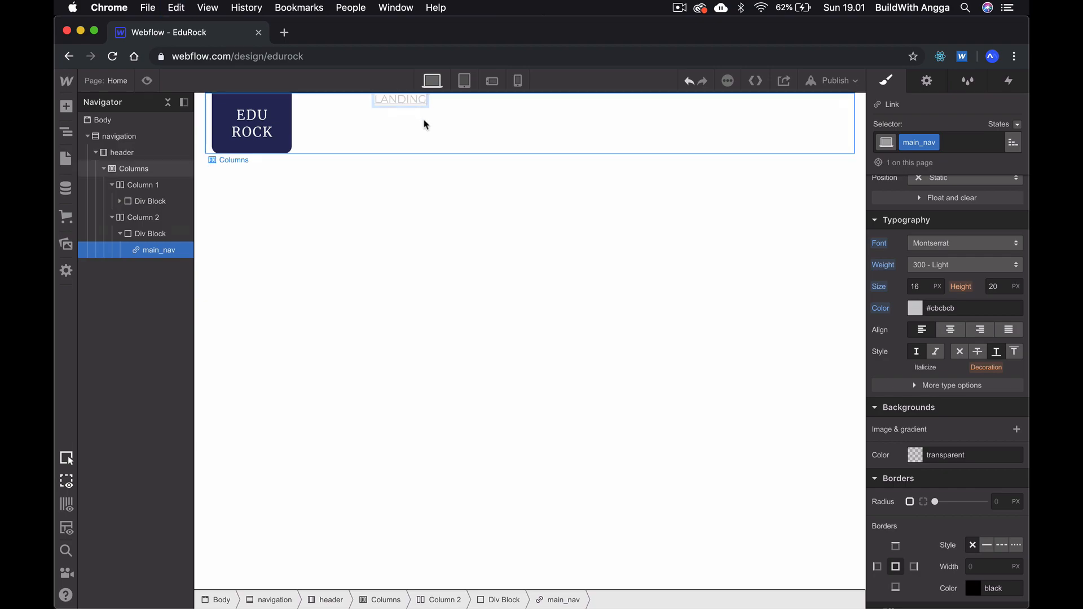
pyautogui.press('Escape')
pyautogui.click(408, 181)
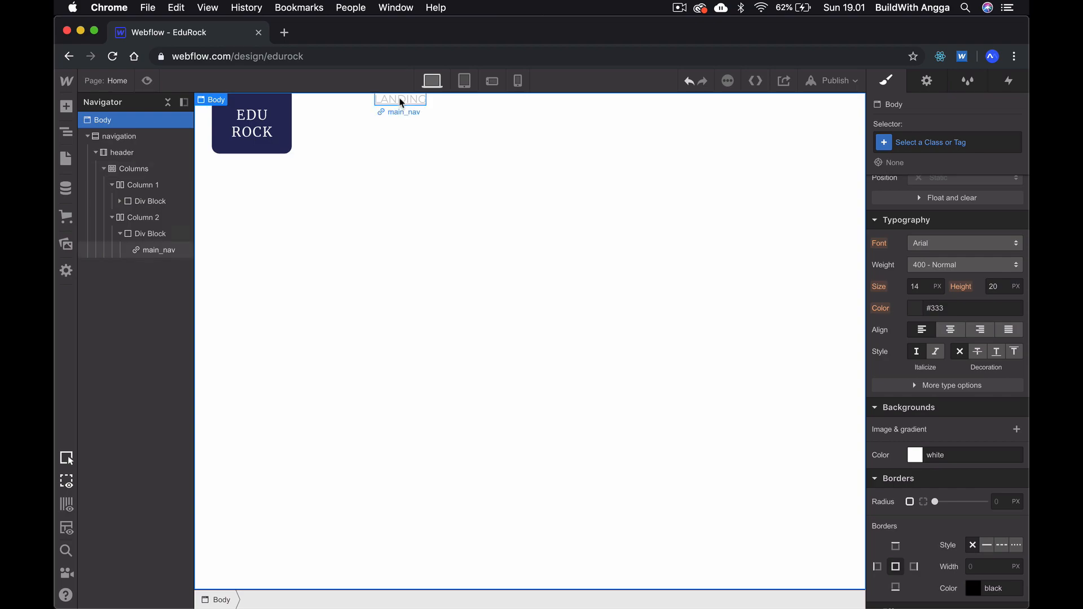
# - Remove the underline decoration from the LANDING link
pyautogui.click(403, 100)
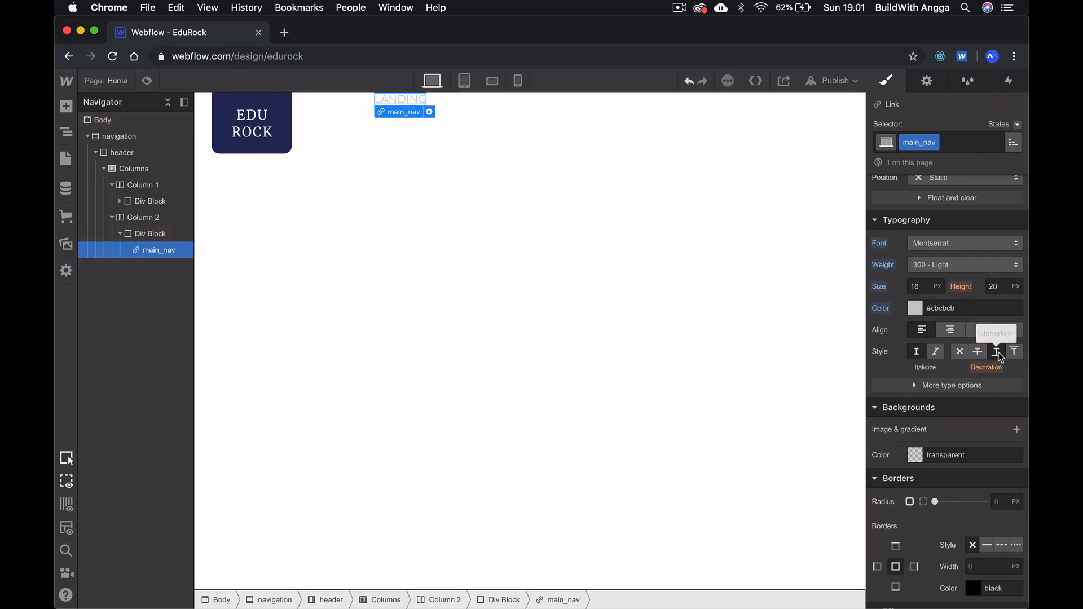
pyautogui.click(963, 354)
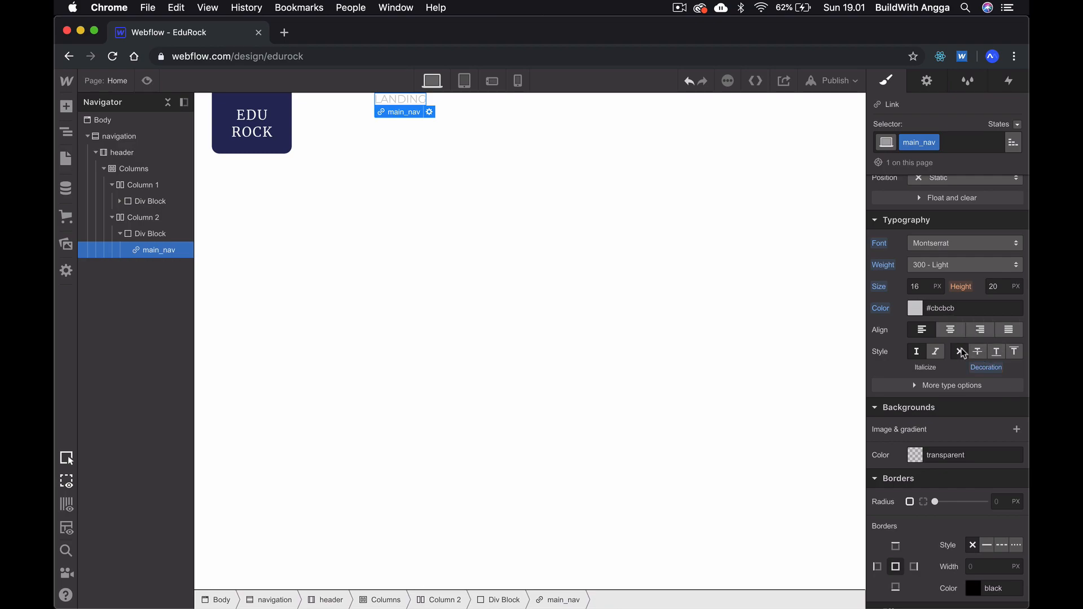
pyautogui.click(592, 308)
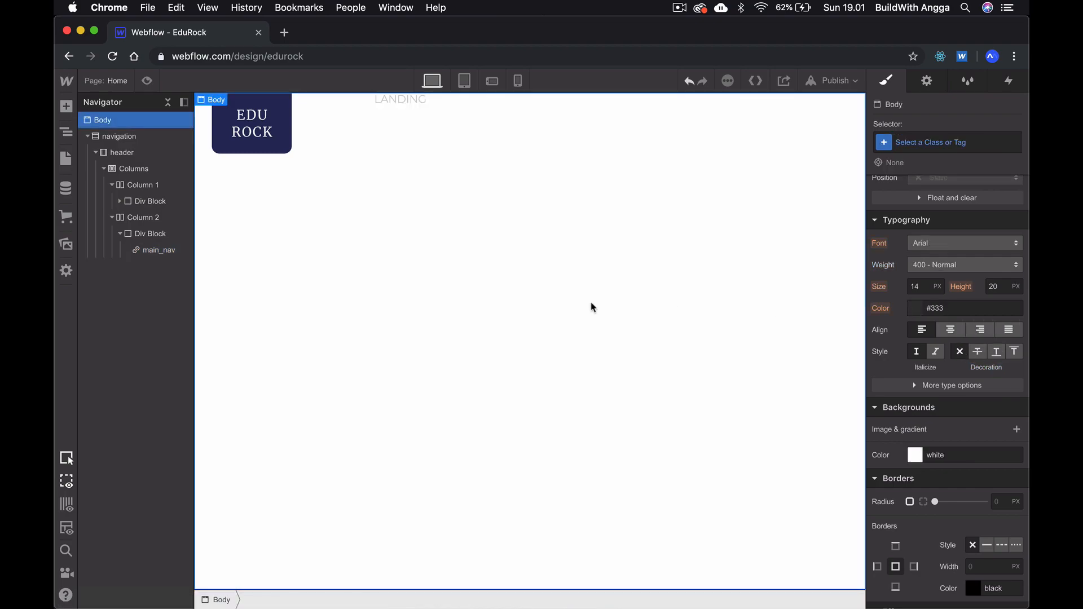
# - Review the menu items in Adobe XD and paste three copies of the LANDING link in the second column's Div Block
pyautogui.click(422, 100)
pyautogui.press('super+Tab')
pyautogui.click(460, 84)
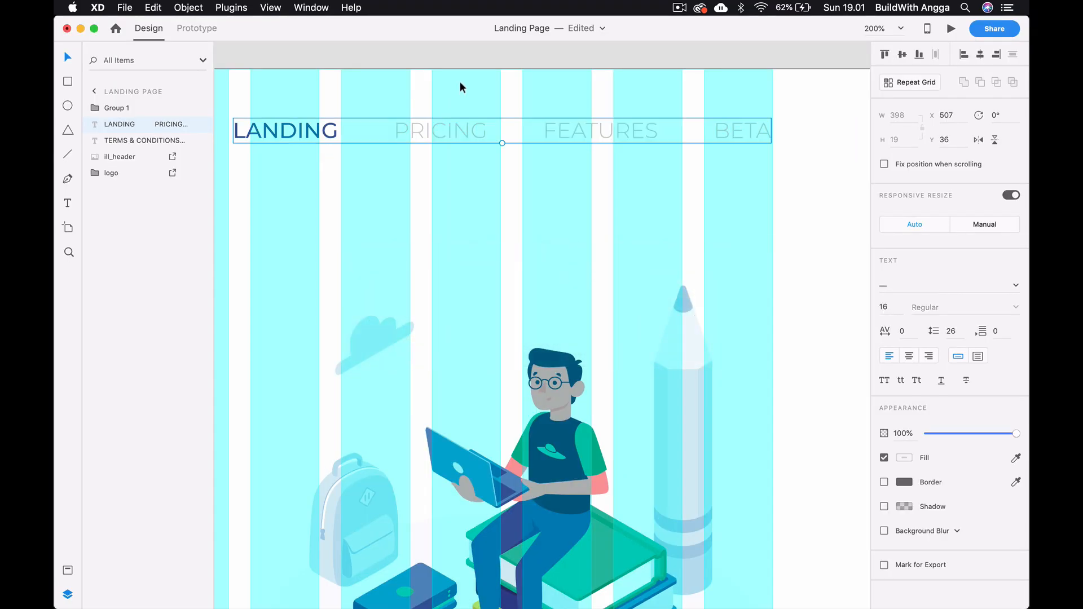
pyautogui.scroll(-1, 460, 83)
pyautogui.scroll(2, 460, 84)
pyautogui.hscroll(-1, 460, 83)
pyautogui.press('super+Tab')
pyautogui.click(451, 167)
pyautogui.click(400, 101)
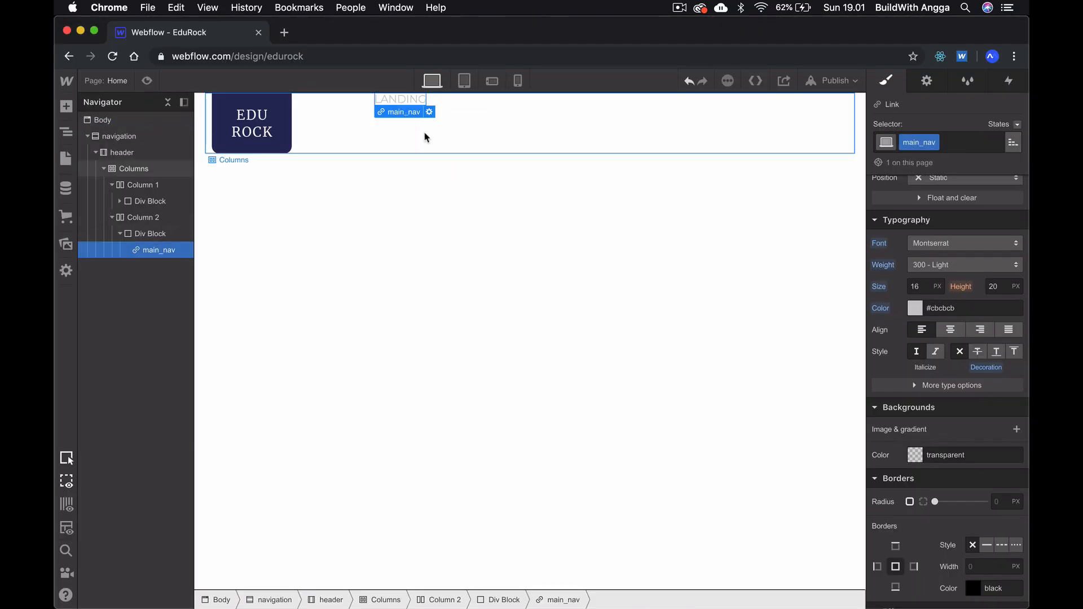
pyautogui.press('super+v')
pyautogui.press('super+v')
pyautogui.press('super+v')
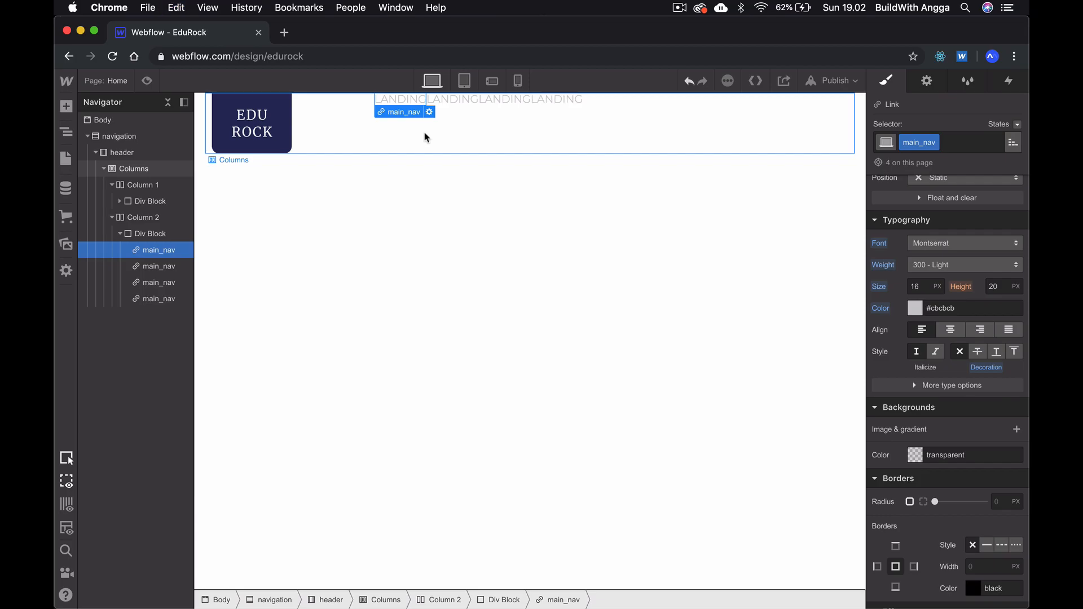
# - Change the second menu link's text to PRICING and the third one's to FEATURES, following the XD design
pyautogui.press('super+Tab')
pyautogui.press('super+Tab')
pyautogui.click(461, 98)
pyautogui.doubleClick(461, 98)
pyautogui.write('PRICING')
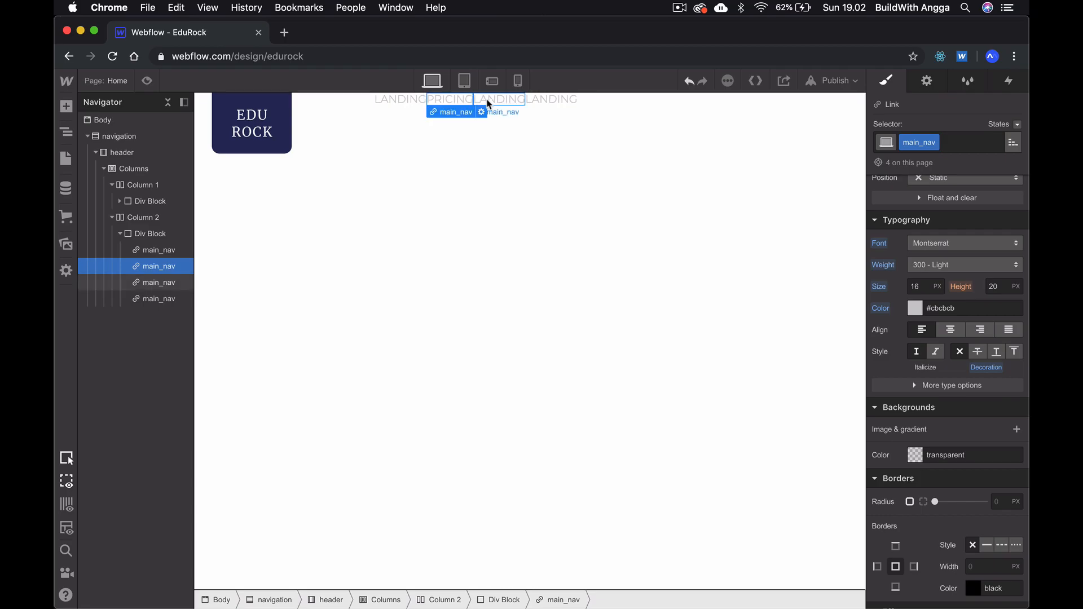
pyautogui.doubleClick(487, 100)
pyautogui.press('super+Tab')
# - Check the last menu item in Adobe XD and change the fourth menu link's text to BETA
pyautogui.press('super+Tab')
pyautogui.write('FEATURES')
pyautogui.press('super+Tab')
pyautogui.press('super+Tab')
pyautogui.click(550, 101)
pyautogui.doubleClick(550, 101)
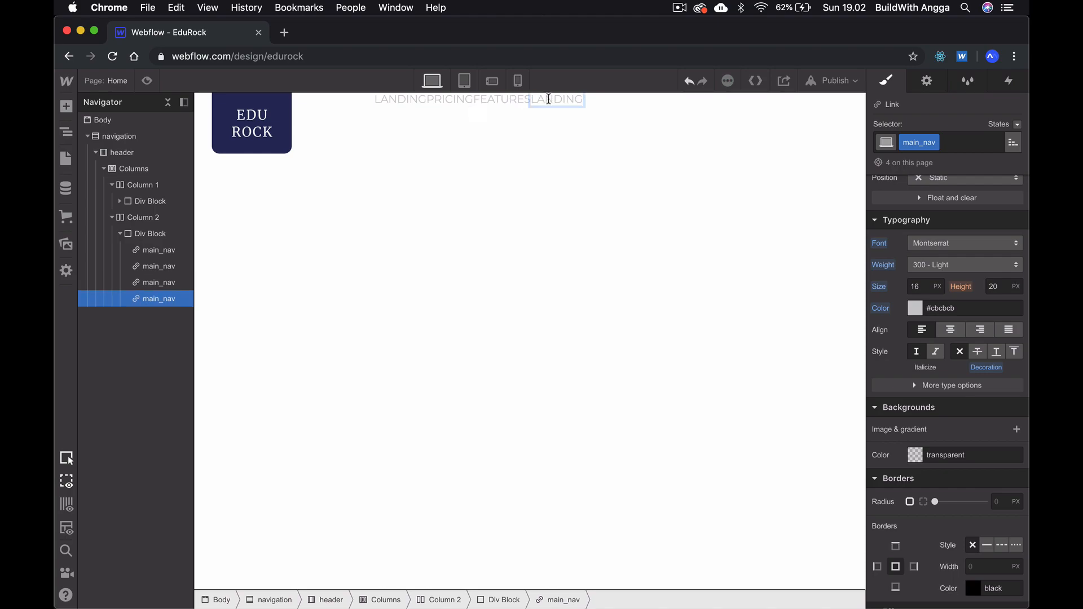
pyautogui.doubleClick(548, 99)
pyautogui.write('BETA')
pyautogui.press('Escape')
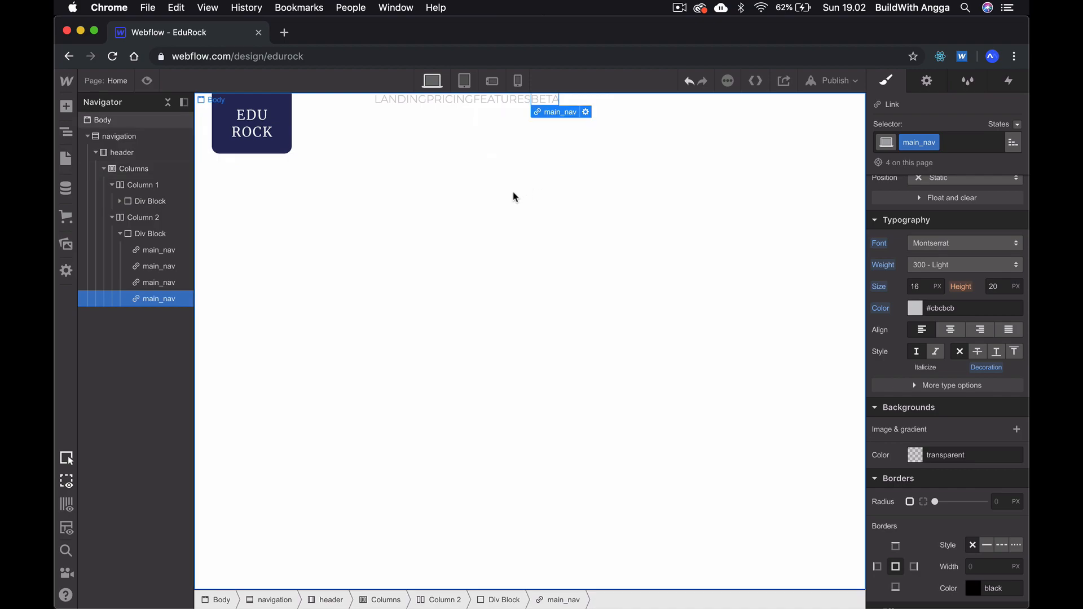
pyautogui.click(515, 197)
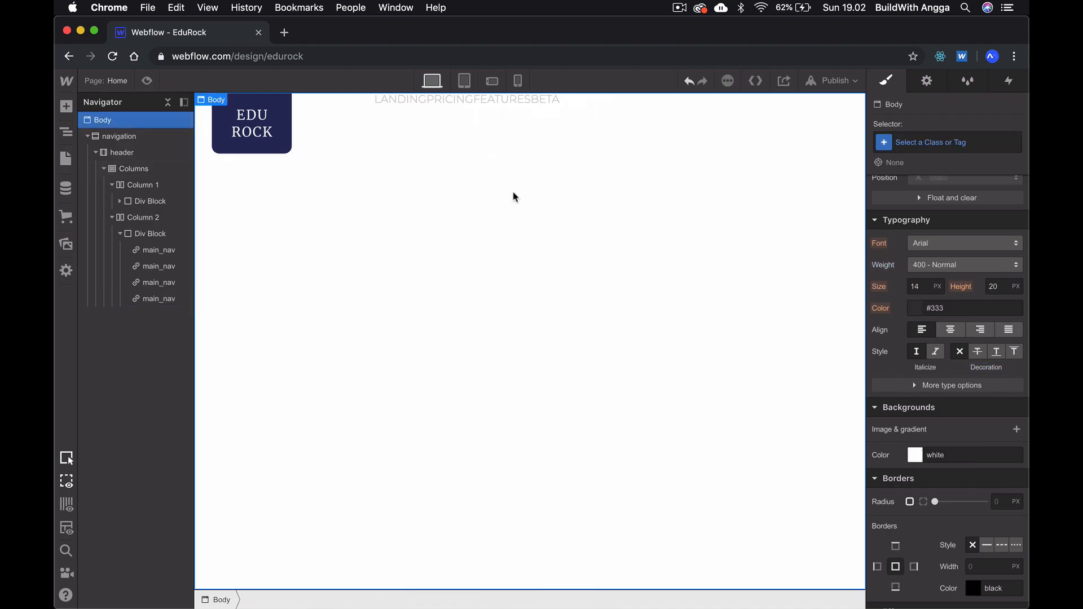
# - Set the display of the second column's Div Block containing the menu links to Flex
pyautogui.click(491, 123)
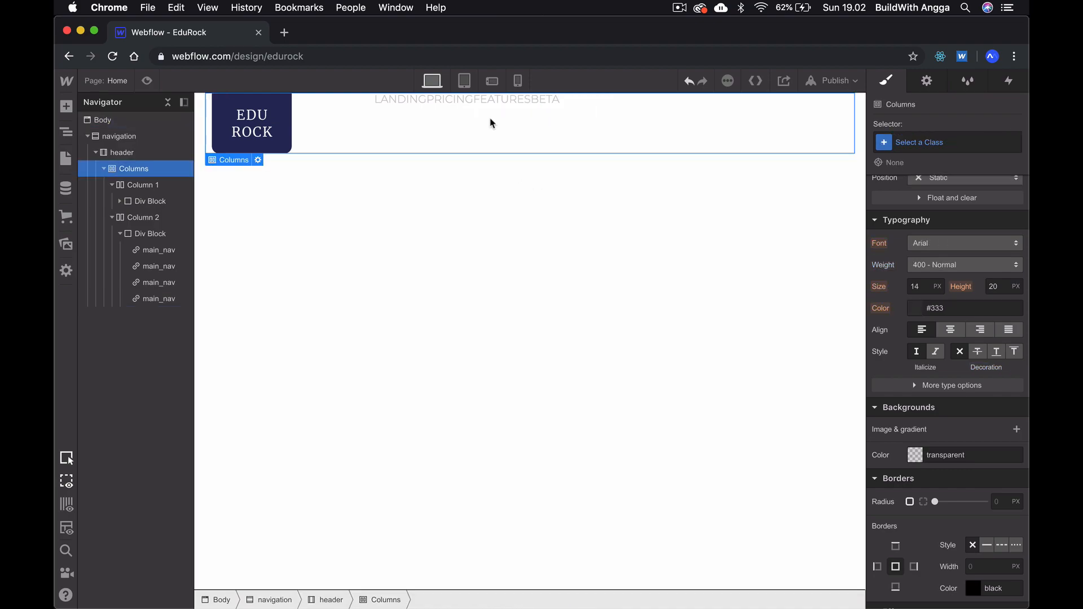
pyautogui.click(134, 201)
pyautogui.click(133, 236)
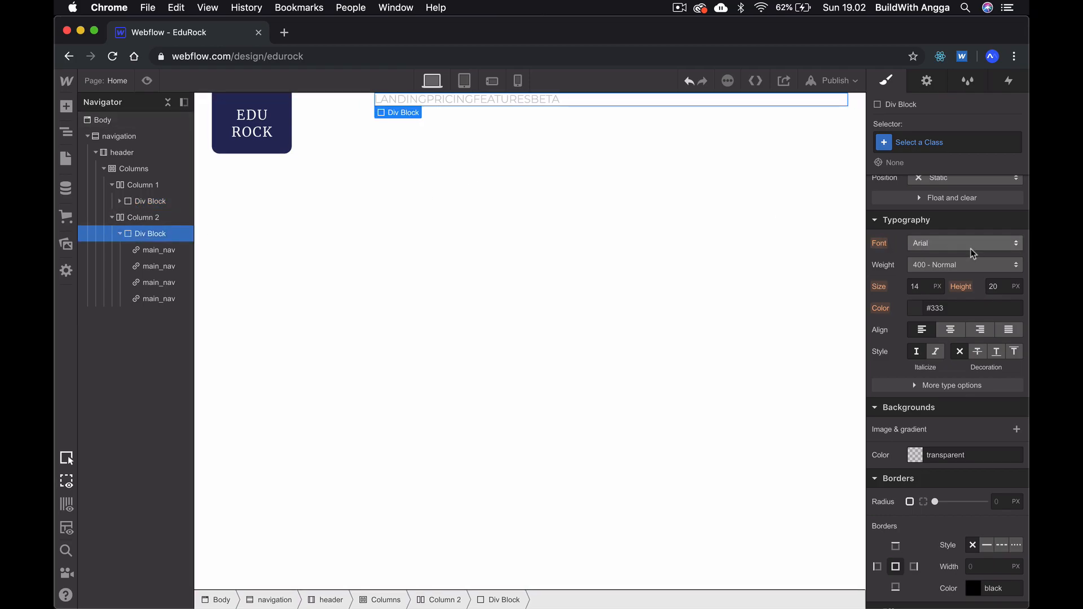
pyautogui.scroll(5, 970, 248)
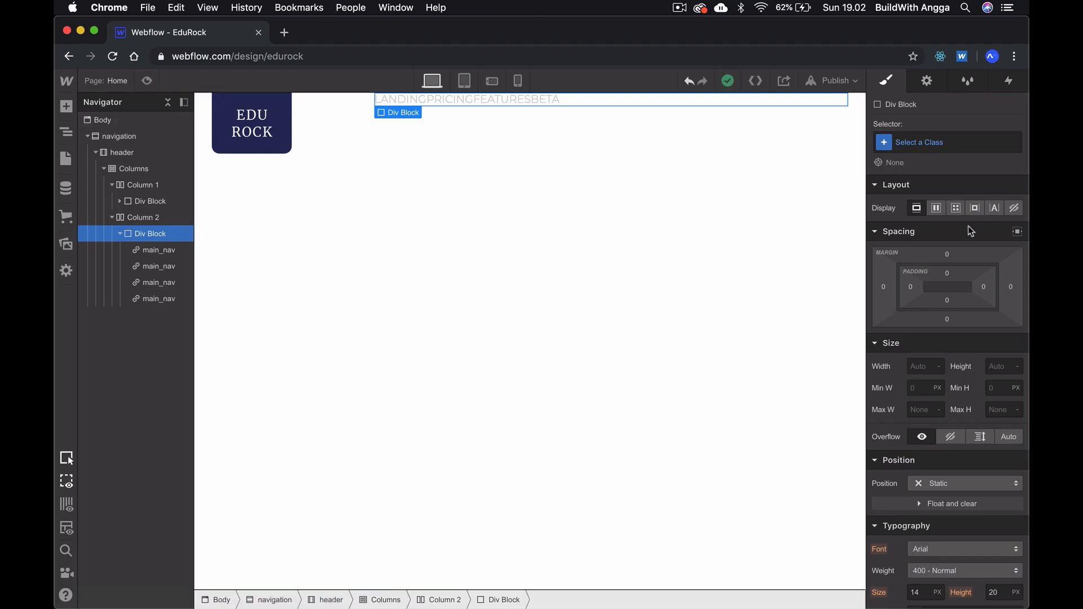
pyautogui.click(937, 209)
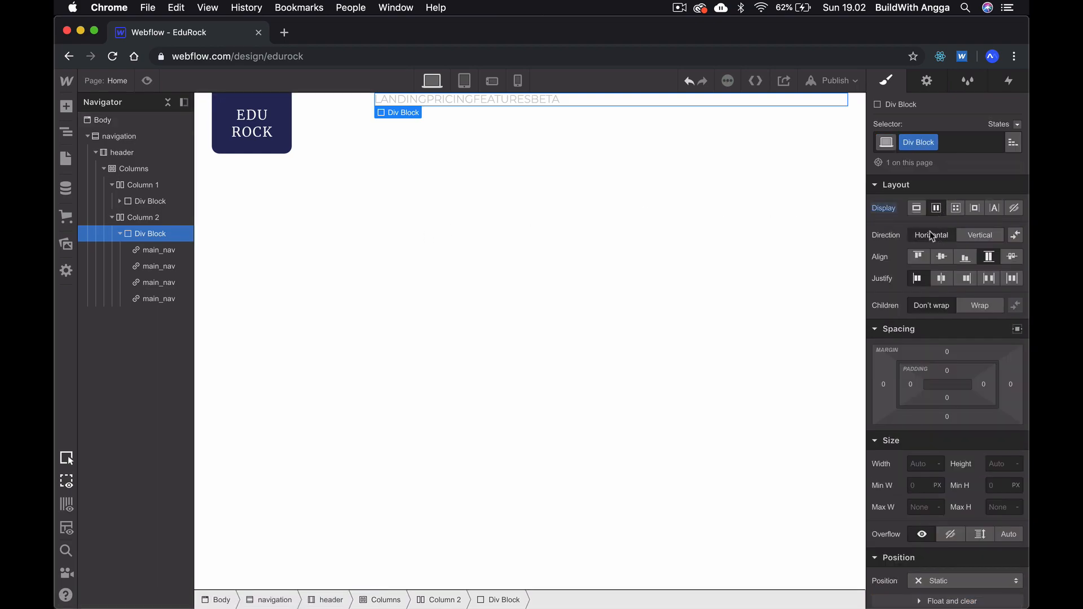
# - Center-align the links in the second column's Div Block and justify them with space around, comparing the spacing with the XD design
pyautogui.click(939, 259)
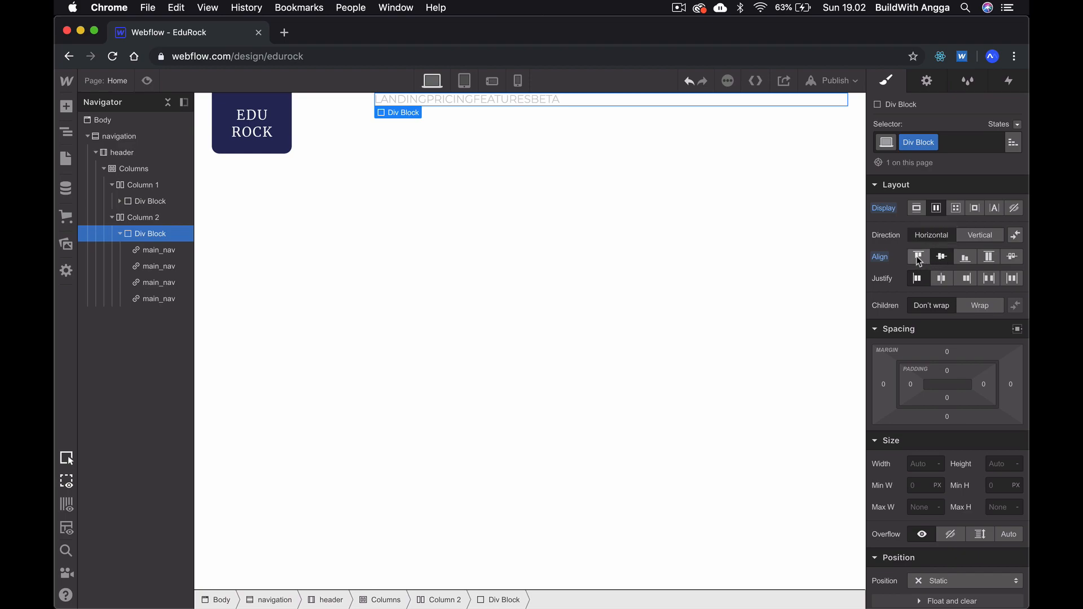
pyautogui.click(987, 280)
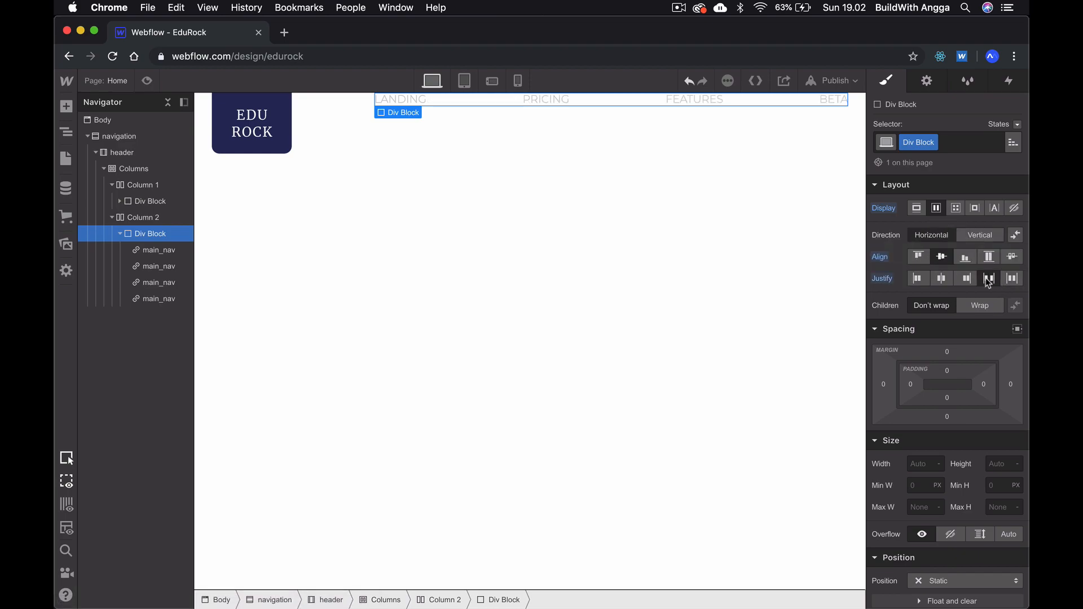
pyautogui.click(1014, 280)
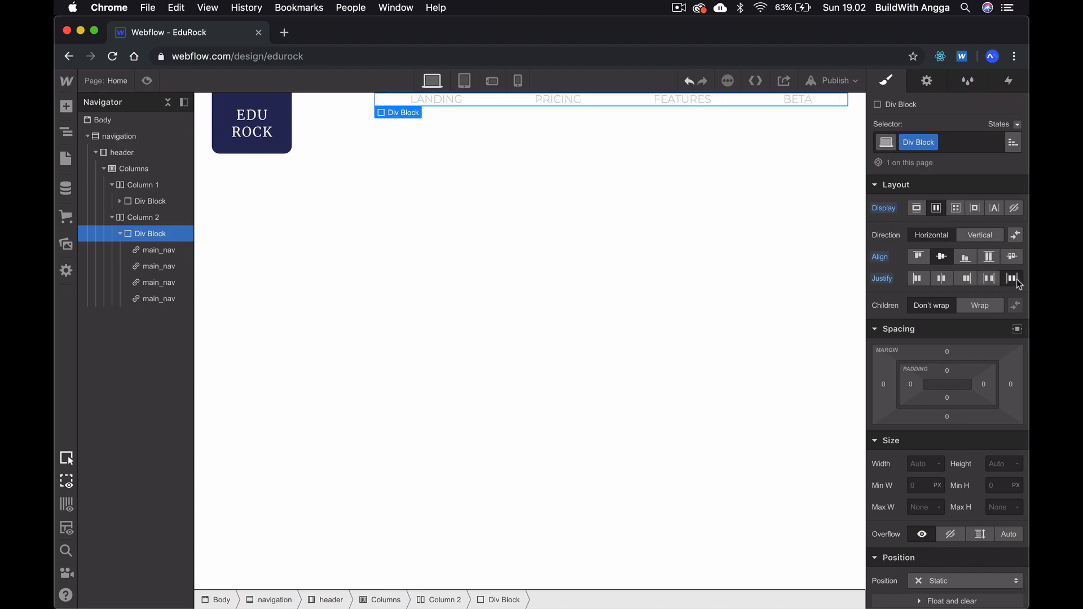
pyautogui.press('super+Tab')
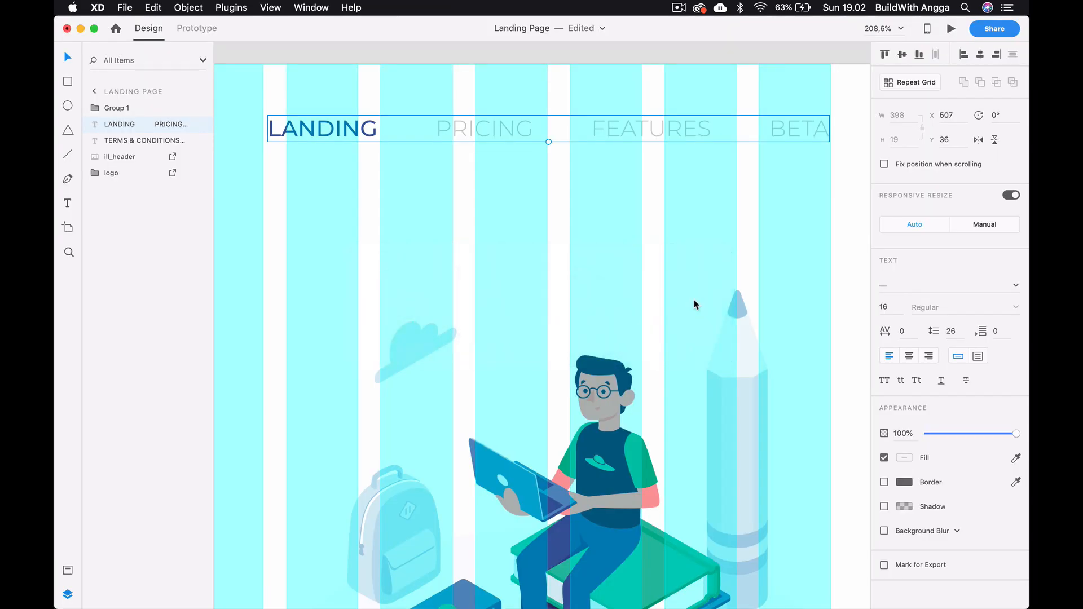
pyautogui.press('super+Tab')
pyautogui.click(654, 282)
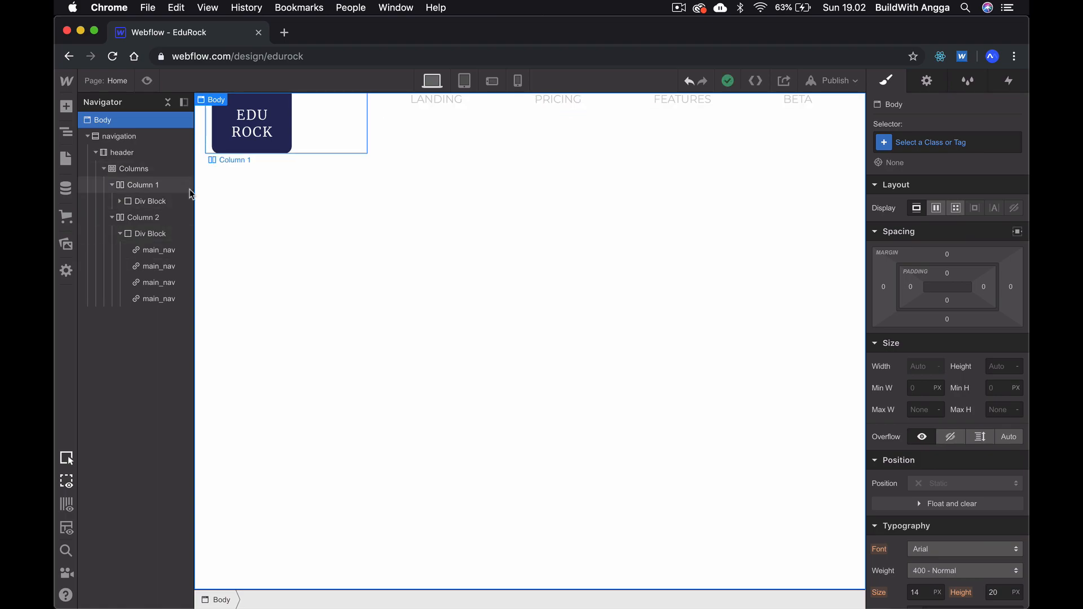
# - Set the height of the second column's Div Block containing the menu links to 90 px
pyautogui.click(137, 239)
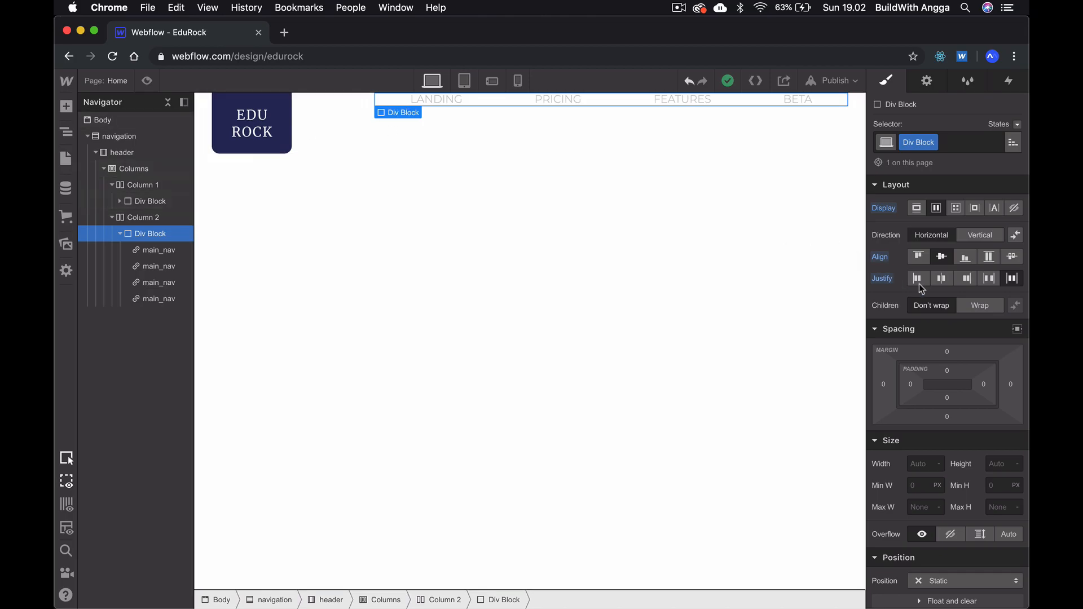
pyautogui.click(287, 149)
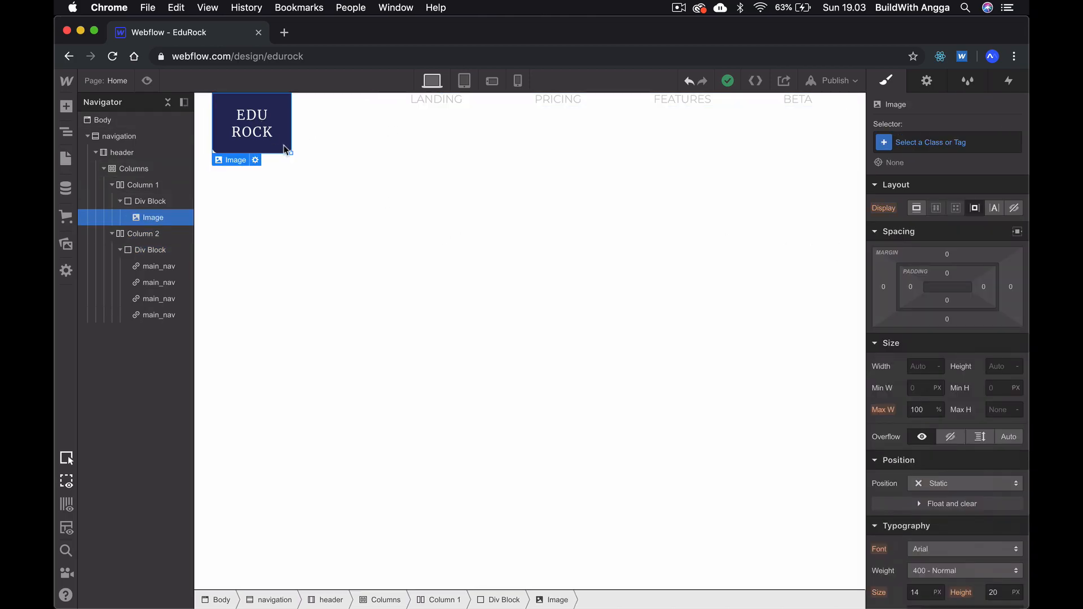
pyautogui.click(435, 102)
pyautogui.click(168, 249)
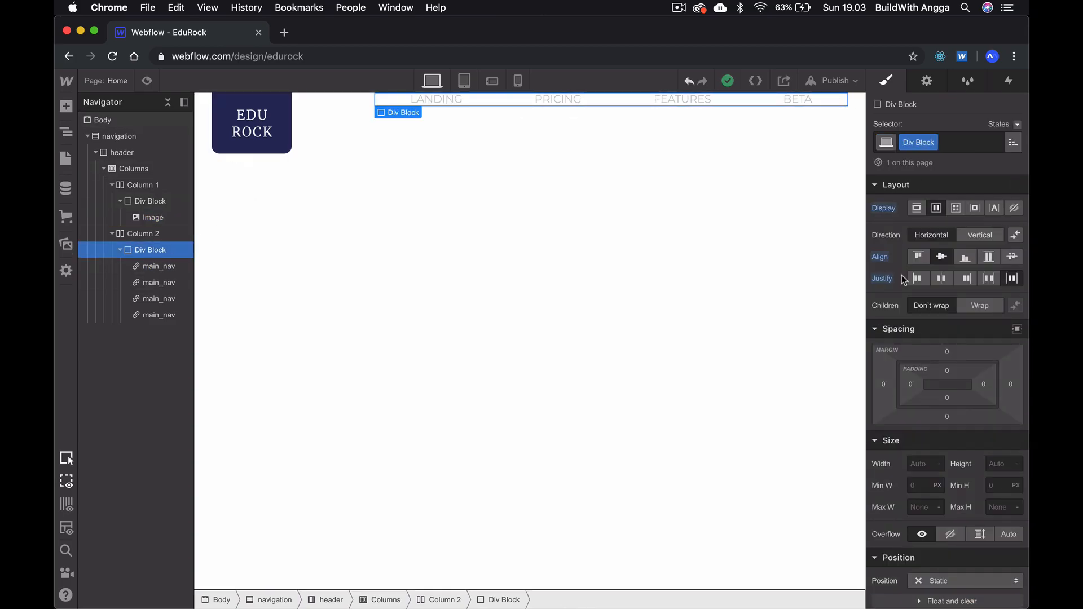
pyautogui.scroll(-1, 939, 343)
pyautogui.click(999, 341)
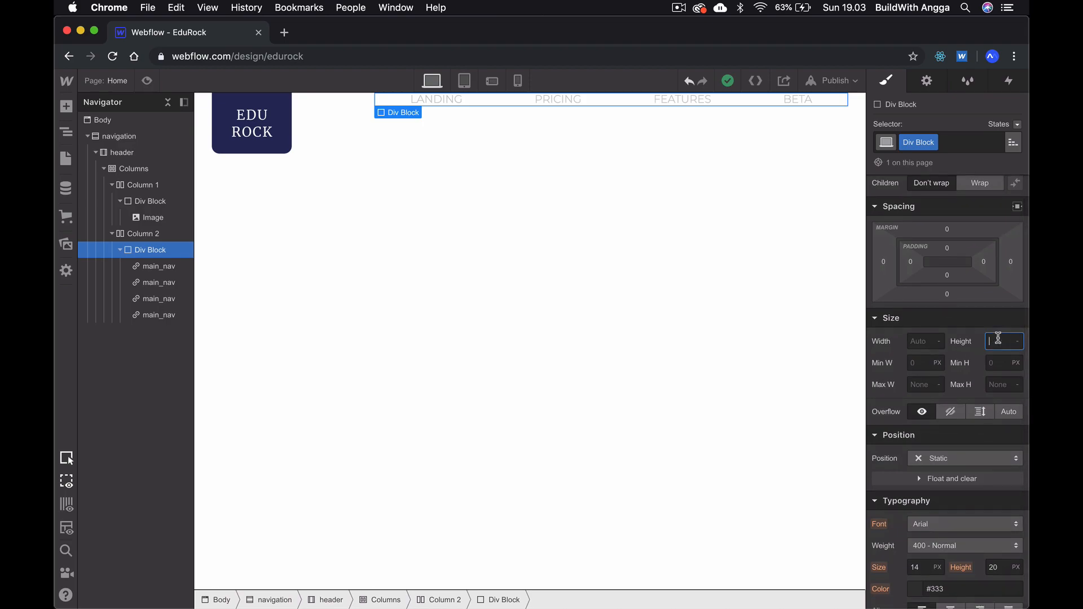
pyautogui.write('90')
pyautogui.press('Return')
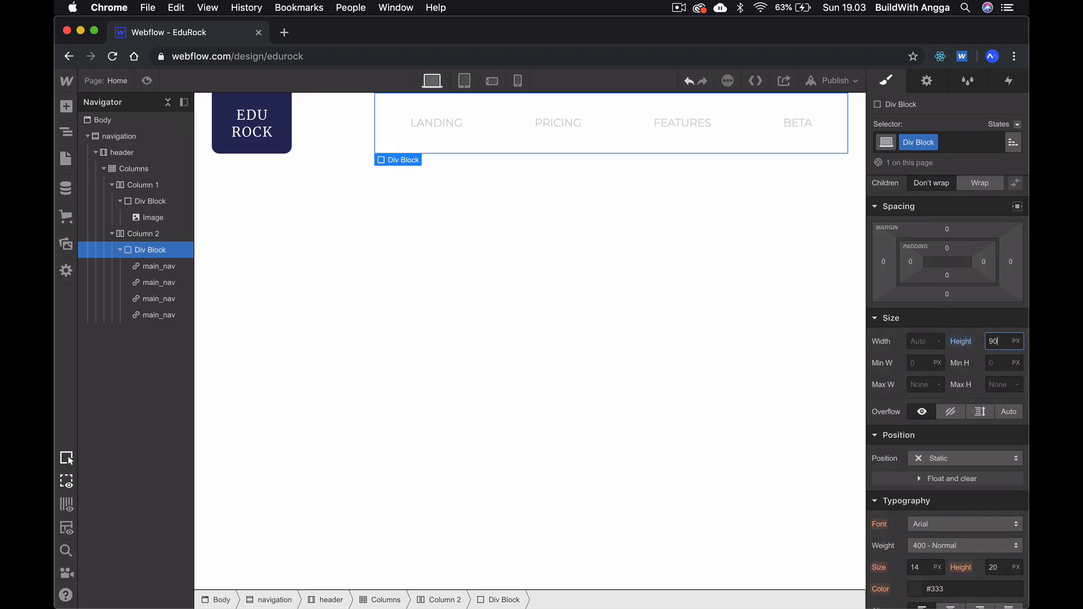
pyautogui.click(706, 363)
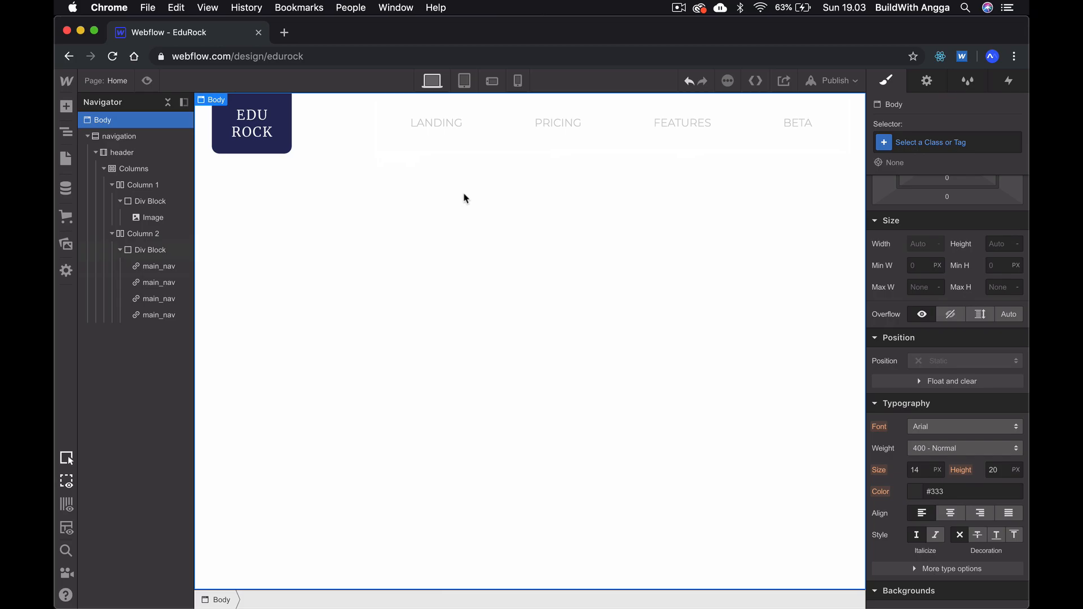
# - Duplicate the main_nav class on the LANDING link under the default name main_nav Copy
pyautogui.click(436, 127)
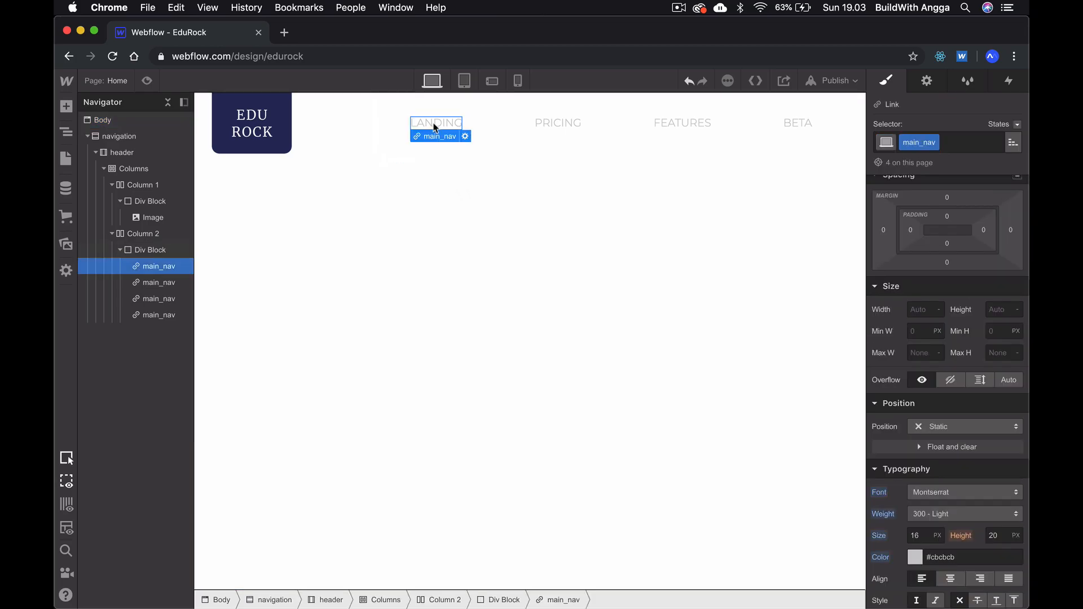
pyautogui.click(935, 143)
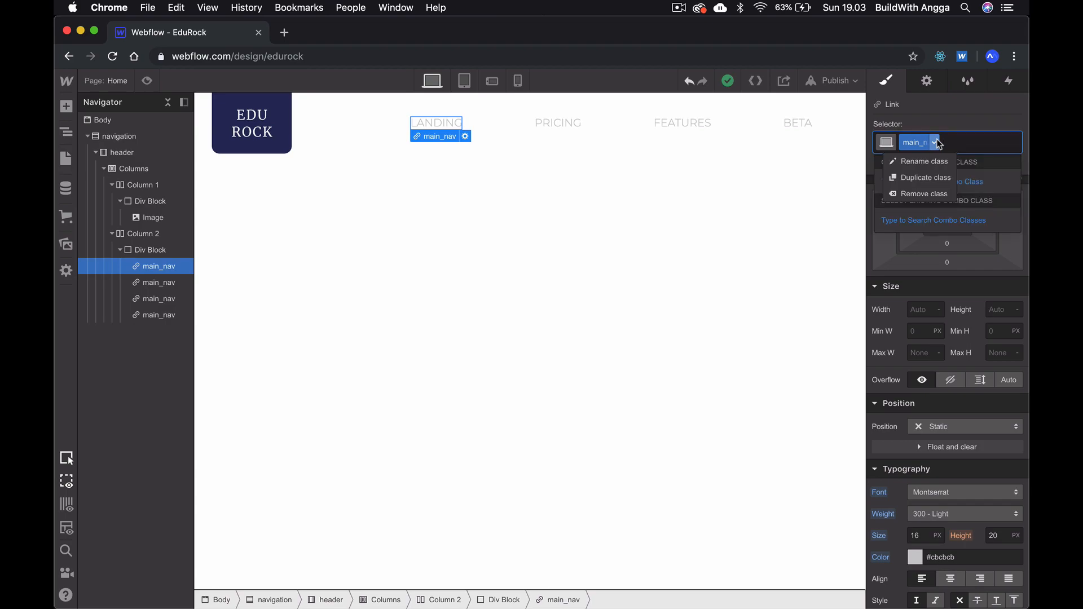
pyautogui.click(923, 178)
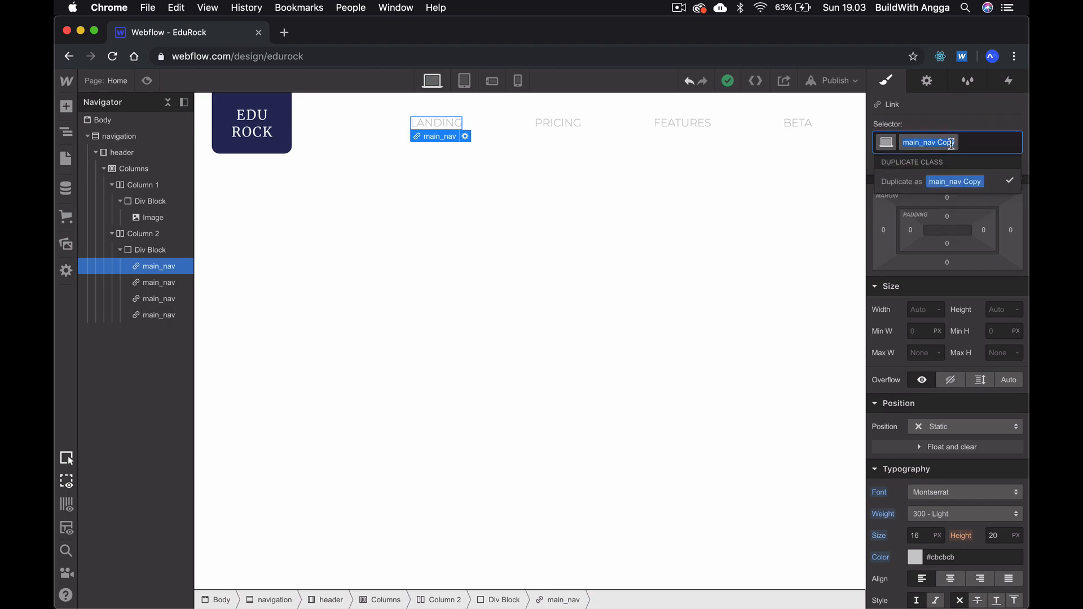
pyautogui.press('Return')
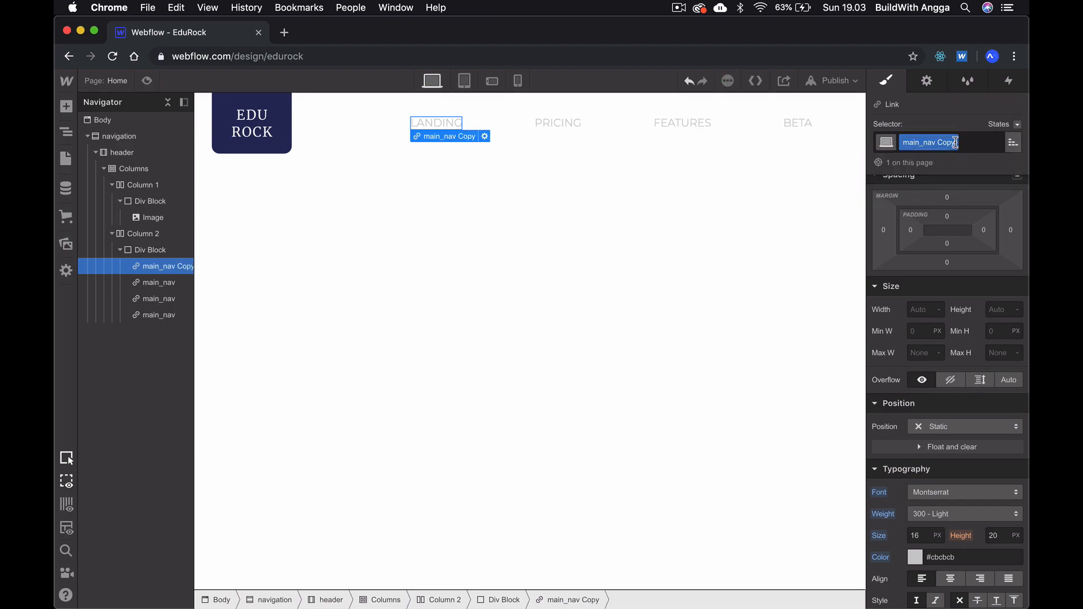
# - Rename the LANDING link's duplicated class to main_nav_active
pyautogui.click(937, 140)
pyautogui.doubleClick(937, 140)
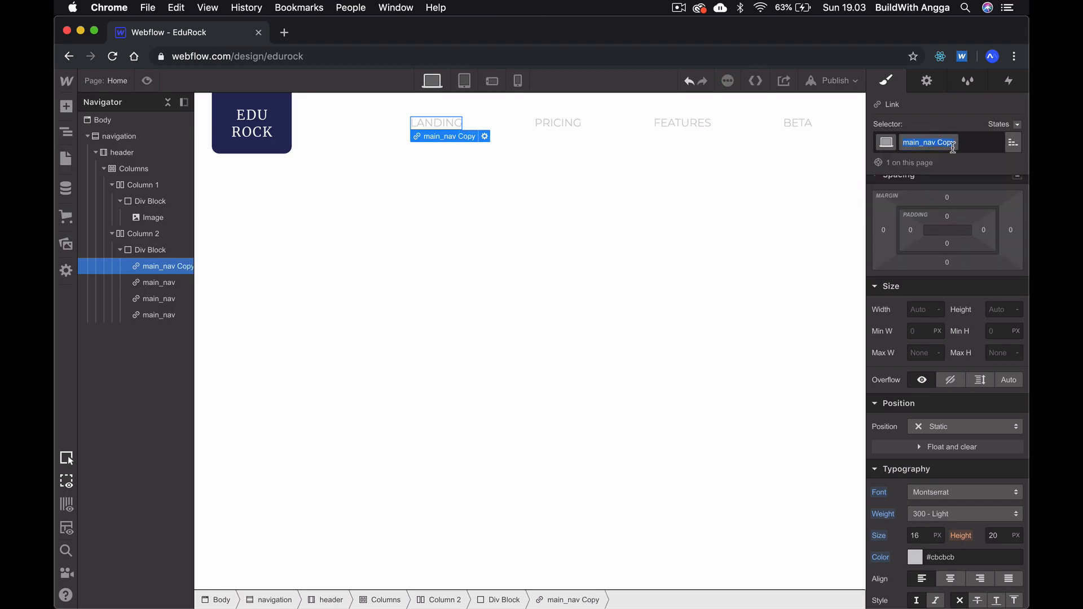
pyautogui.click(952, 144)
pyautogui.press('BackSpace')
pyautogui.press('BackSpace')
pyautogui.press('BackSpace')
pyautogui.press('BackSpace')
pyautogui.press('BackSpace')
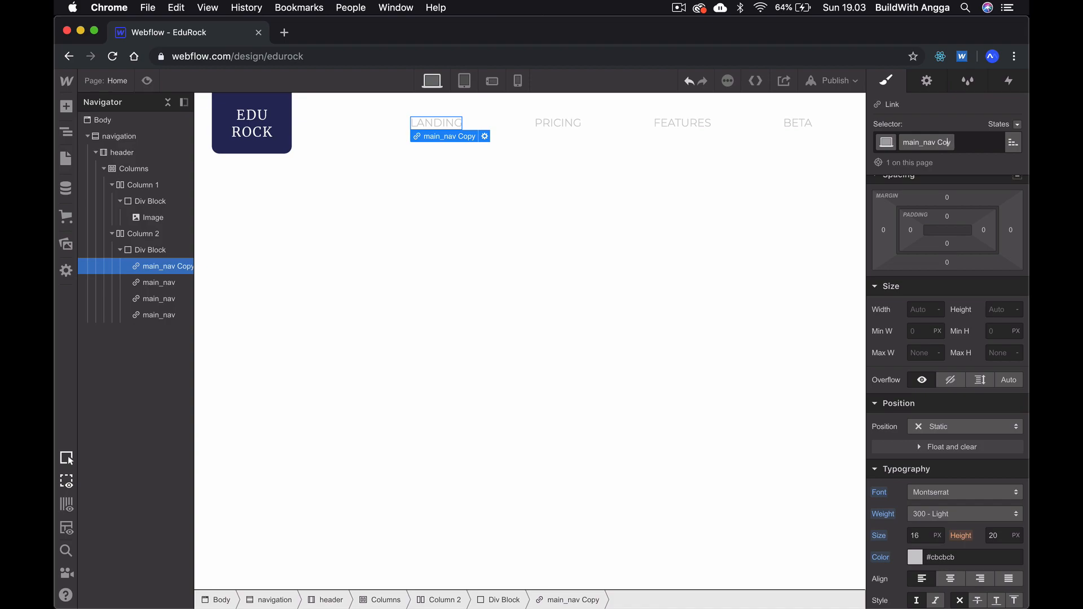
pyautogui.write('_')
pyautogui.write('ACTIVE')
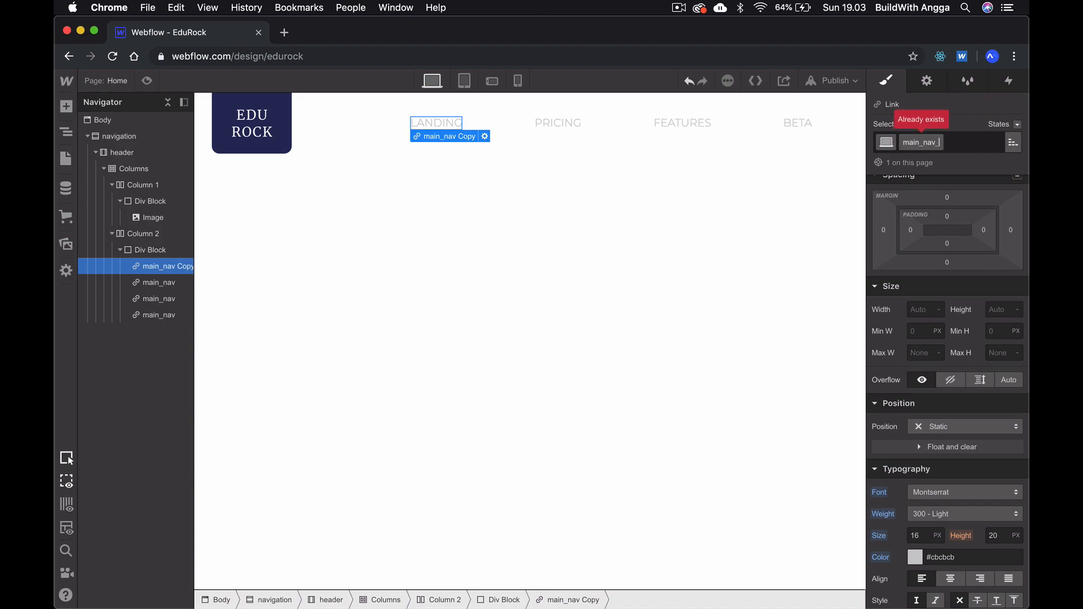
pyautogui.press('BackSpace')
pyautogui.press('BackSpace')
pyautogui.press('BackSpace')
pyautogui.press('BackSpace')
pyautogui.press('BackSpace')
pyautogui.press('BackSpace')
pyautogui.write('active')
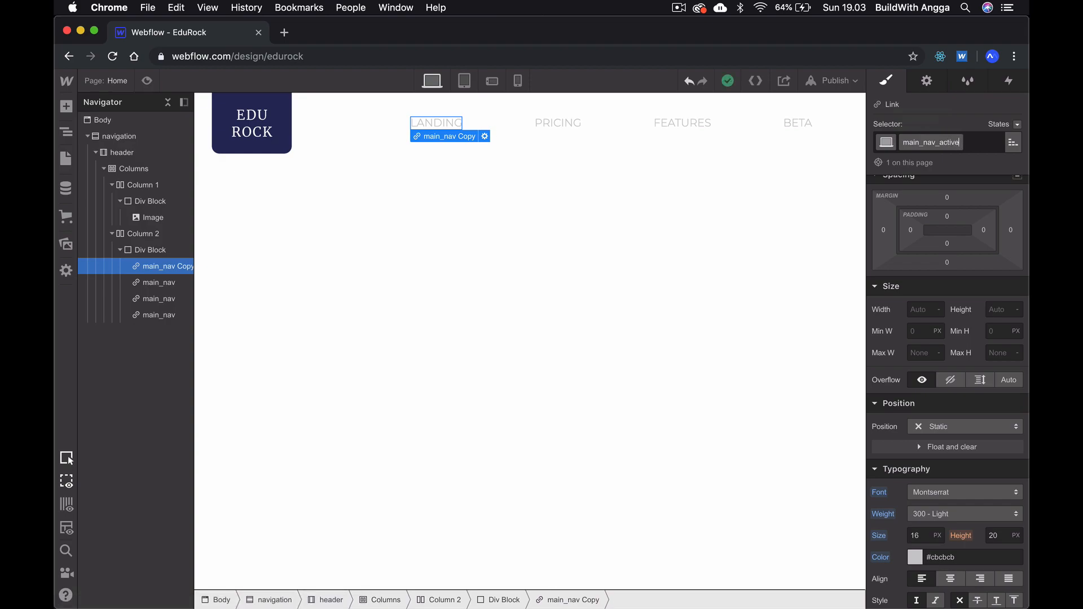
pyautogui.press('Return')
# - Check the LANDING word's font in Adobe XD and copy its fill colour #3E5A99
pyautogui.scroll(-1, 943, 394)
pyautogui.scroll(-5, 943, 393)
pyautogui.press('super+Tab')
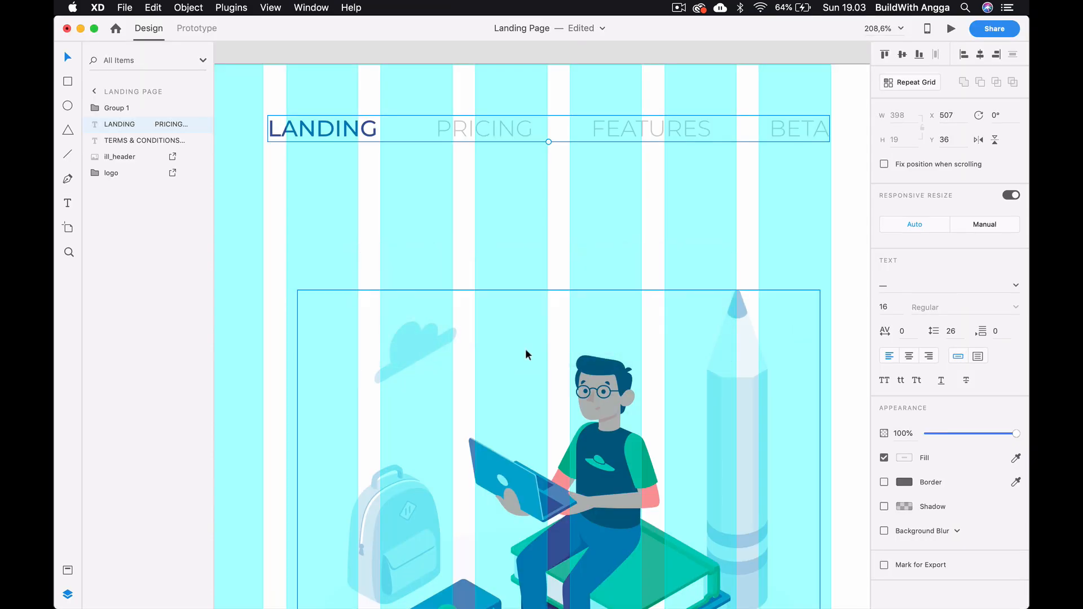
pyautogui.doubleClick(336, 128)
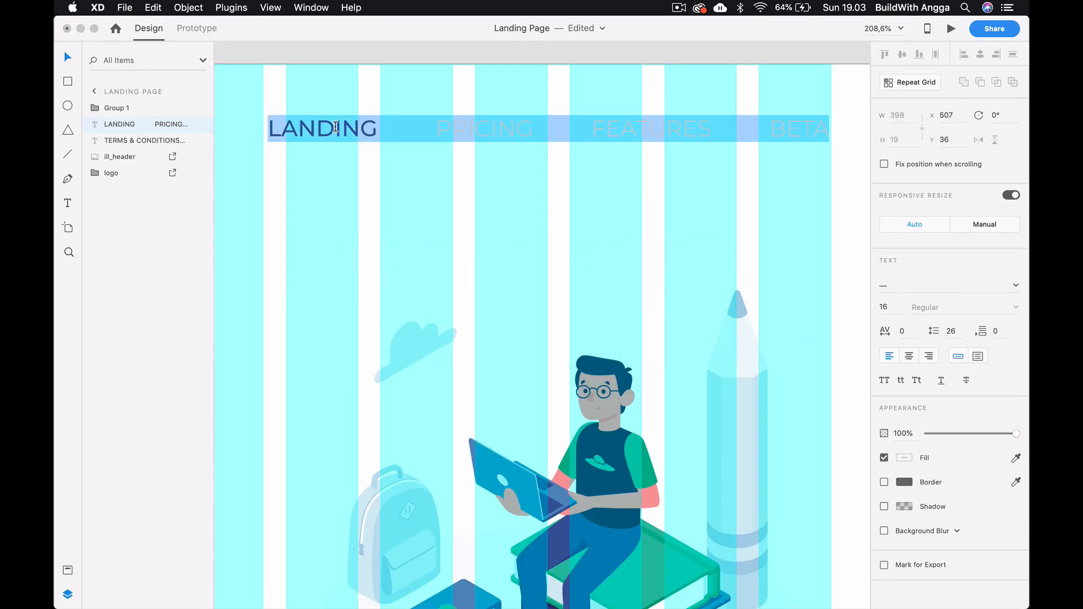
pyautogui.doubleClick(336, 128)
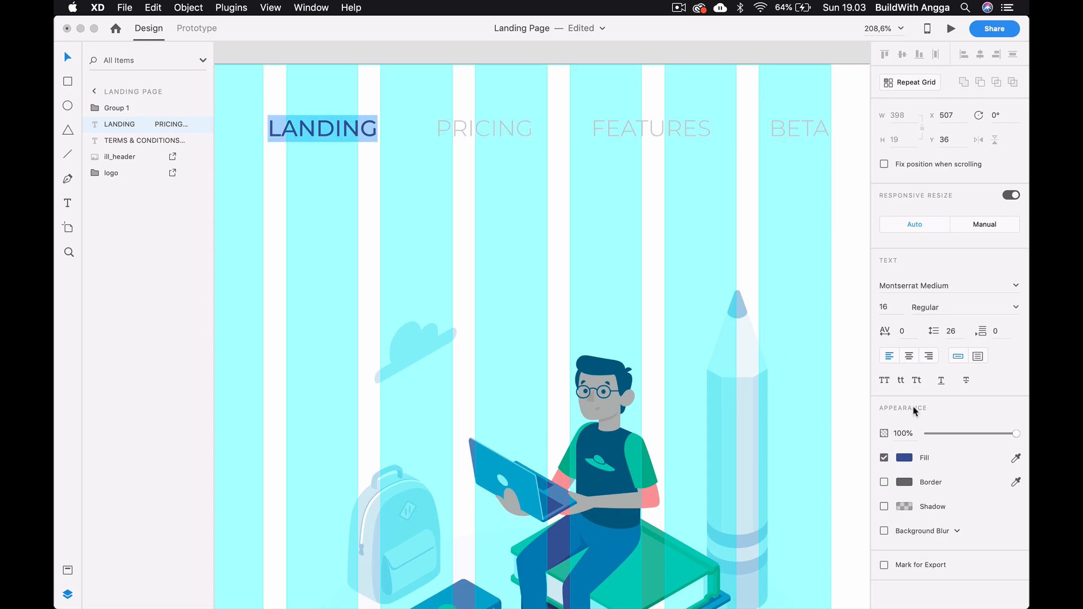
pyautogui.click(906, 458)
pyautogui.press('super+c')
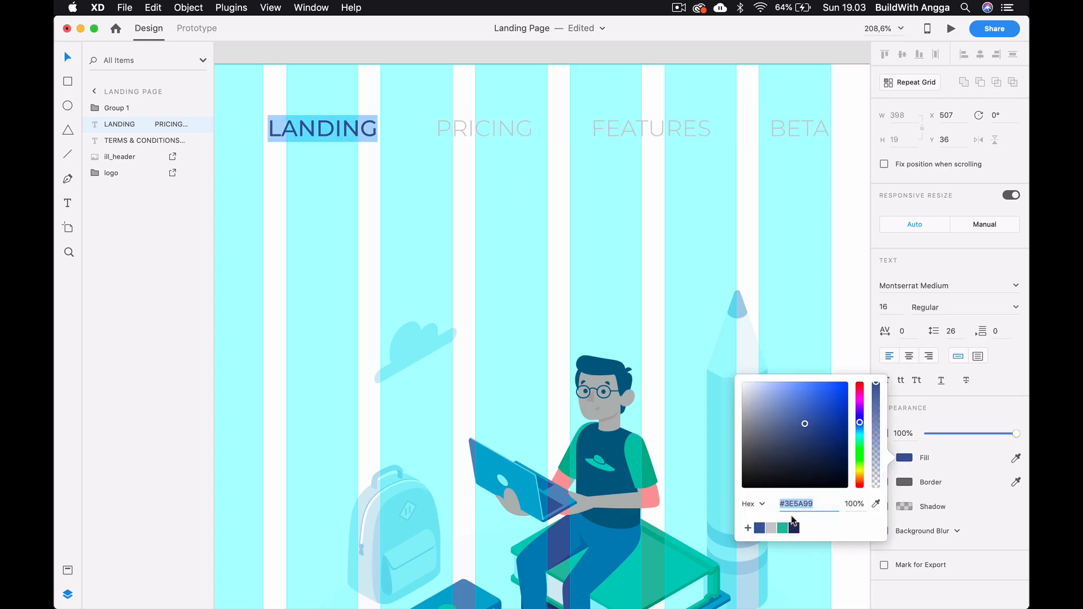
# - Back in Webflow, set the LANDING link's font weight to 500 - Medium and its text colour to #3e5a99
pyautogui.press('super+Tab')
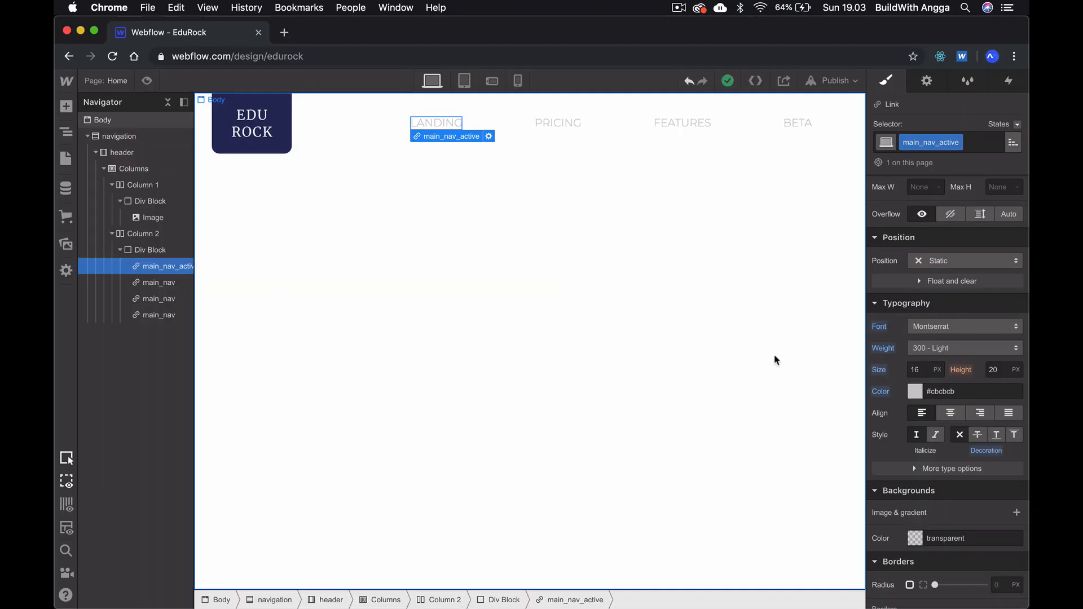
pyautogui.click(962, 348)
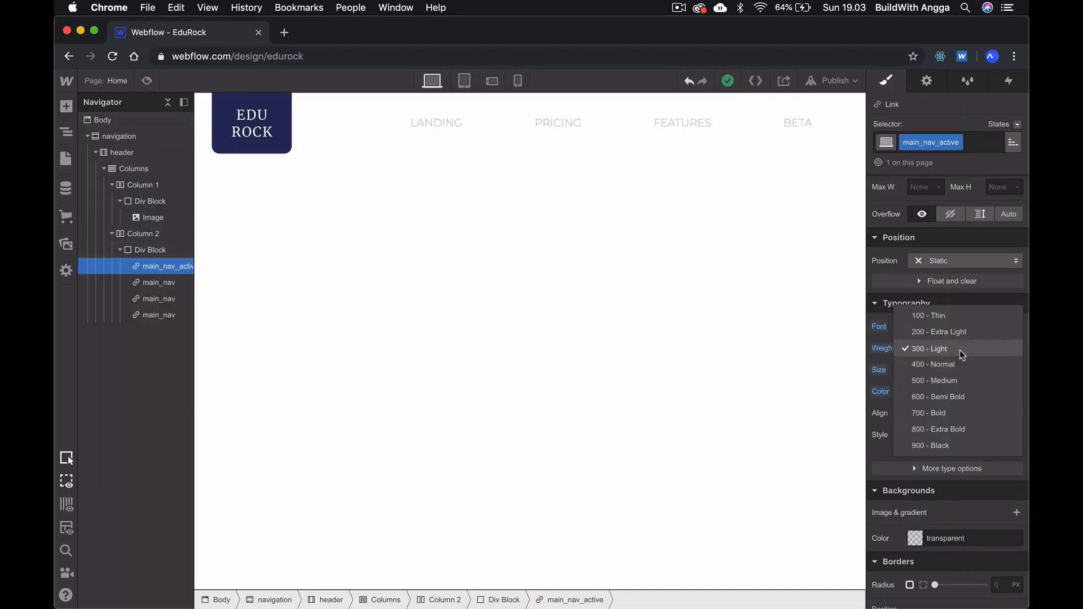
pyautogui.click(952, 378)
pyautogui.click(948, 391)
pyautogui.press('super+v')
pyautogui.press('Return')
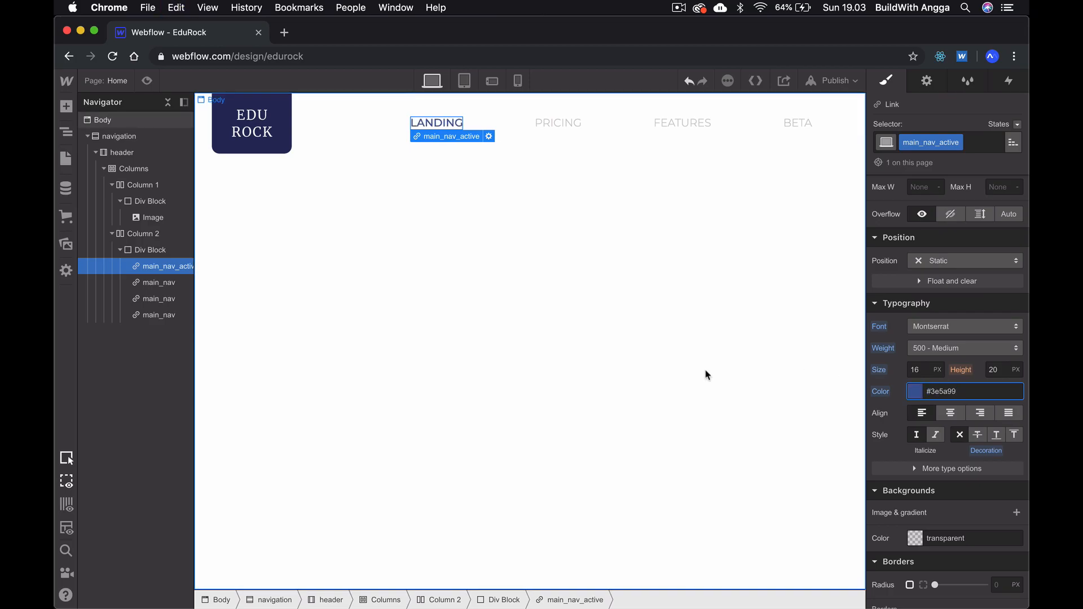
pyautogui.click(706, 373)
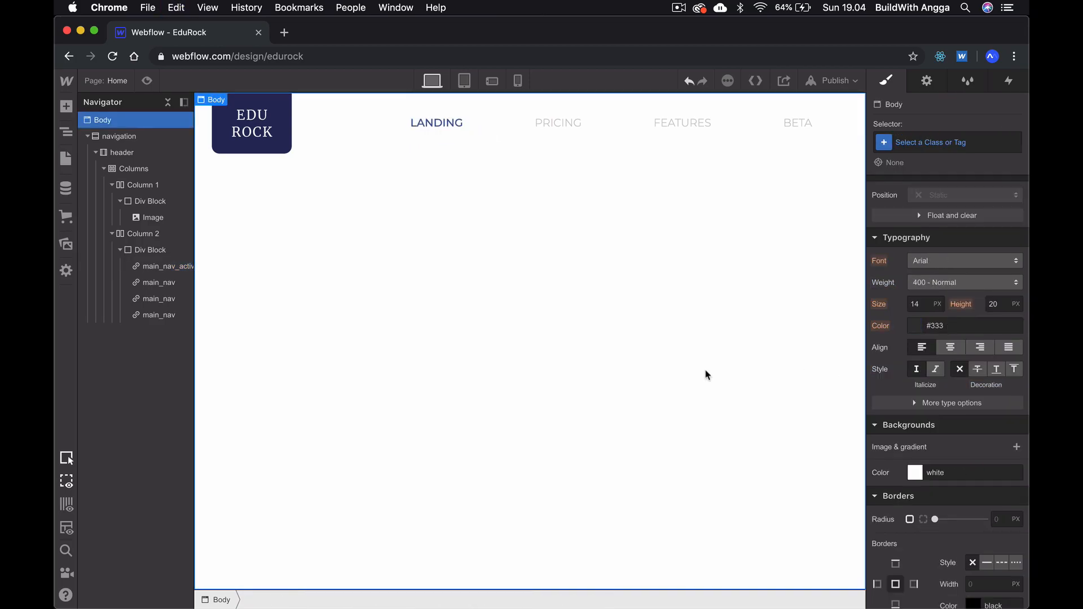
# - Publish the site to edurock.webflow.io, view the live page, and return to the Webflow designer
pyautogui.click(832, 82)
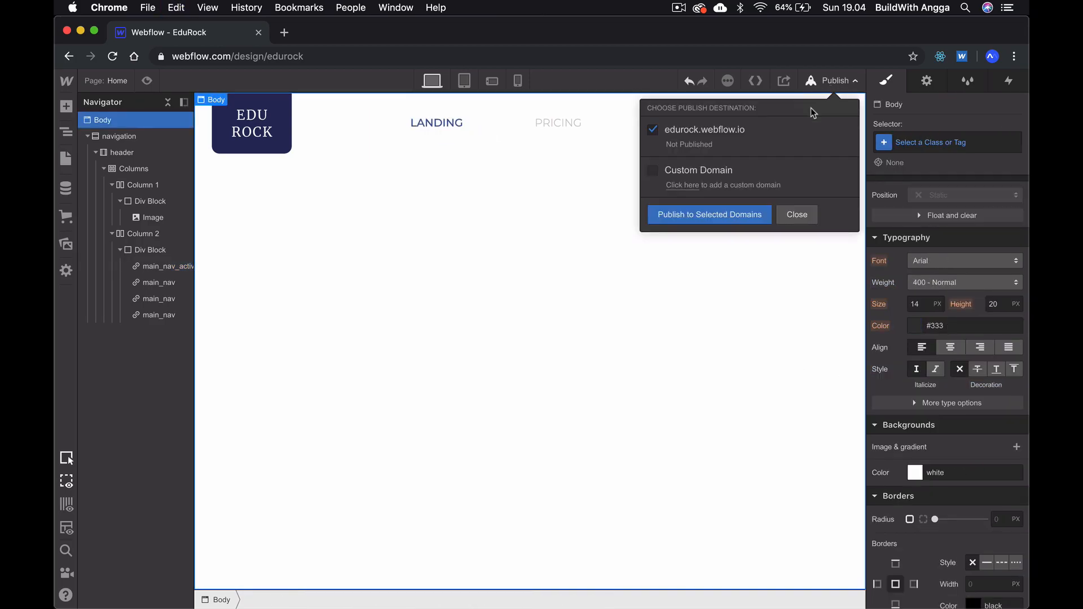
pyautogui.click(710, 216)
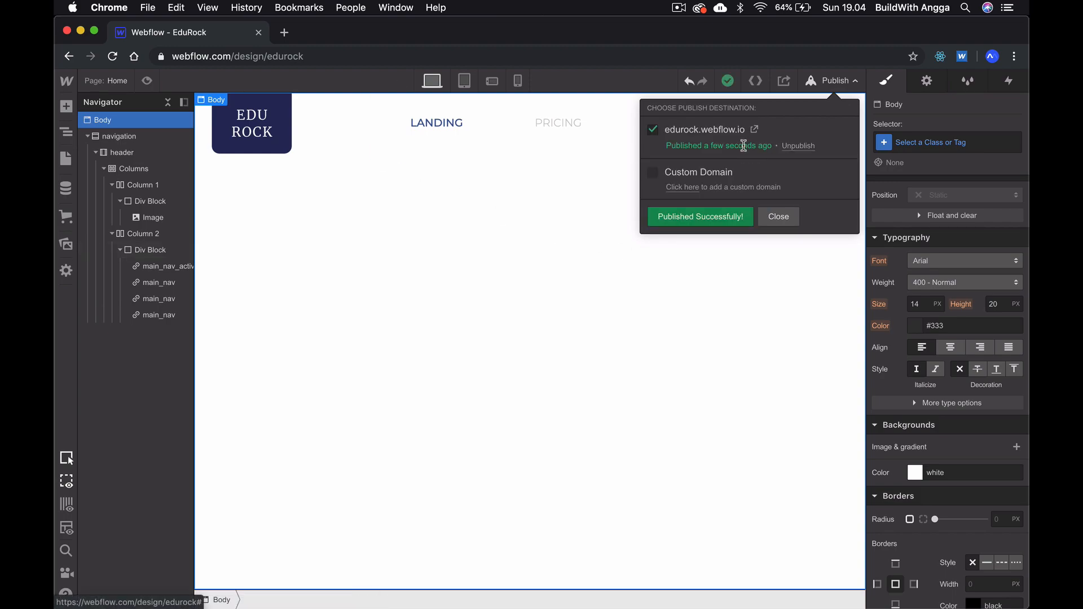
pyautogui.click(754, 129)
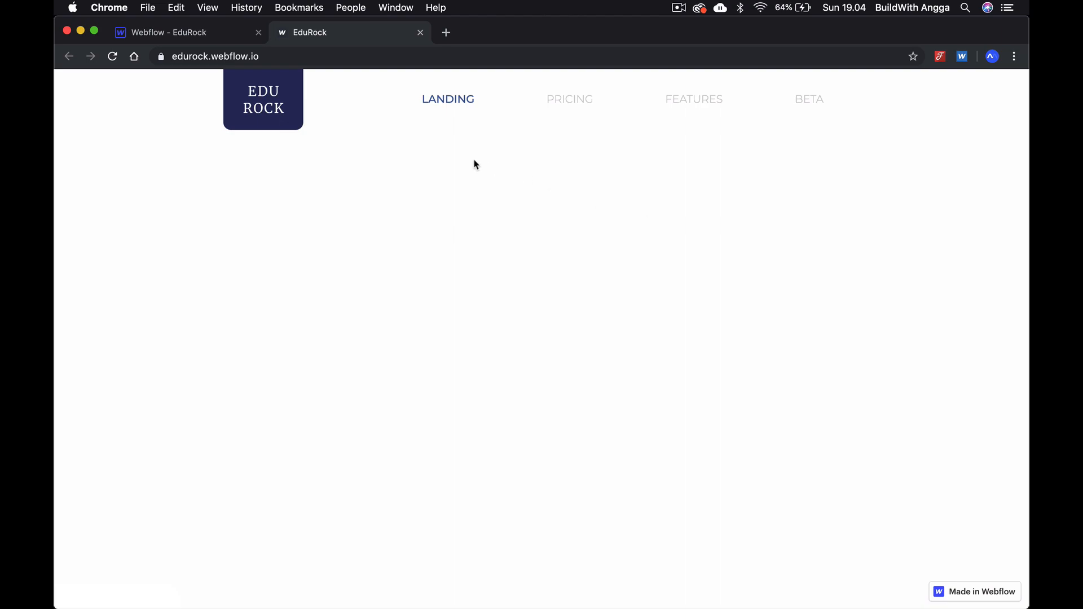
pyautogui.click(209, 31)
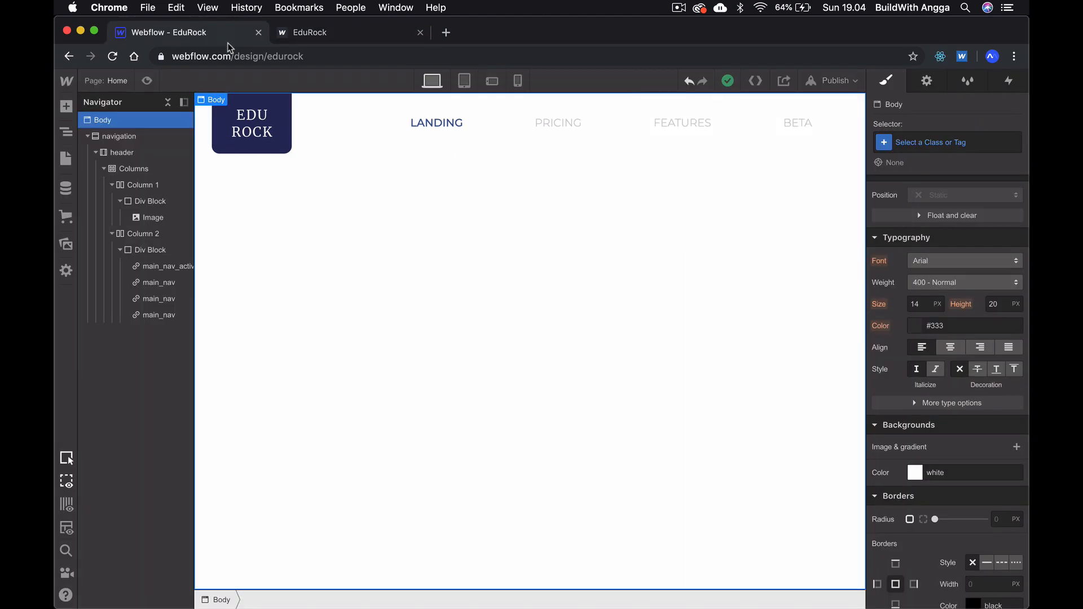
# - Switch to Adobe XD and examine the whole landing page layout below the header
pyautogui.press('super+Tab')
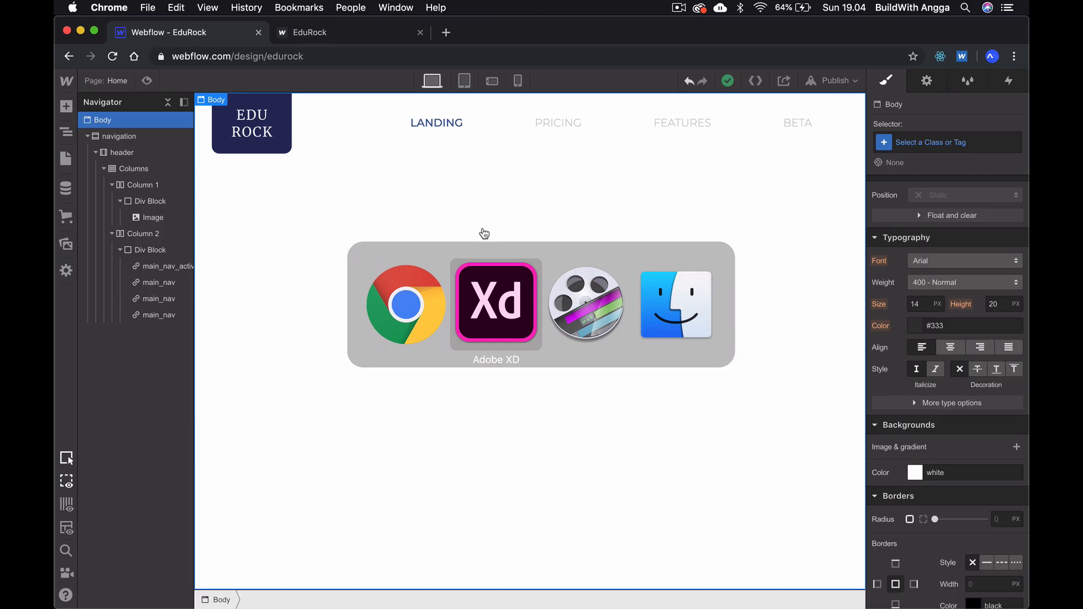
pyautogui.click(492, 251)
pyautogui.scroll(-4, 492, 252)
pyautogui.click(513, 242)
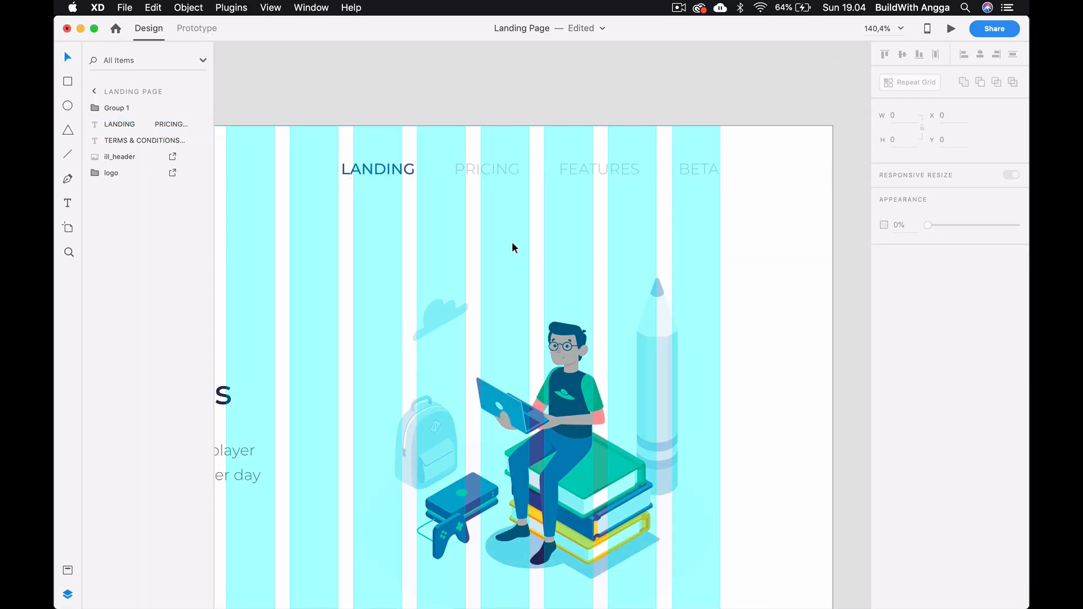
pyautogui.scroll(-6, 512, 242)
pyautogui.scroll(2, 512, 242)
pyautogui.hscroll(-3, 512, 241)
pyautogui.scroll(2, 465, 164)
pyautogui.hscroll(3, 465, 163)
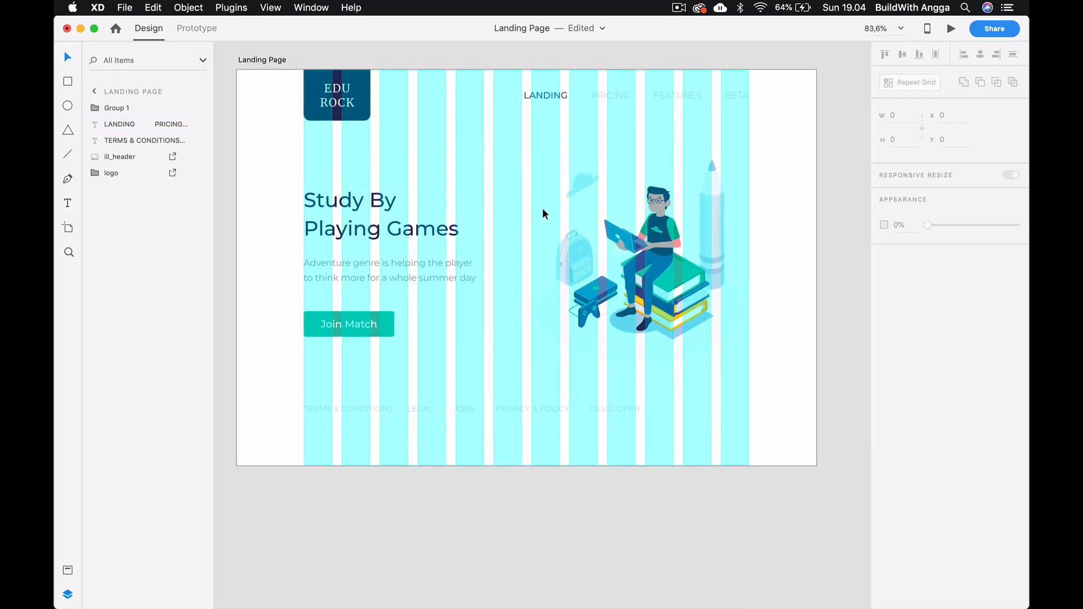
# - Switch to Webflow, add a new section below the navigation, and give it the class header_section
pyautogui.press('super+Tab')
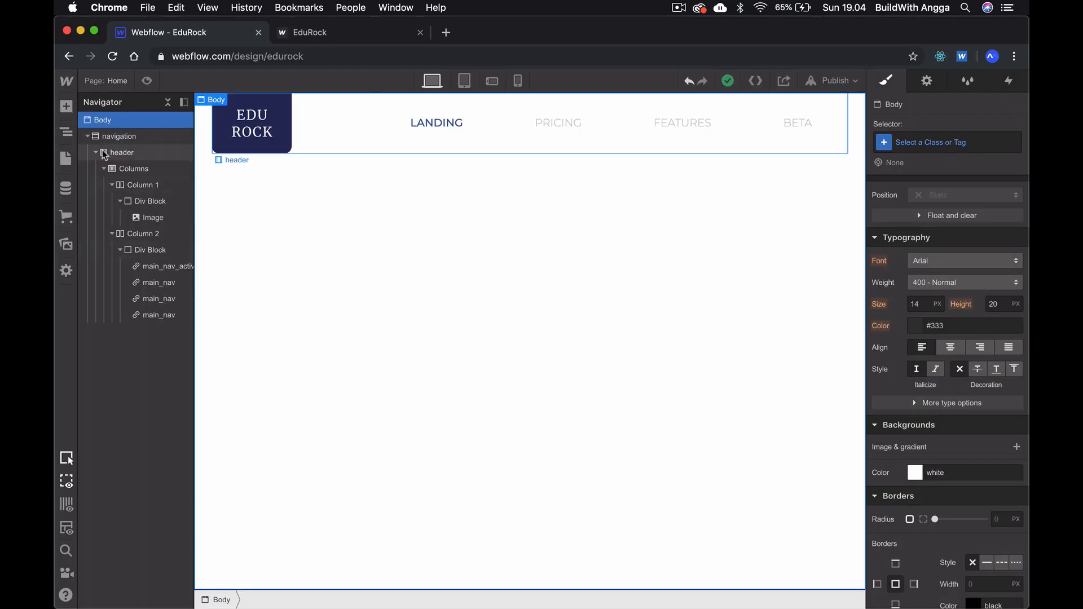
pyautogui.click(88, 136)
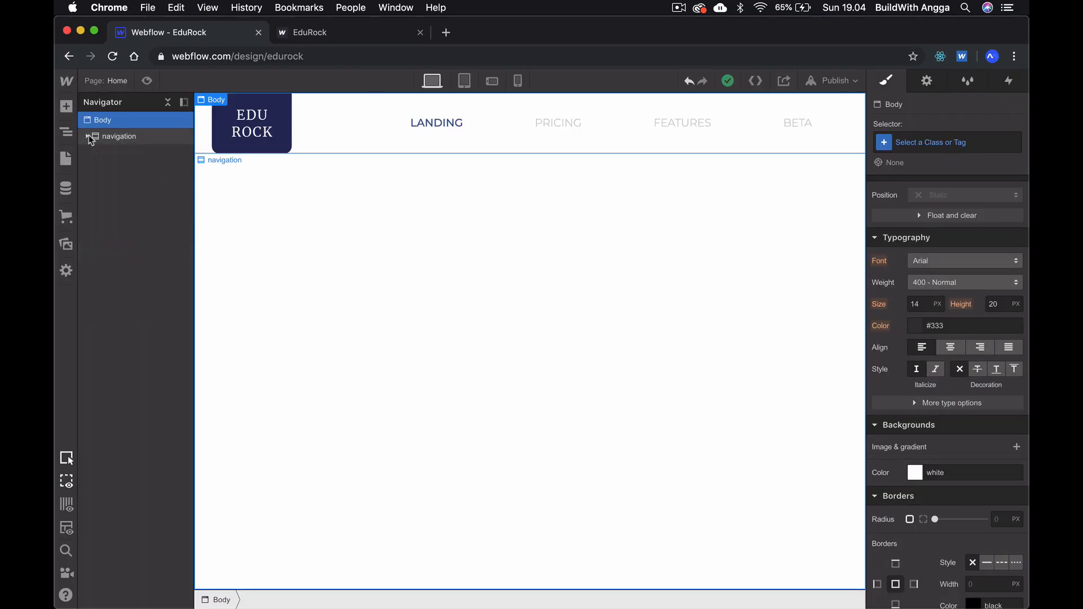
pyautogui.click(66, 107)
pyautogui.click(109, 192)
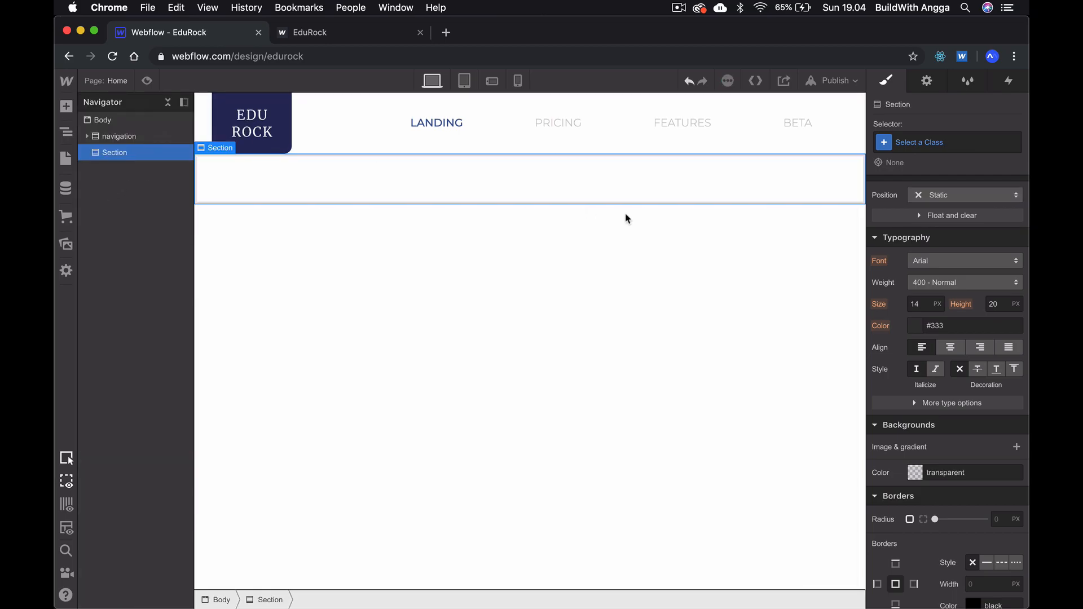
pyautogui.click(937, 150)
pyautogui.write('header')
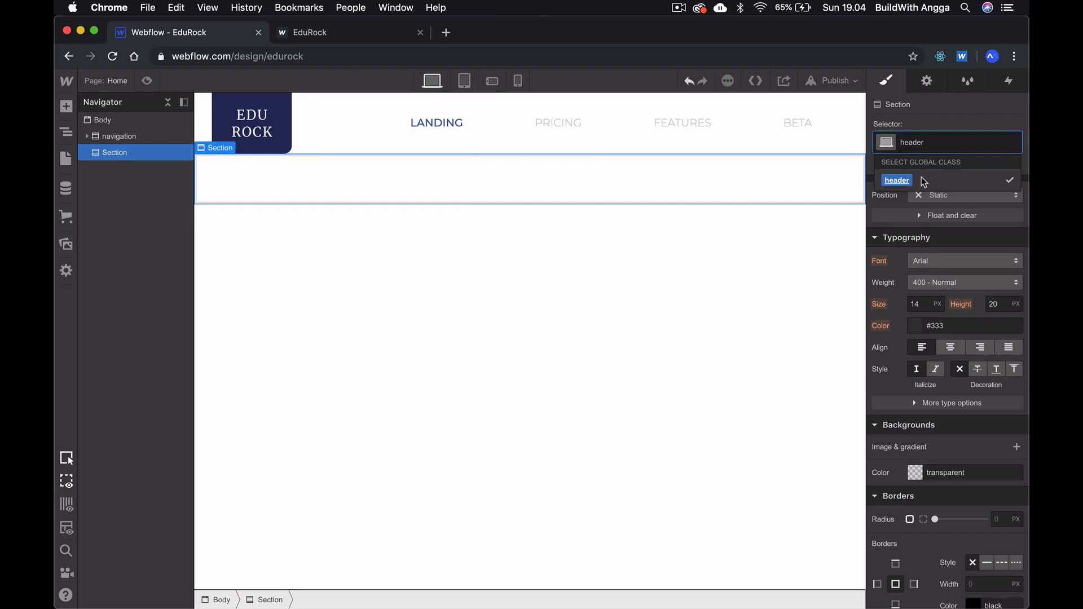
pyautogui.write('_section')
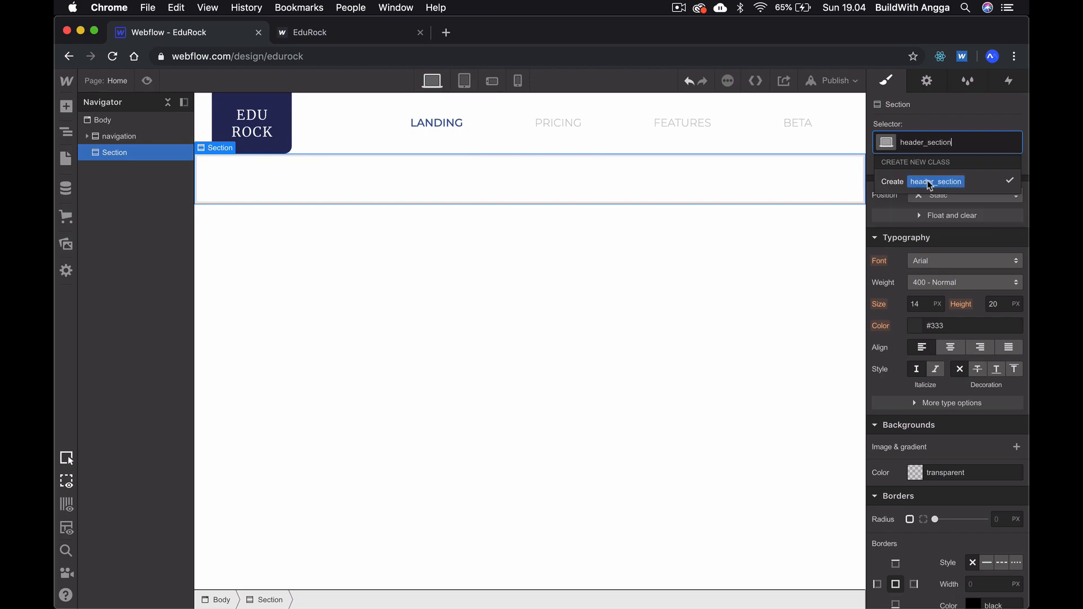
pyautogui.click(954, 186)
pyautogui.click(694, 287)
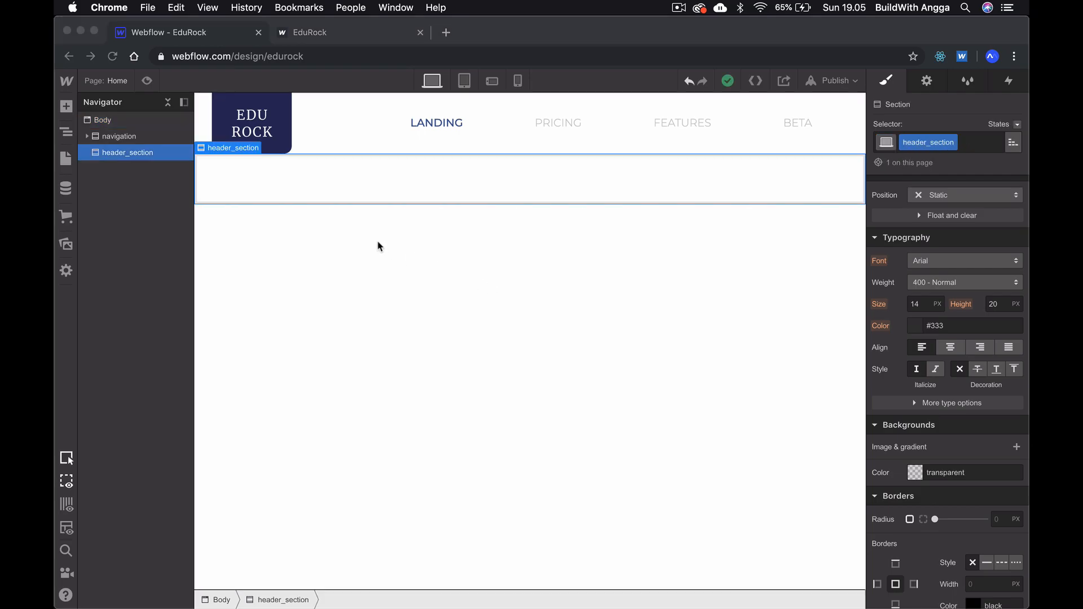
# - Add a container inside header_section and give it the class content_hs
pyautogui.click(69, 109)
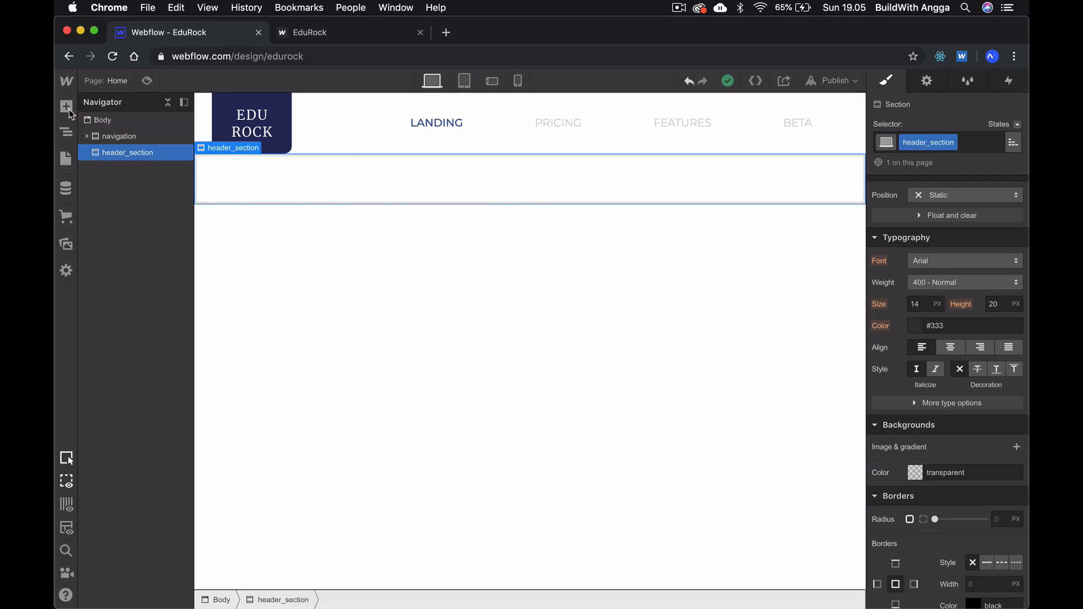
pyautogui.click(69, 109)
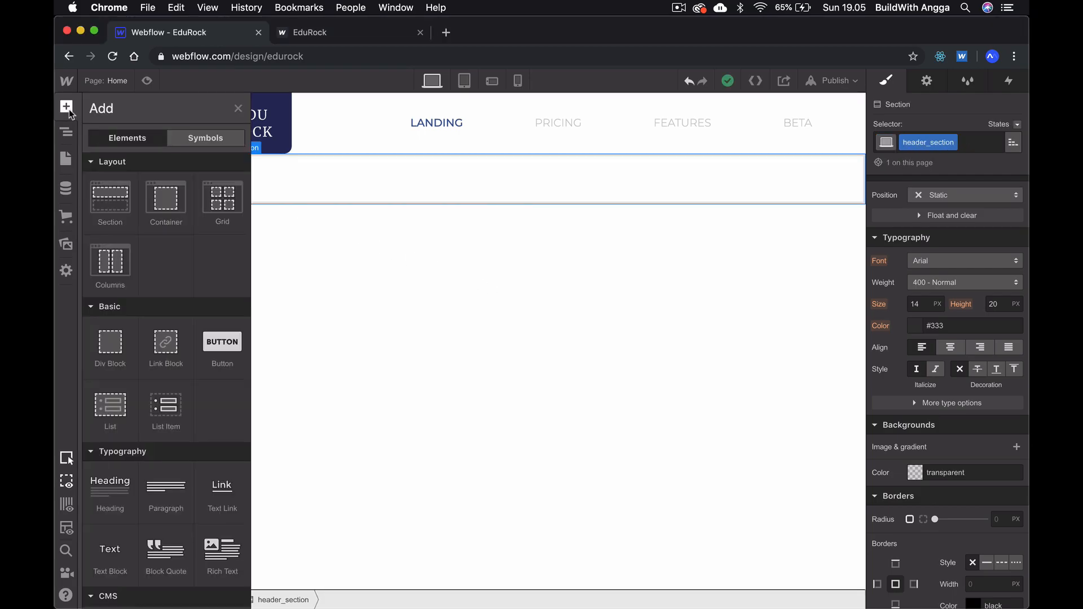
pyautogui.click(159, 205)
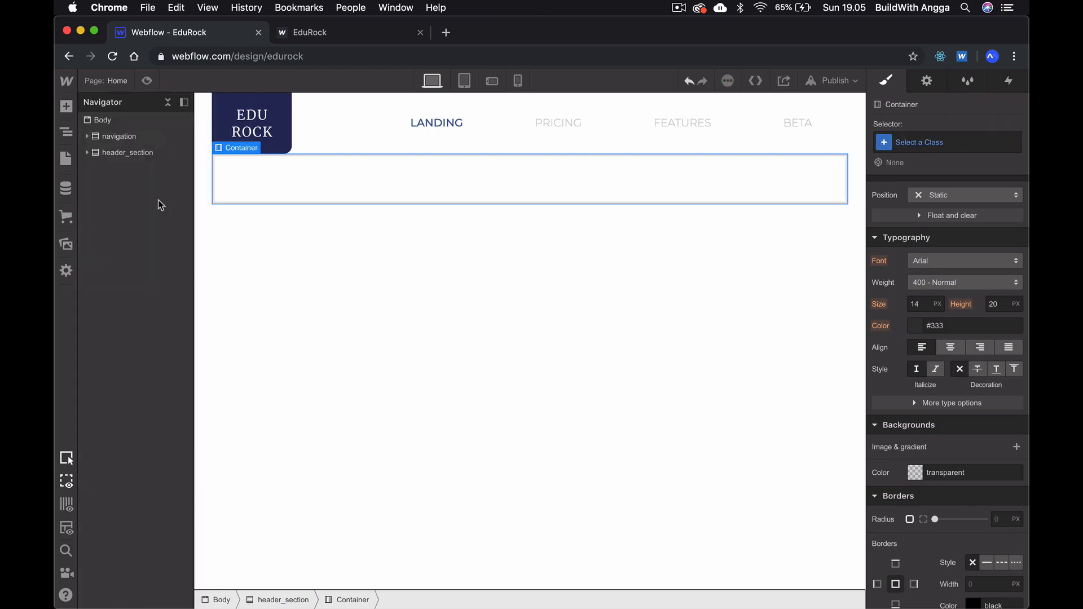
pyautogui.click(87, 153)
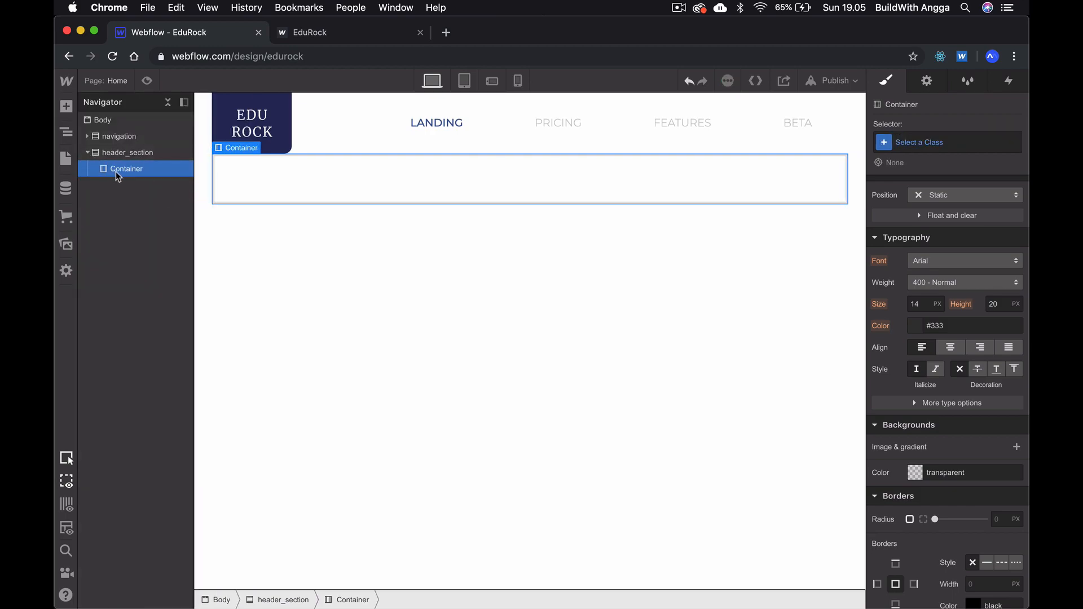
pyautogui.click(949, 141)
pyautogui.write('content_hs')
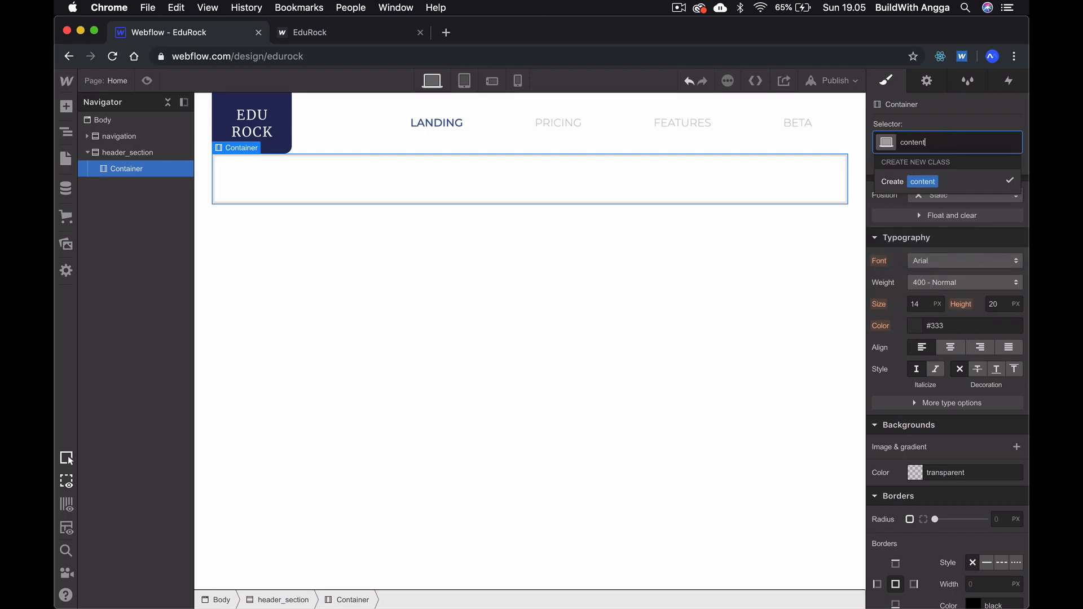
pyautogui.click(950, 182)
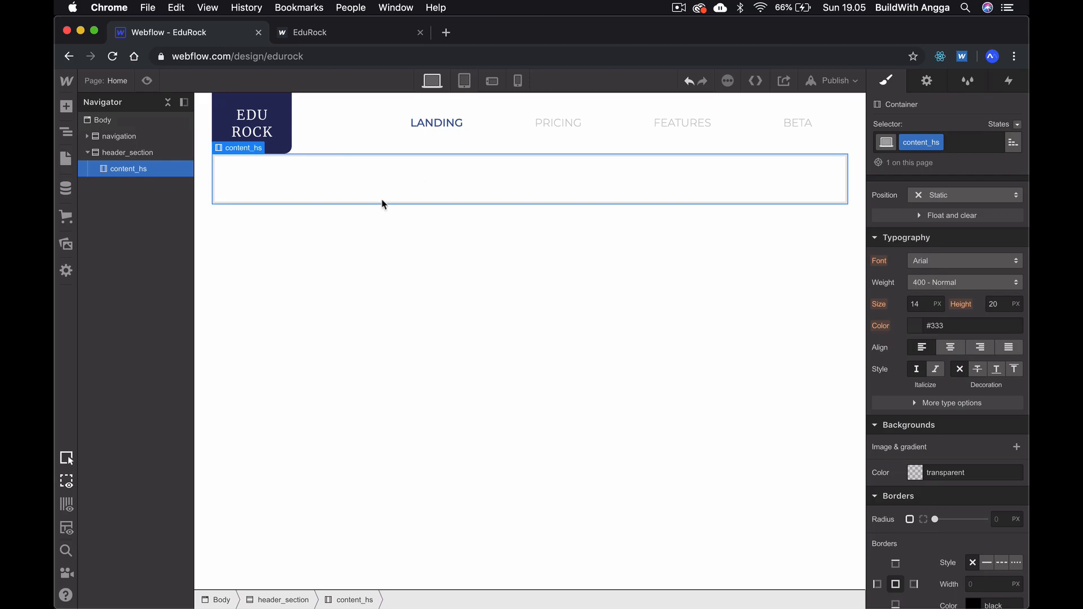
# - In Adobe XD, examine the illustration's size and placement on the column grid, and return to Webflow
pyautogui.press('super+Tab')
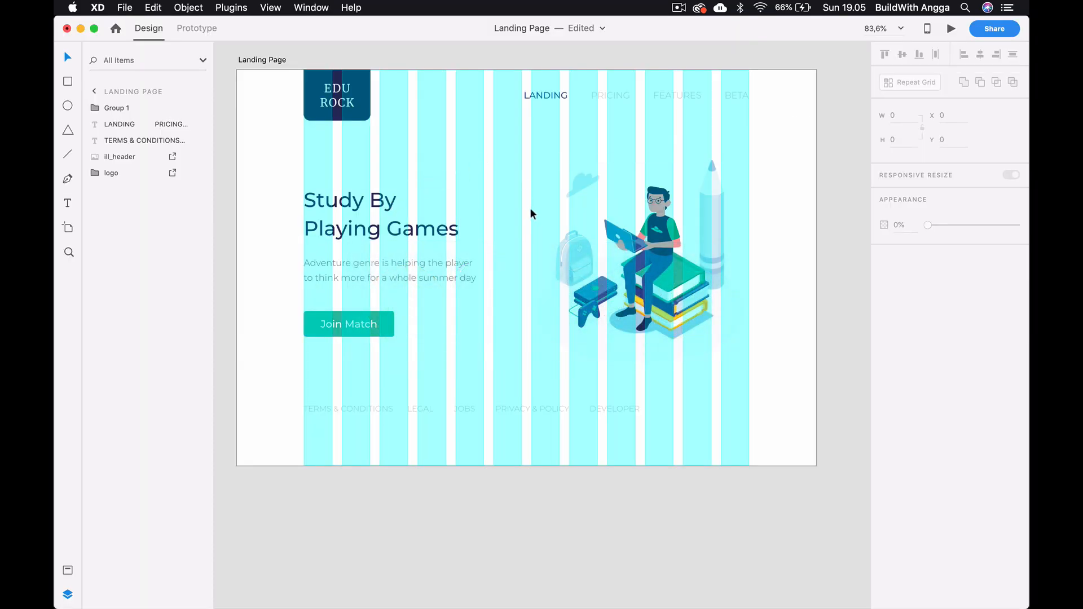
pyautogui.click(553, 173)
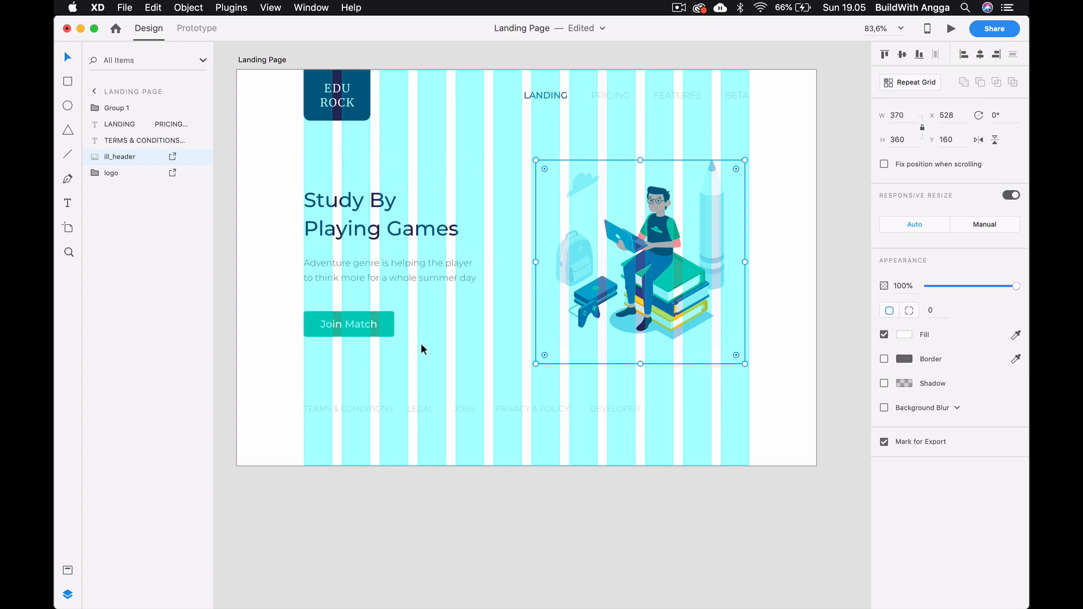
pyautogui.moveTo(514, 607)
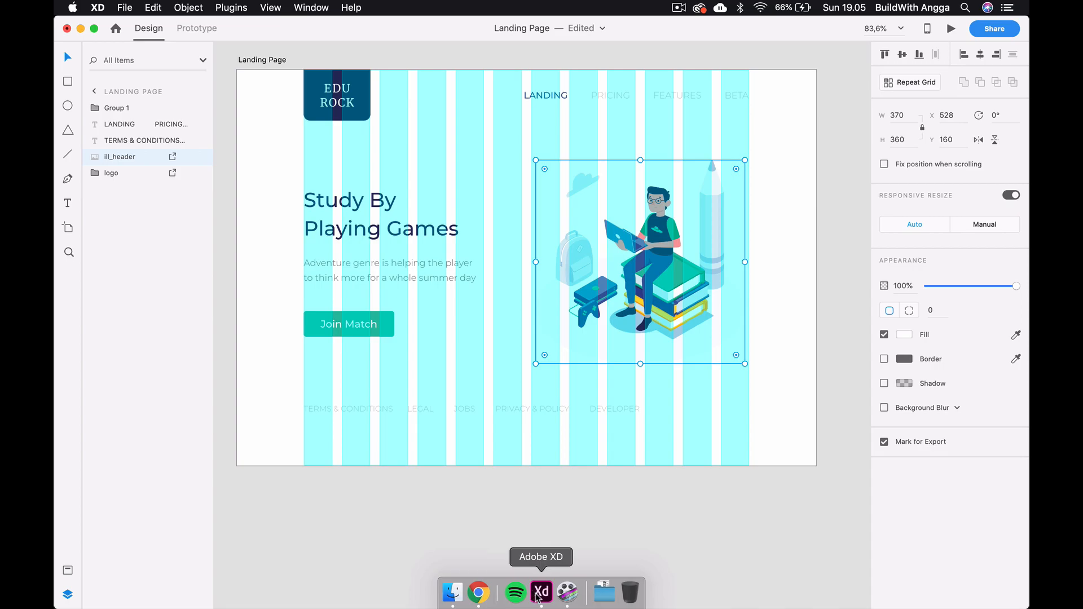
pyautogui.click(479, 592)
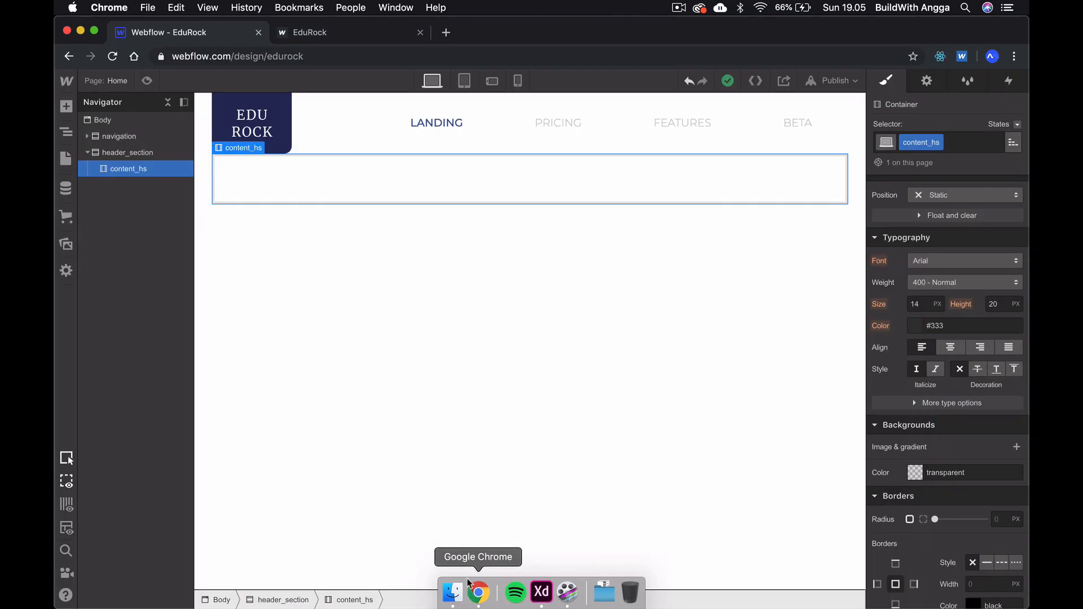
# - Insert a two-column layout with equal widths inside the content_hs container and expand it in the element tree
pyautogui.click(67, 106)
pyautogui.click(116, 255)
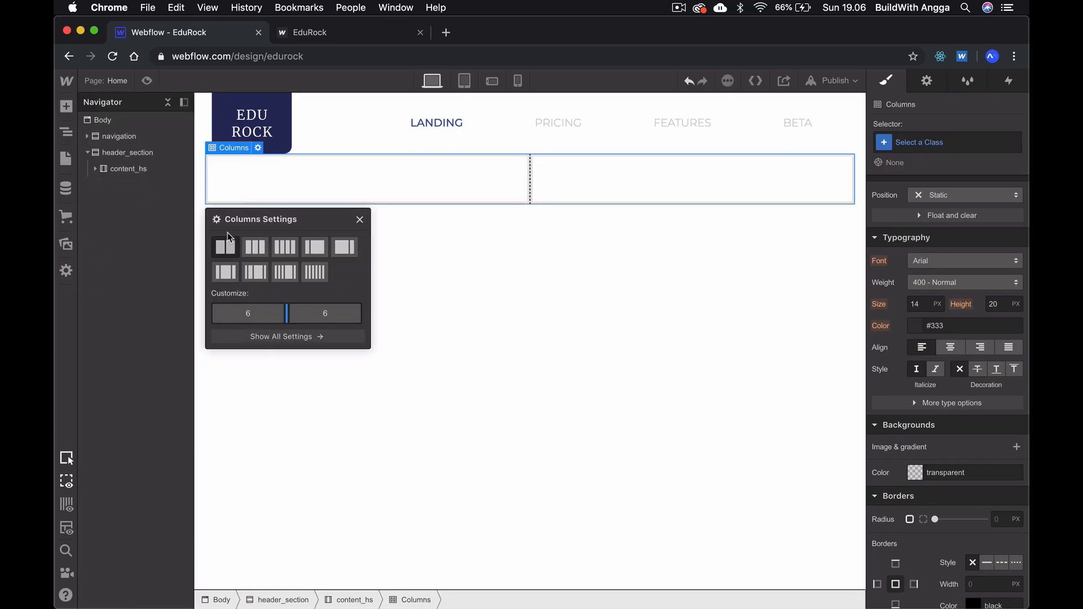
pyautogui.click(431, 284)
pyautogui.click(96, 169)
pyautogui.click(103, 185)
# - Add a div block to Column 2 and place the student illustration image from the site's assets inside it
pyautogui.click(132, 218)
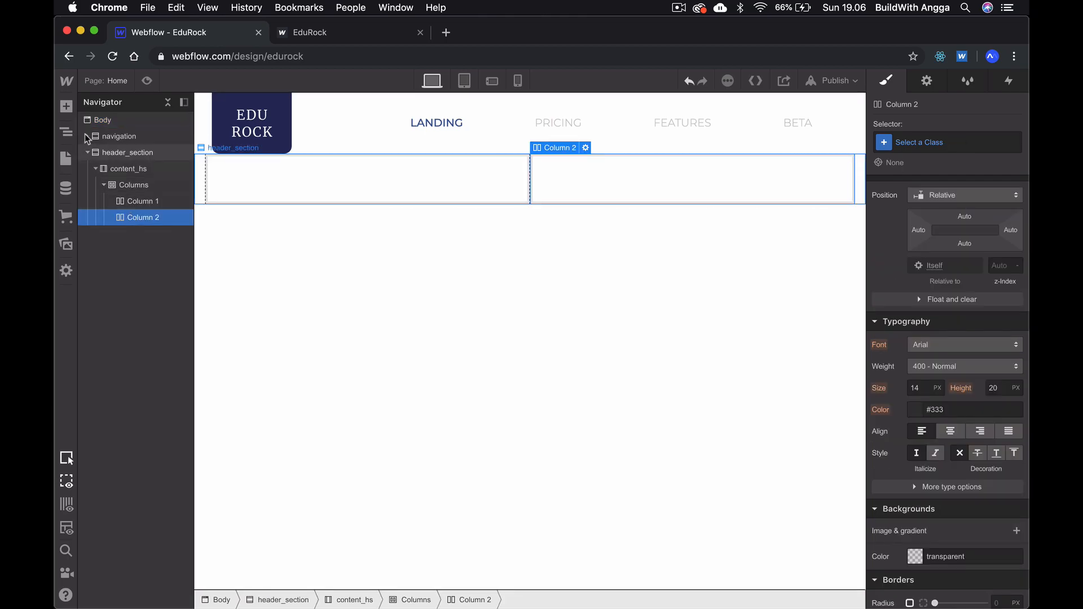
pyautogui.click(66, 106)
pyautogui.click(120, 358)
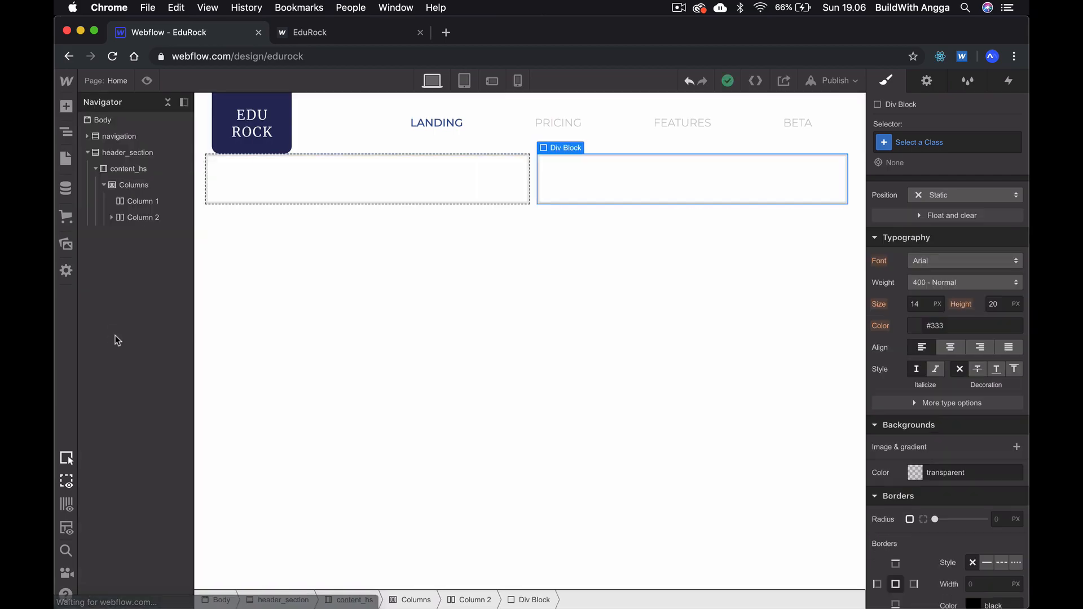
pyautogui.scroll(-8, 127, 383)
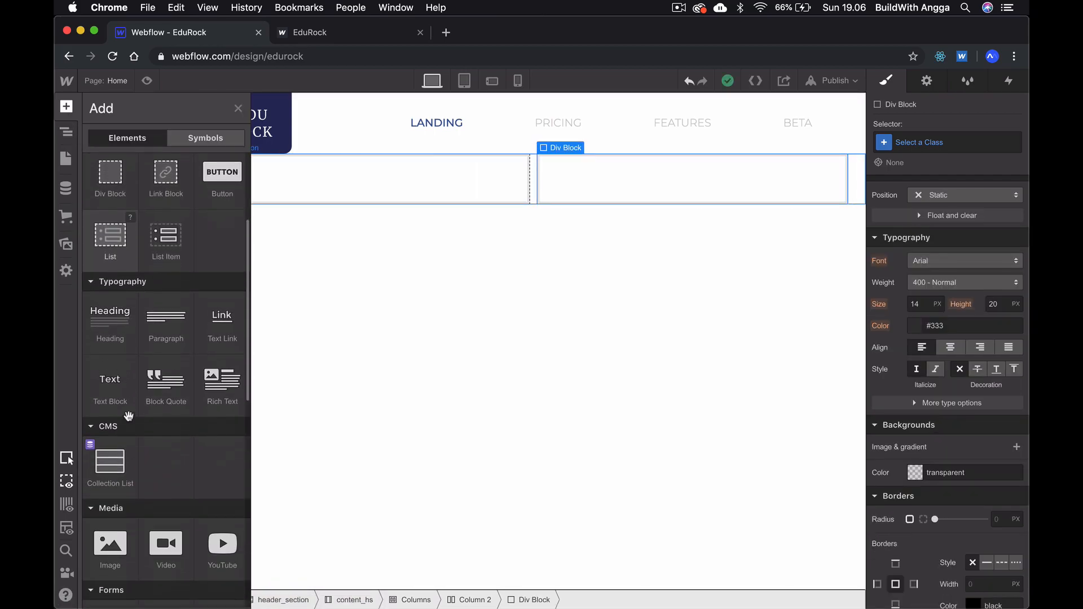
pyautogui.click(112, 505)
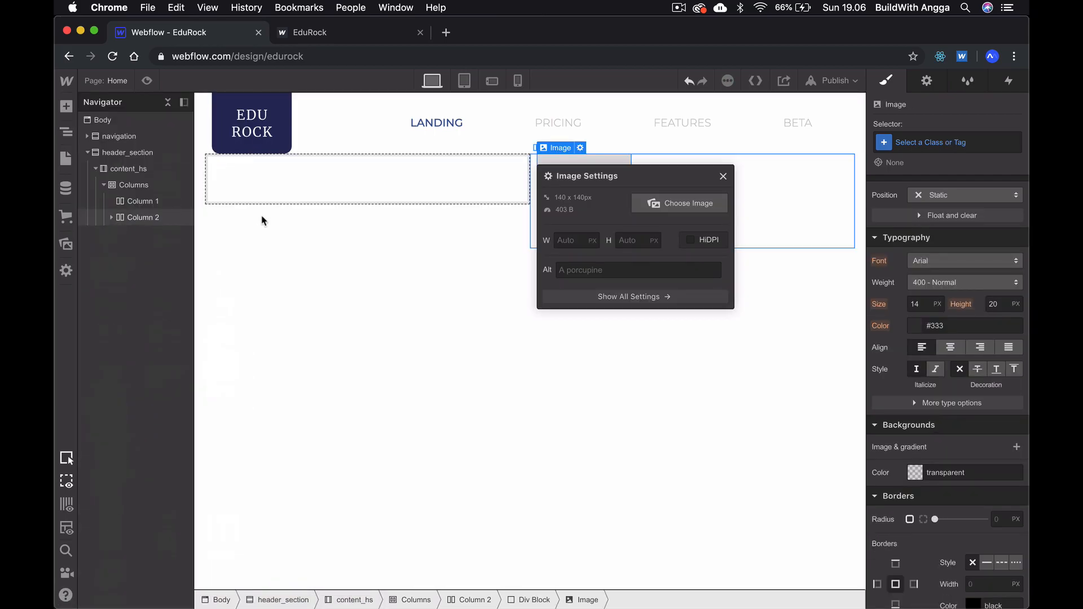
pyautogui.click(655, 203)
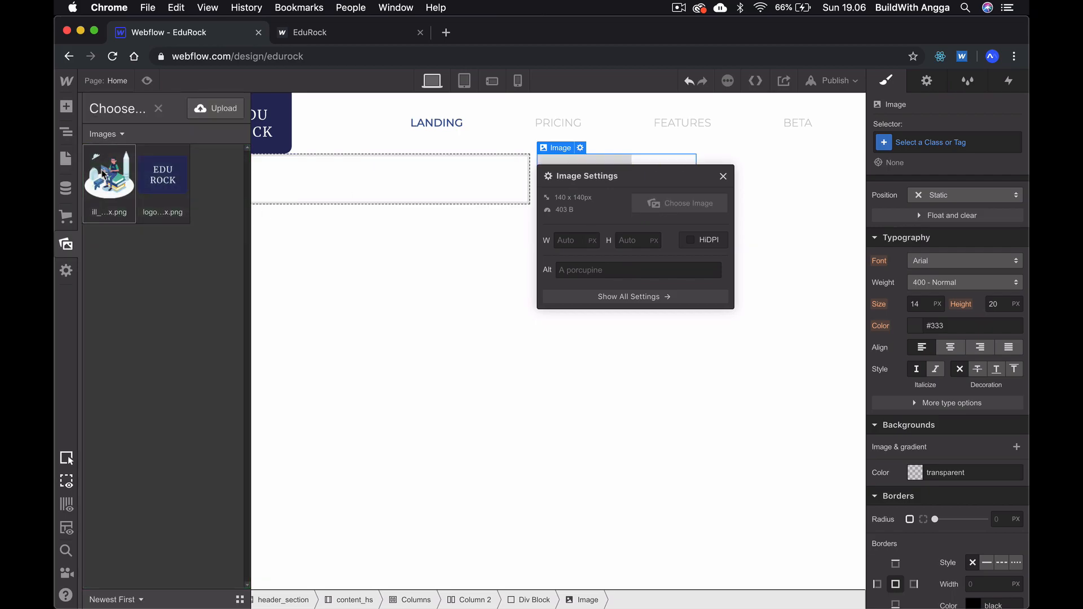
pyautogui.click(110, 175)
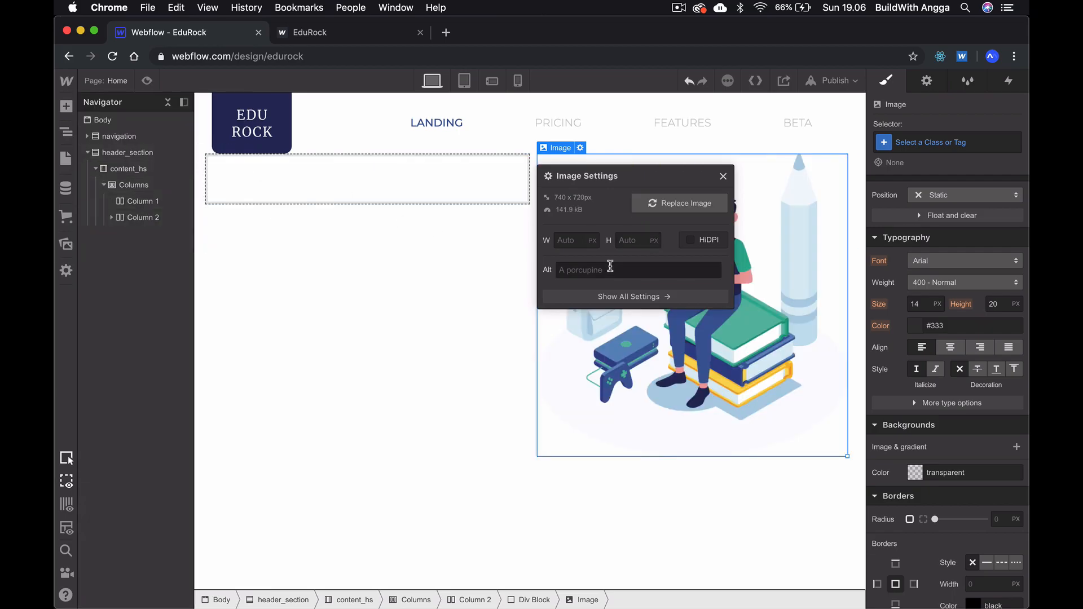
# - Check the illustration's height in Adobe XD and set the Webflow image's height to 360 px
pyautogui.press('super+Tab')
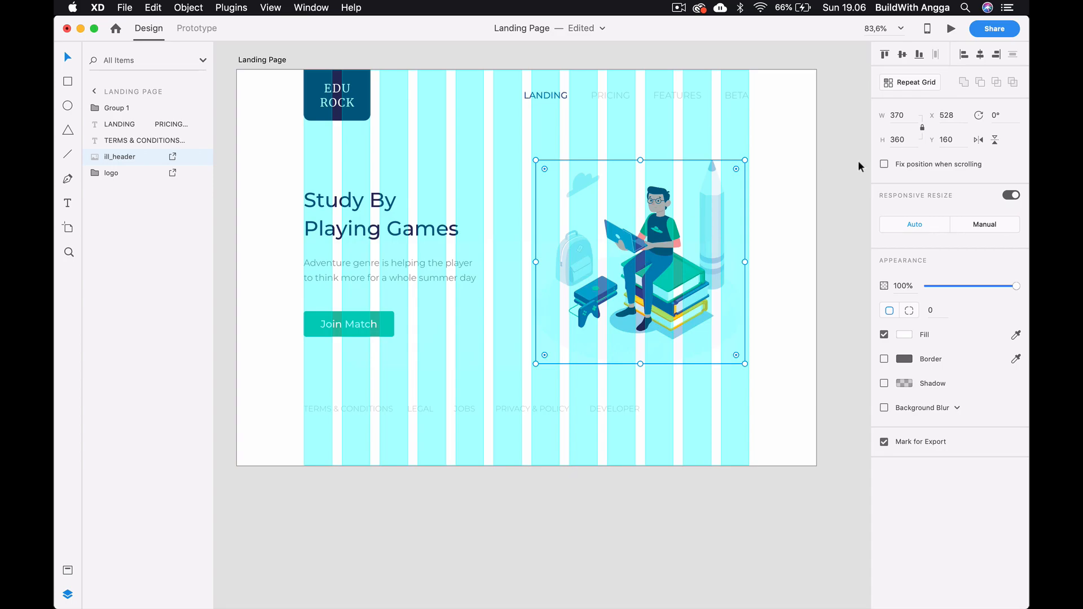
pyautogui.click(899, 139)
pyautogui.press('super+Tab')
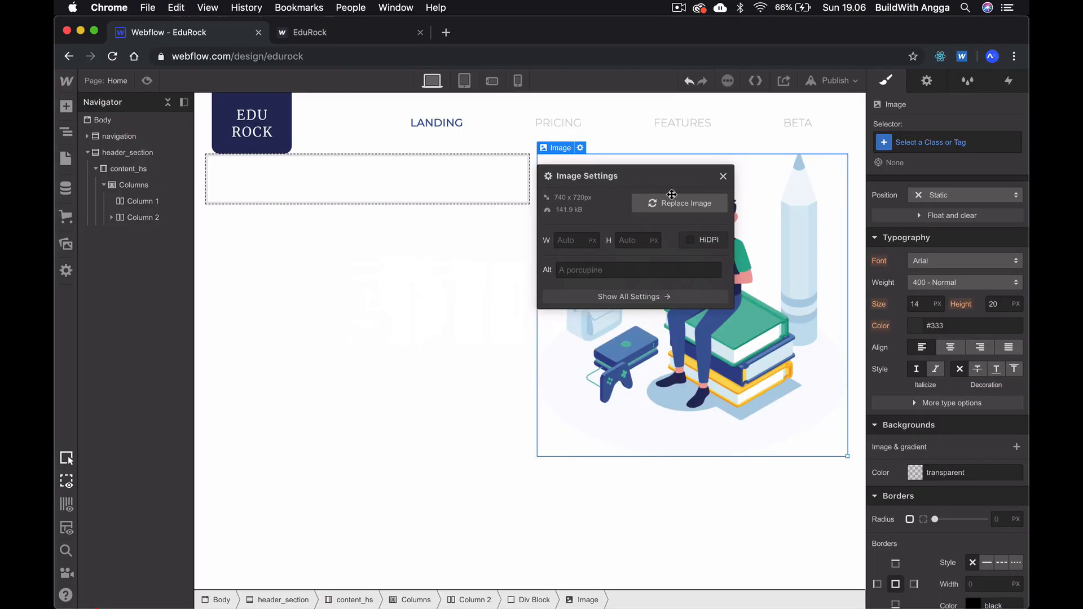
pyautogui.click(637, 239)
pyautogui.write('360')
pyautogui.press('Return')
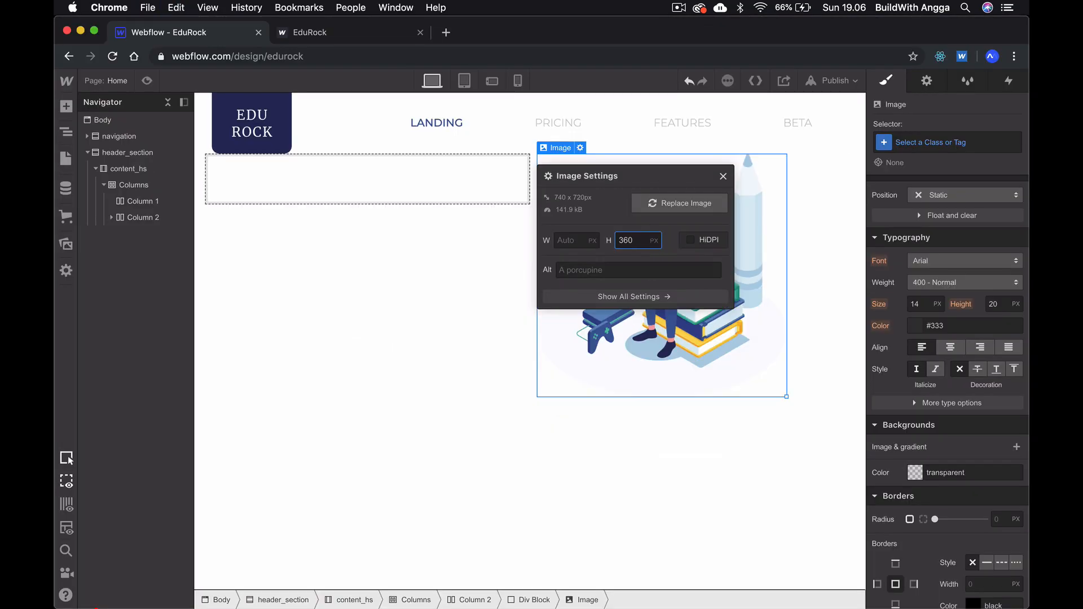
pyautogui.click(484, 283)
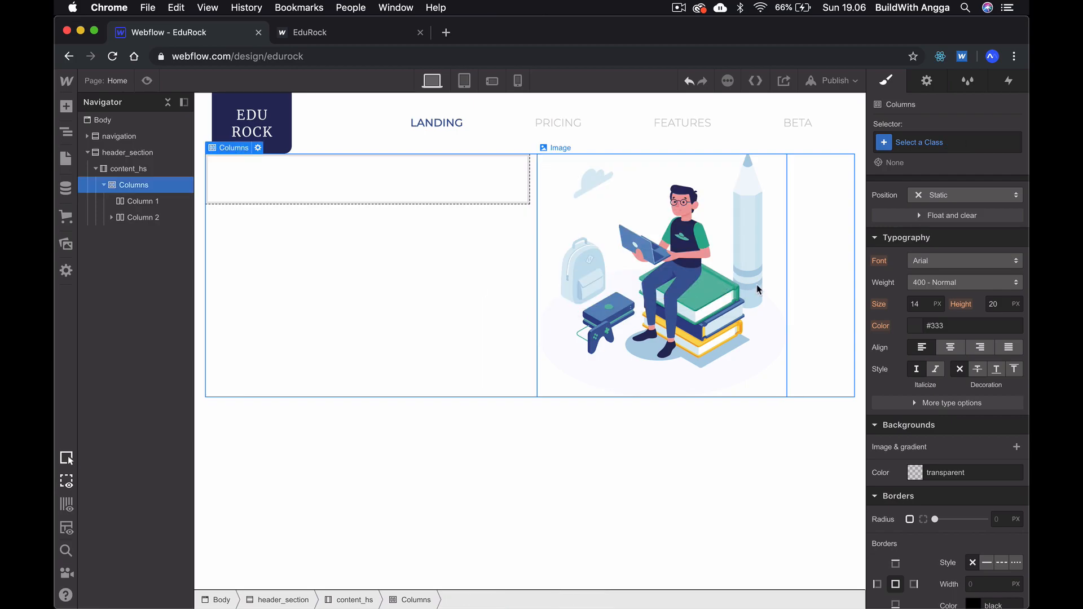
# - Make the illustration's div block a horizontal flex layout with its content centred in both alignment and justification
pyautogui.click(822, 267)
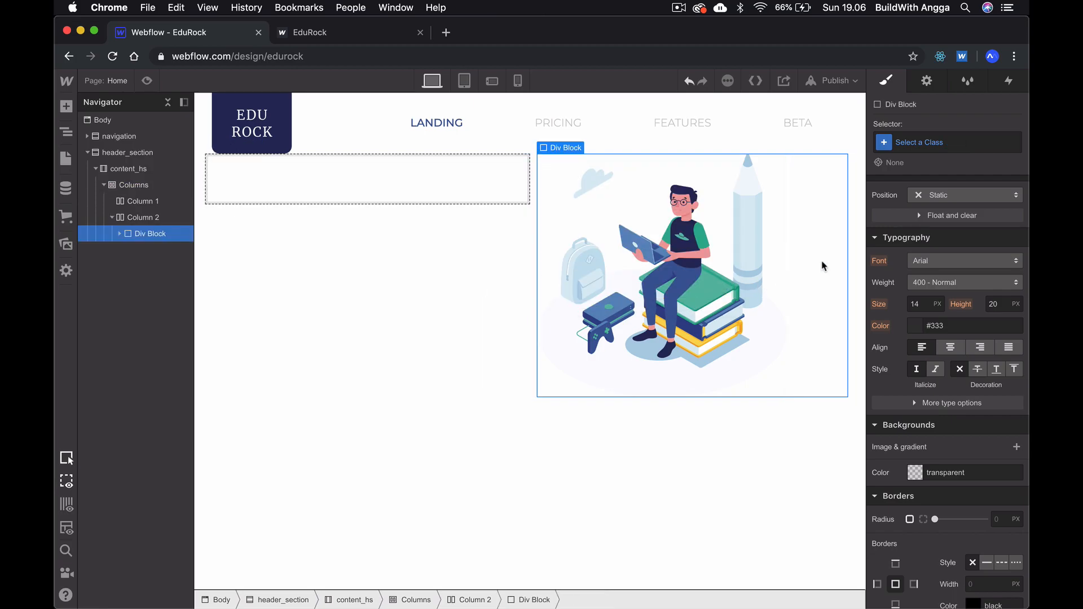
pyautogui.scroll(5, 923, 214)
pyautogui.click(940, 210)
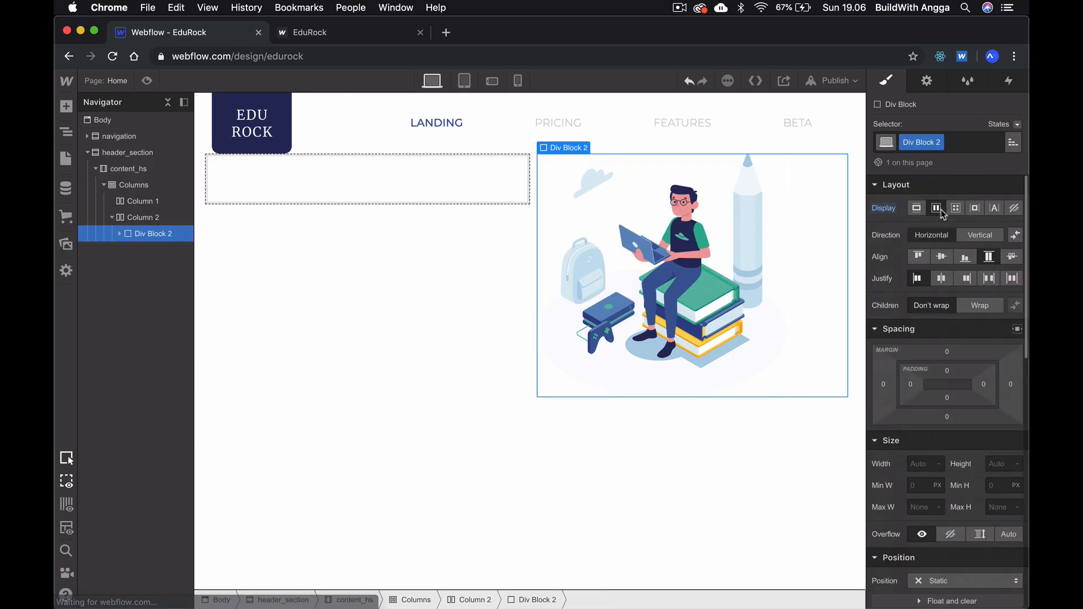
pyautogui.click(943, 257)
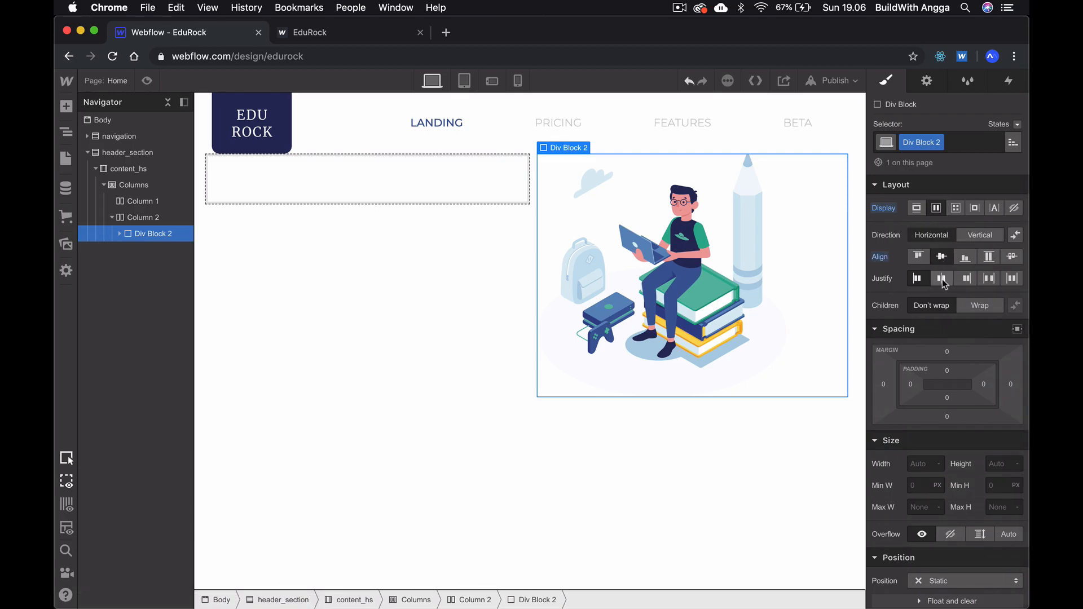
pyautogui.click(942, 278)
pyautogui.click(740, 468)
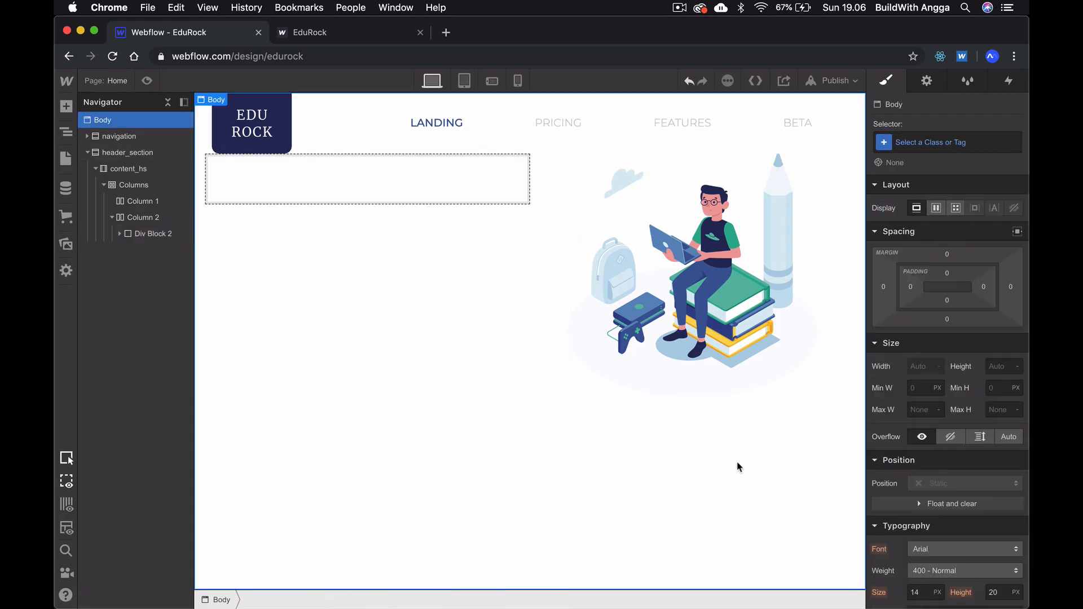
# - Switch to Adobe XD and measure the vertical distance between the logo and the illustration
pyautogui.press('super+Tab')
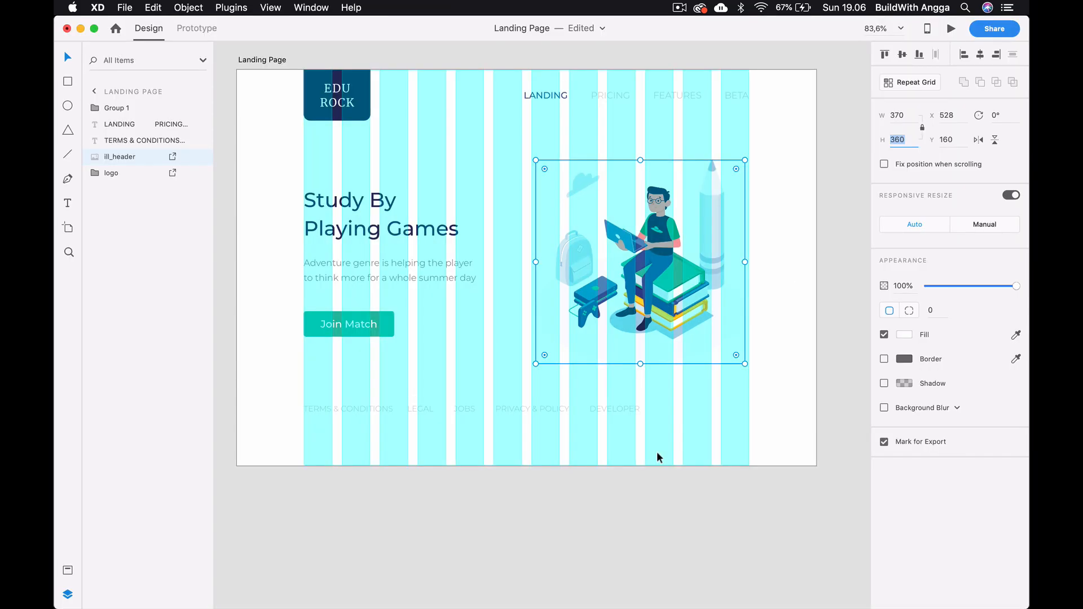
pyautogui.click(521, 480)
pyautogui.click(599, 231)
pyautogui.press('alt')
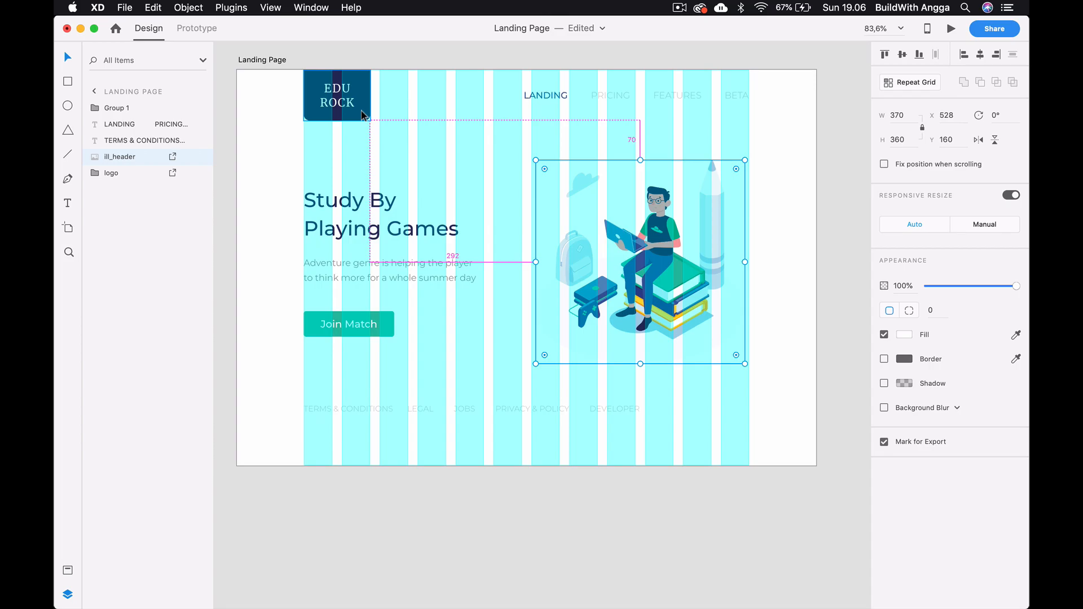
# - Switch to Webflow and set the top margin of header_section to 70 px
pyautogui.press('super+Tab')
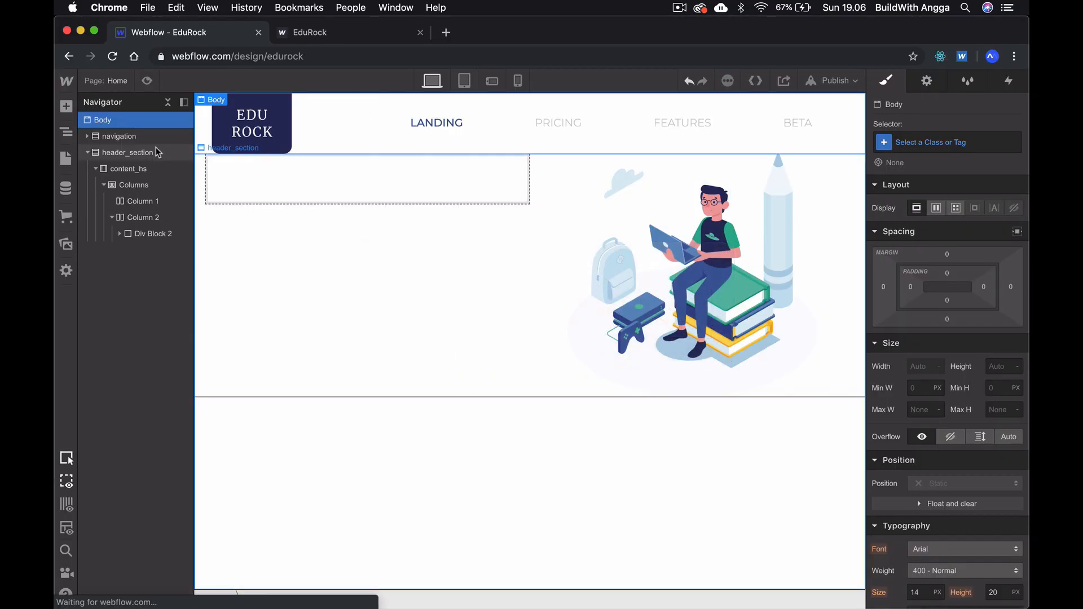
pyautogui.click(158, 152)
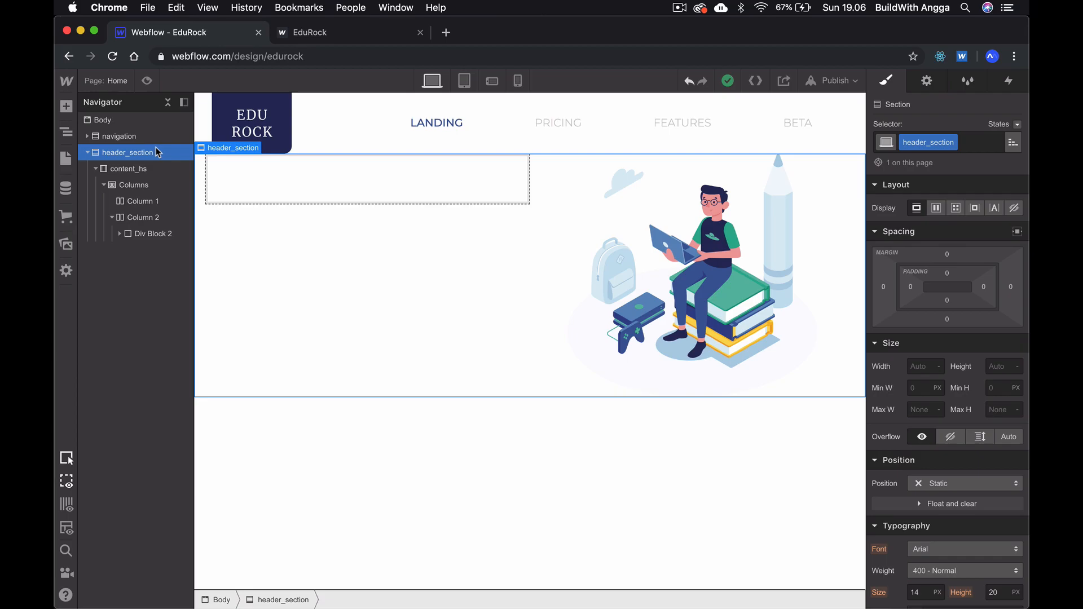
pyautogui.click(948, 255)
pyautogui.write('70')
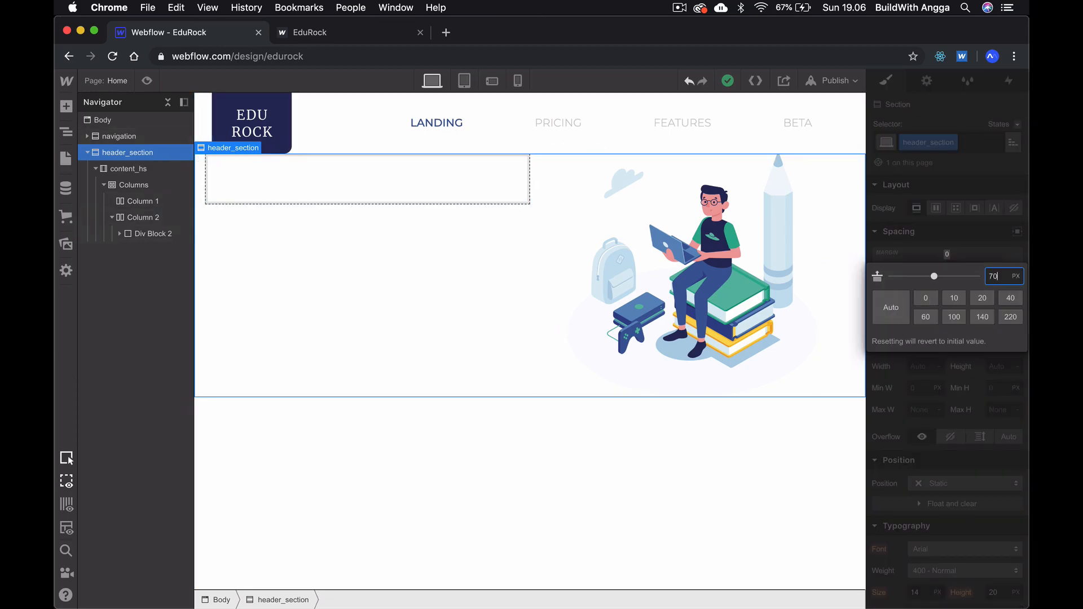
pyautogui.press('Return')
pyautogui.click(639, 509)
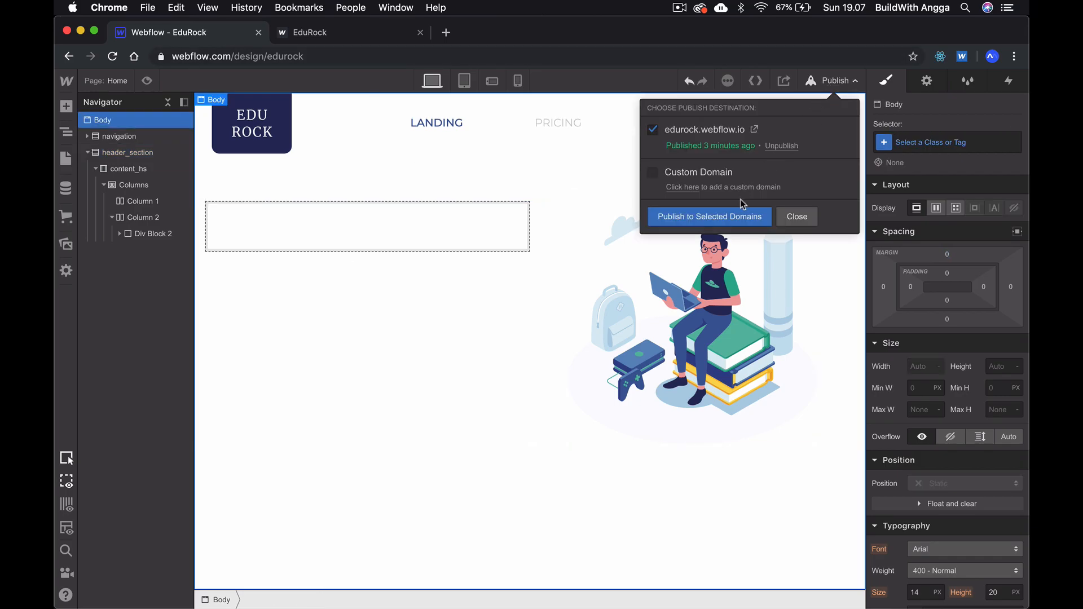
# - Publish the site to edurock.webflow.io, reload the live page to check the illustration's placement, and return to the Webflow designer
pyautogui.click(736, 219)
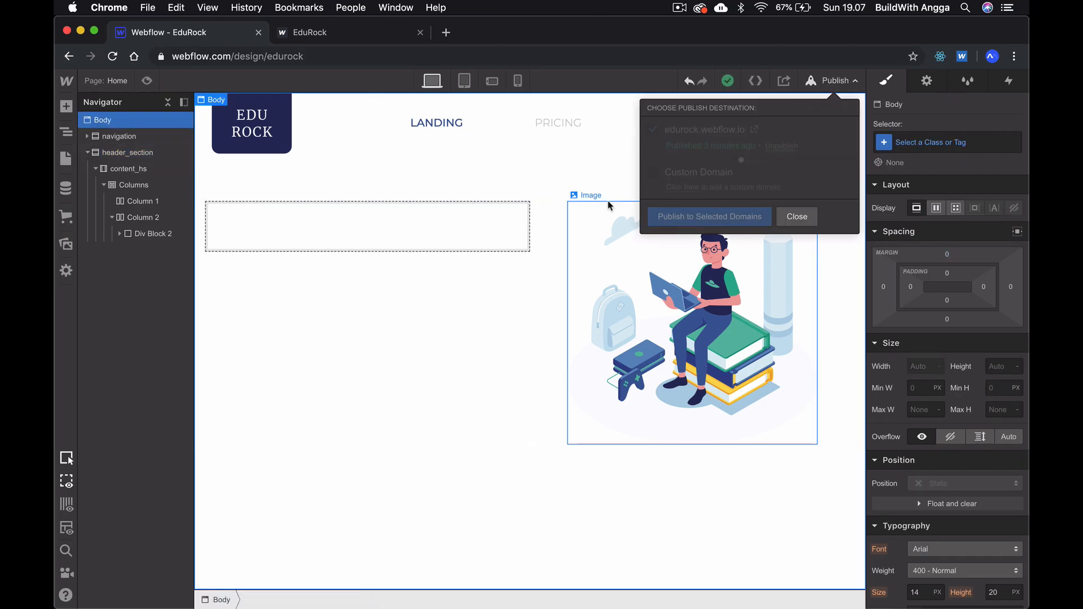
pyautogui.click(306, 33)
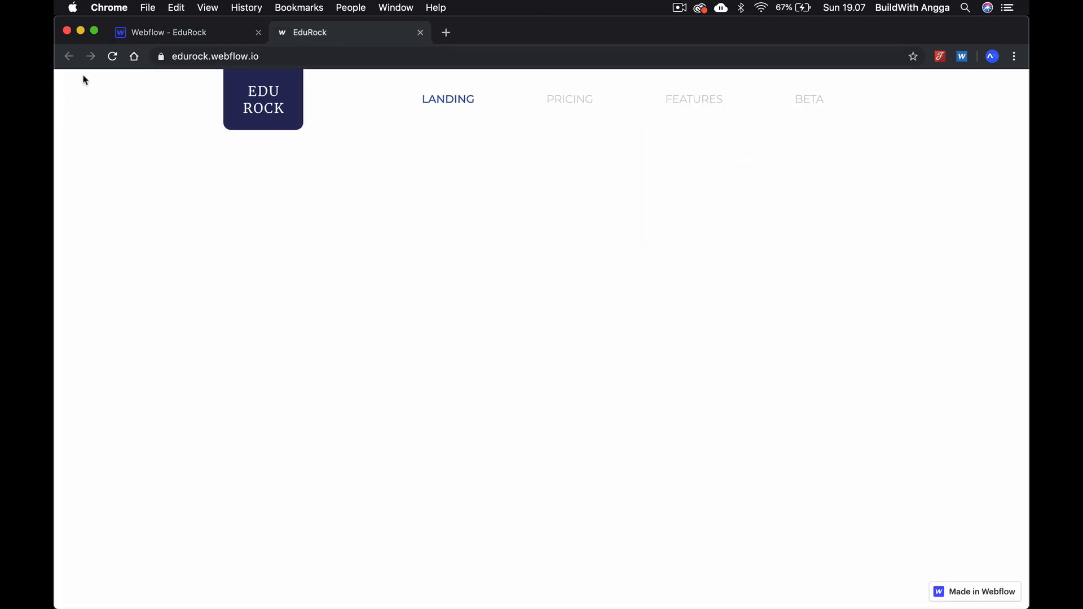
pyautogui.click(112, 55)
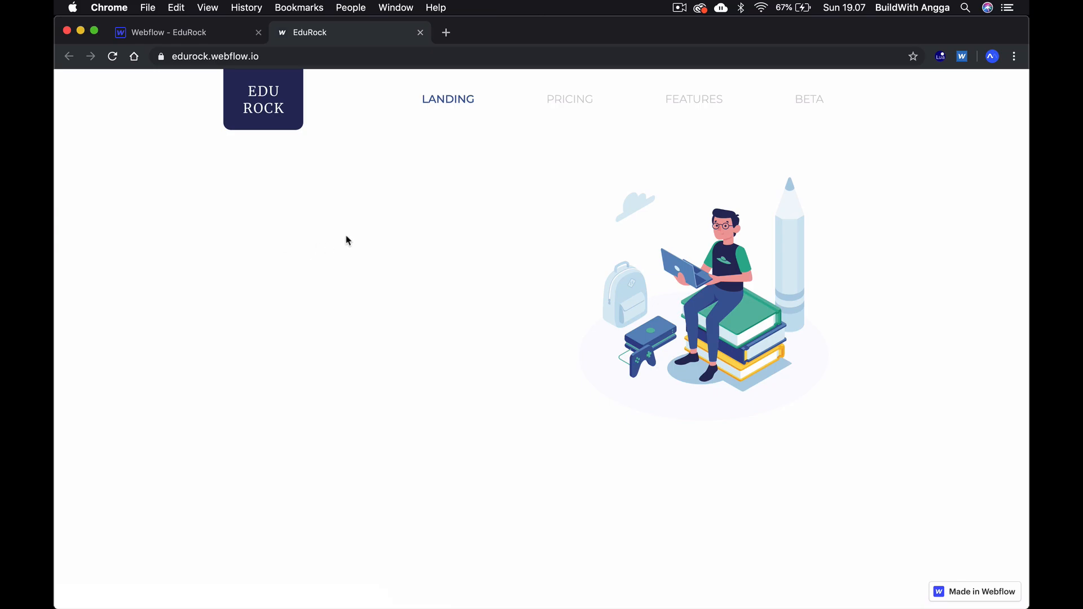
pyautogui.click(164, 33)
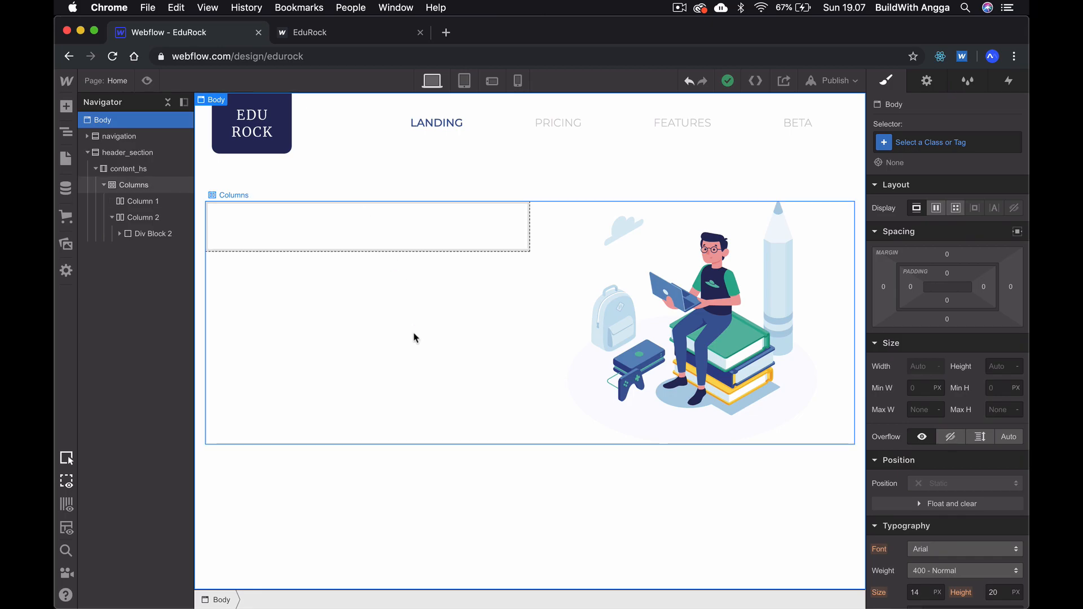
# - Switch to Adobe XD and inspect the hero text group and its Join Match button
pyautogui.press('super+Tab')
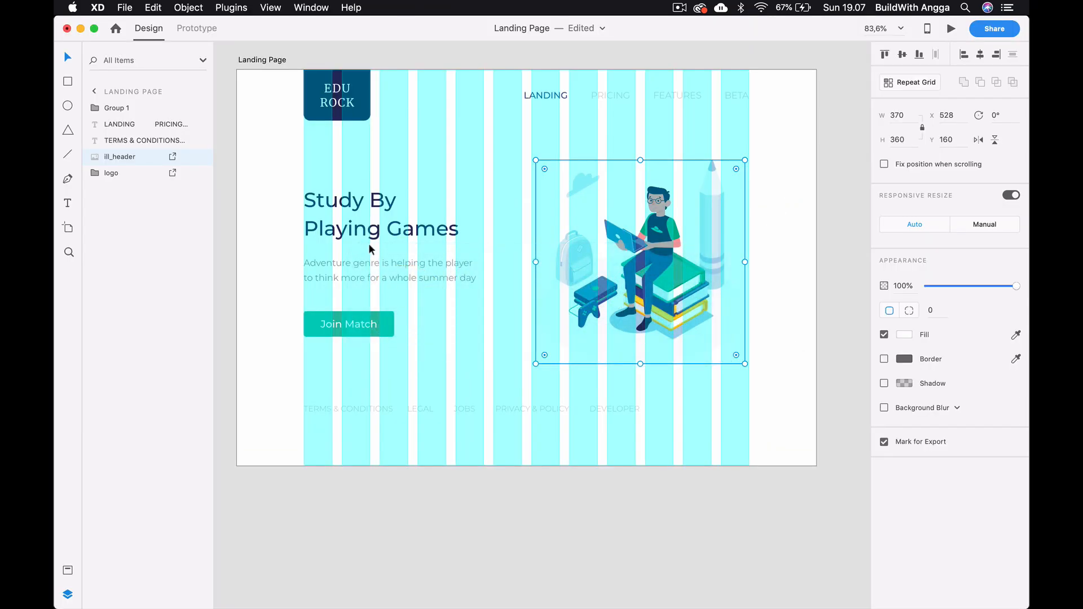
pyautogui.click(363, 237)
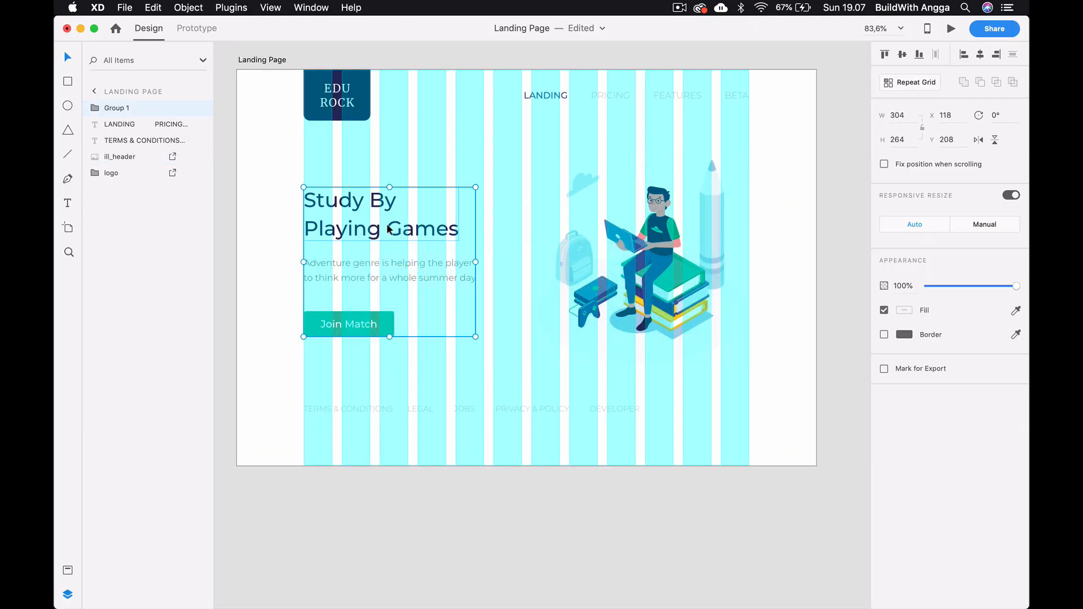
pyautogui.doubleClick(386, 326)
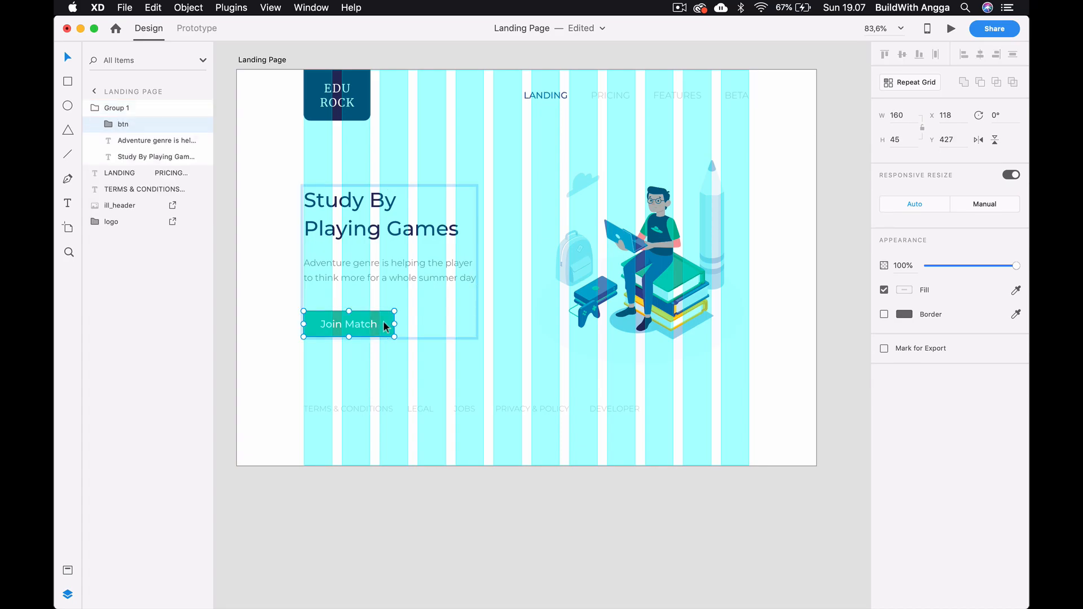